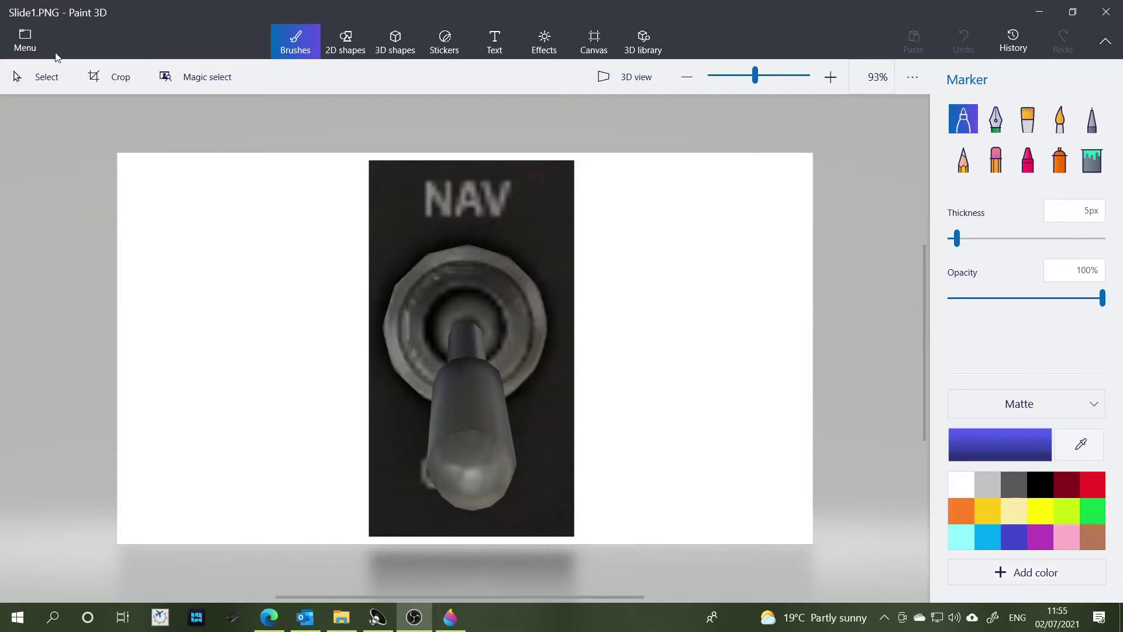
Crop the slide image to about 325 × 525 px around the toggle switch, leaving out the NAV label.
click(117, 79)
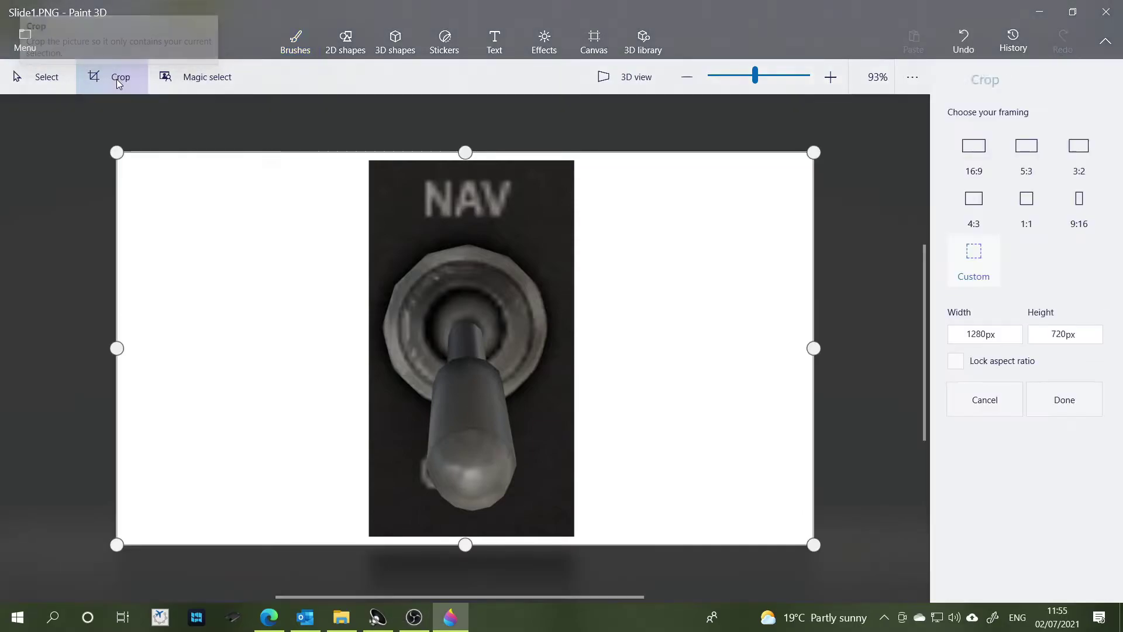
drag(117, 154, 376, 235)
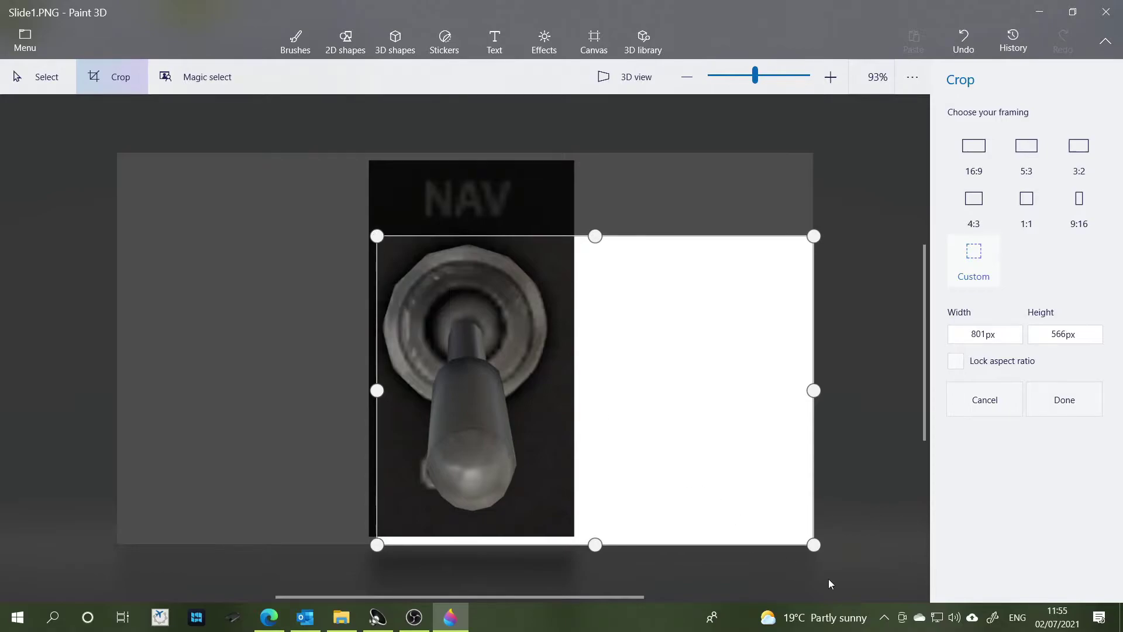
drag(806, 547, 553, 525)
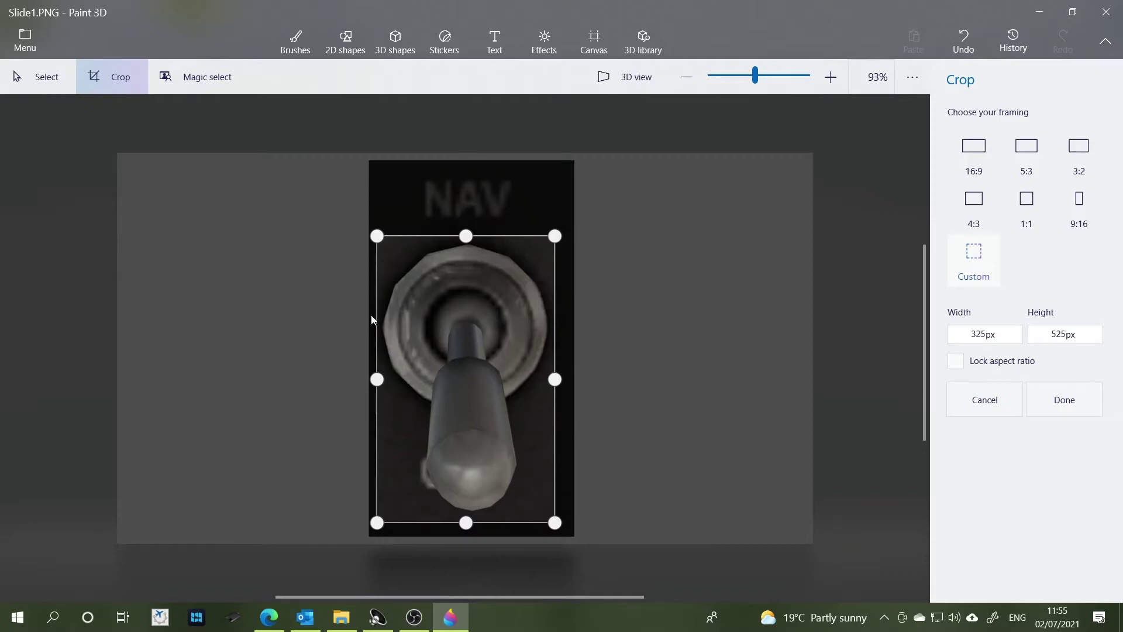
click(1063, 403)
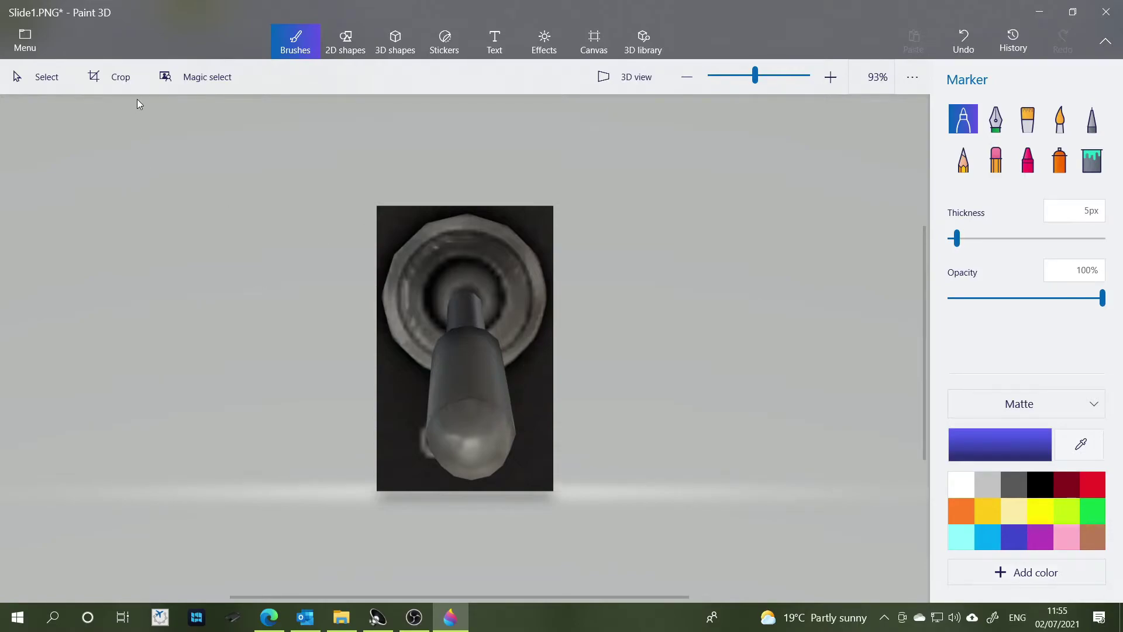
Cut out the toggle switch with Magic select, removing the leftover letter fragment beside the lever tip and keeping background autofill on.
click(196, 84)
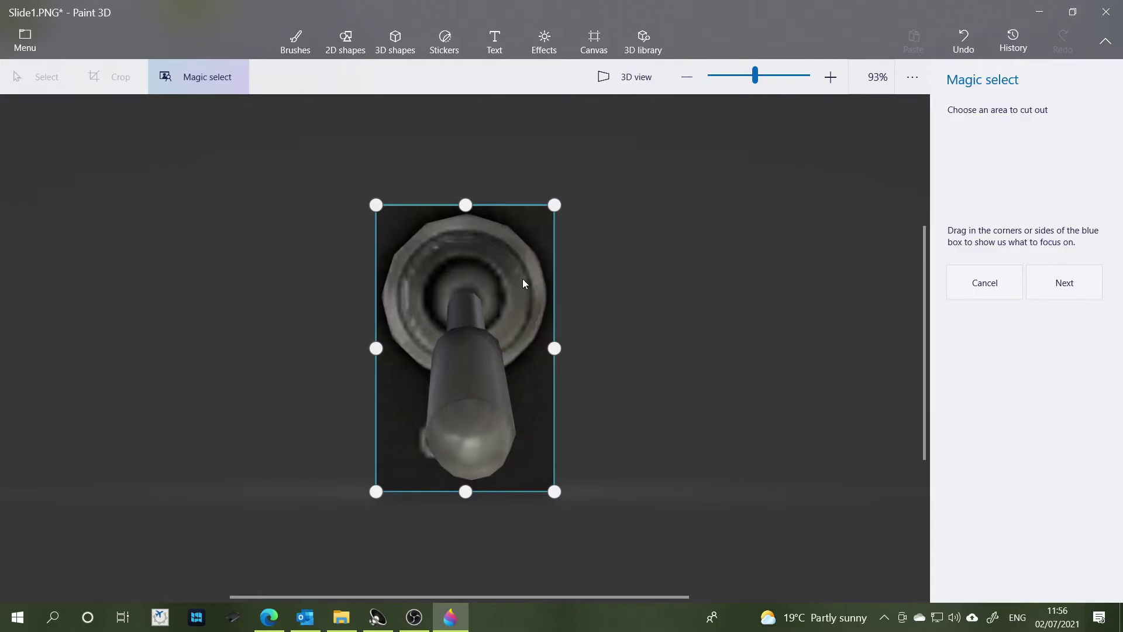
click(1053, 284)
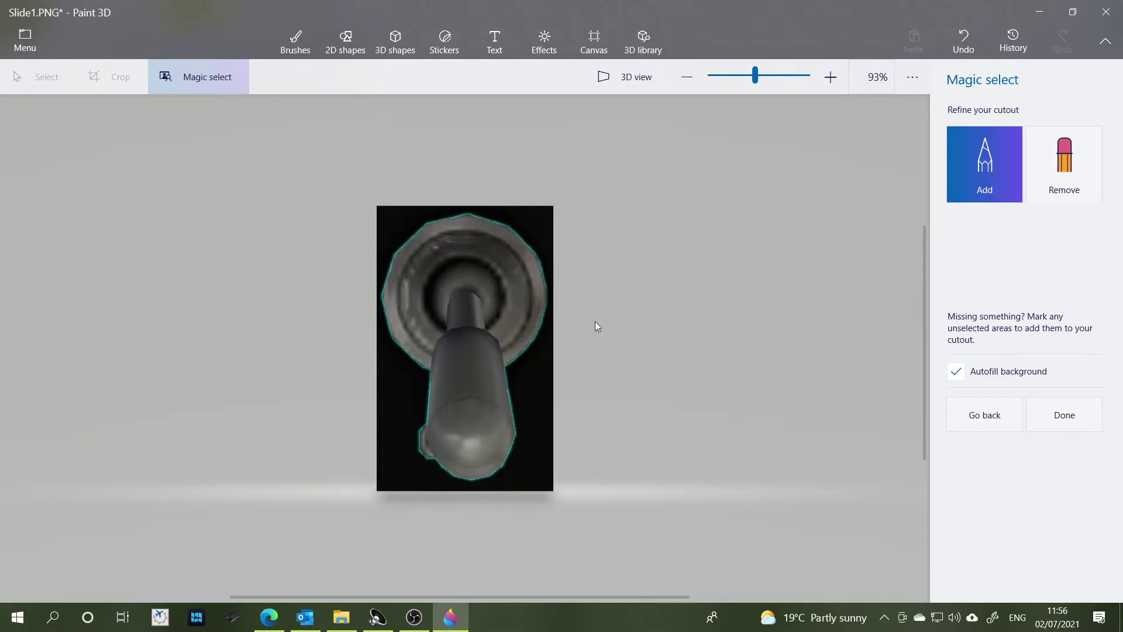
click(829, 78)
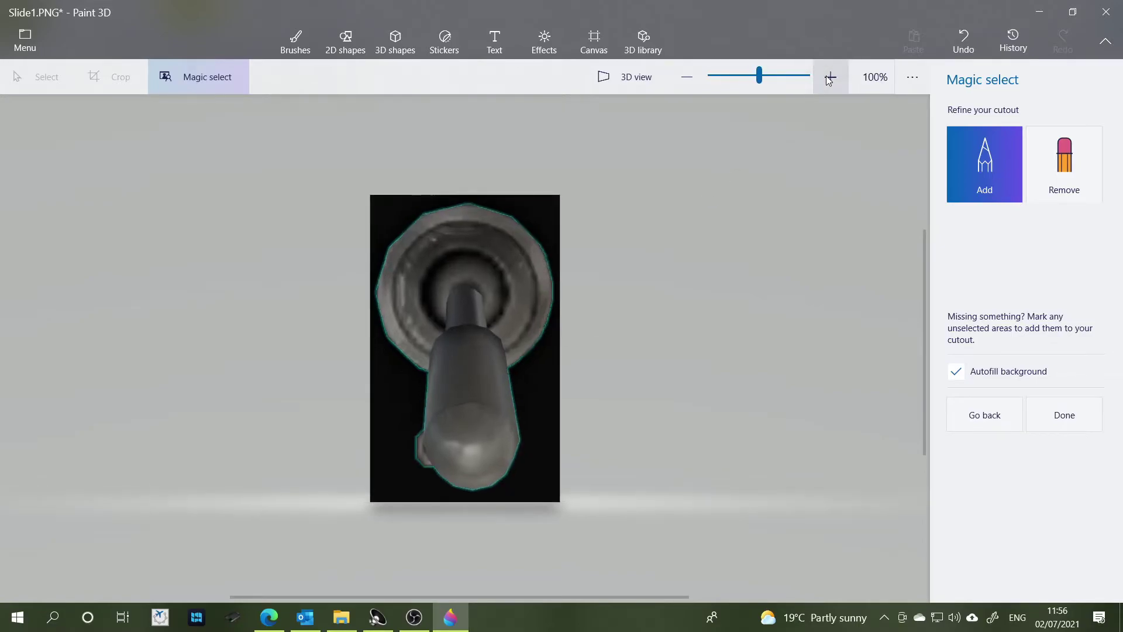
click(829, 78)
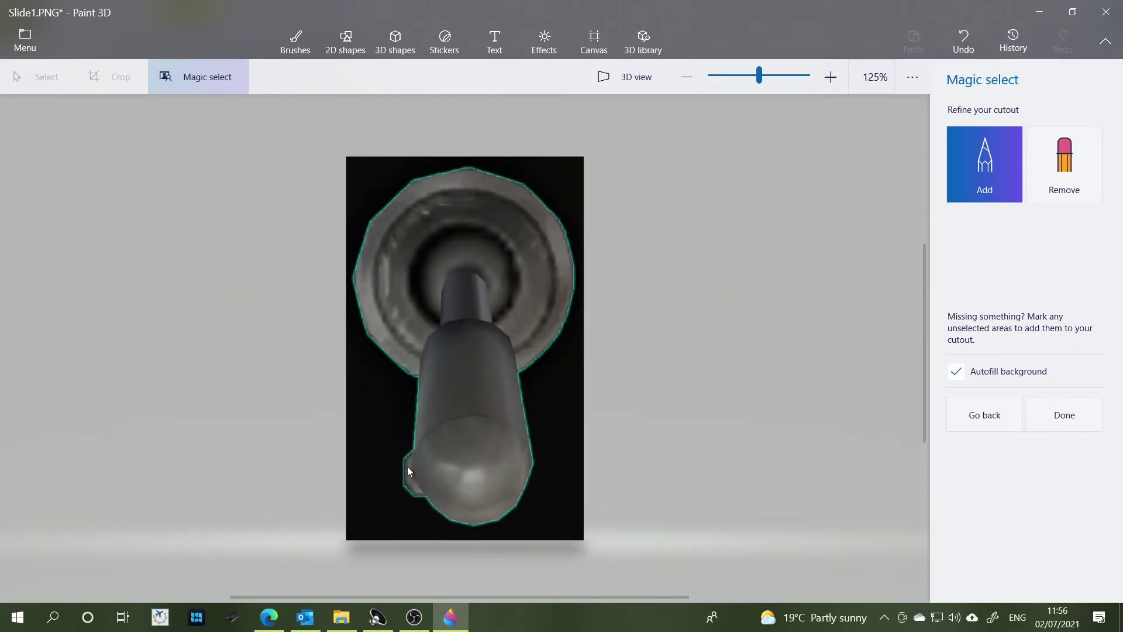
click(1069, 186)
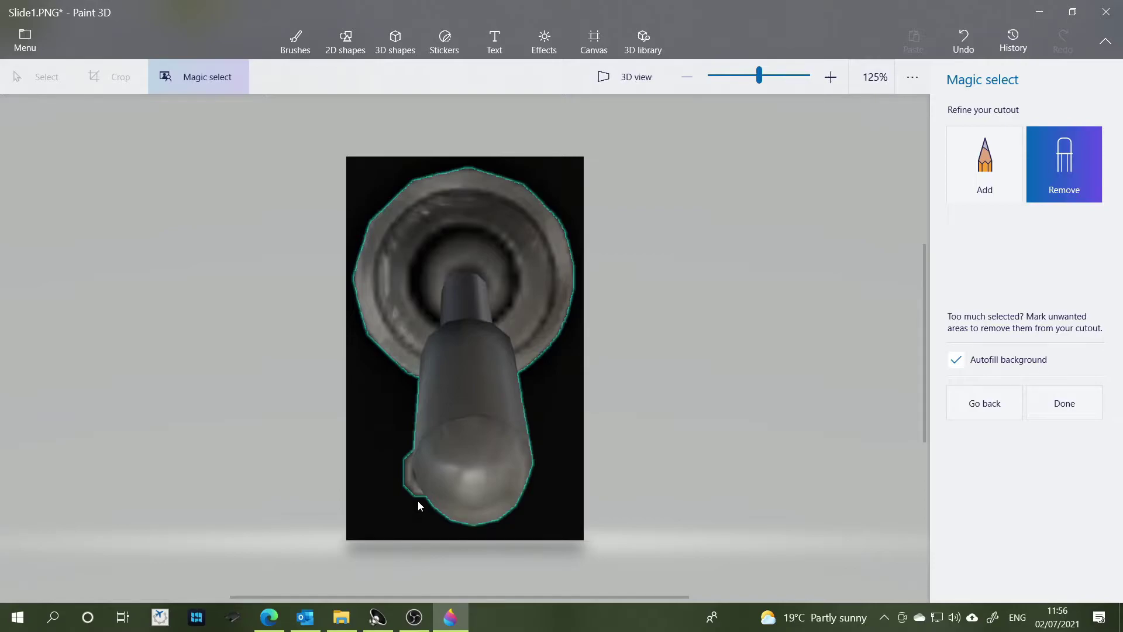
drag(417, 503, 407, 449)
drag(408, 461, 405, 457)
click(1064, 408)
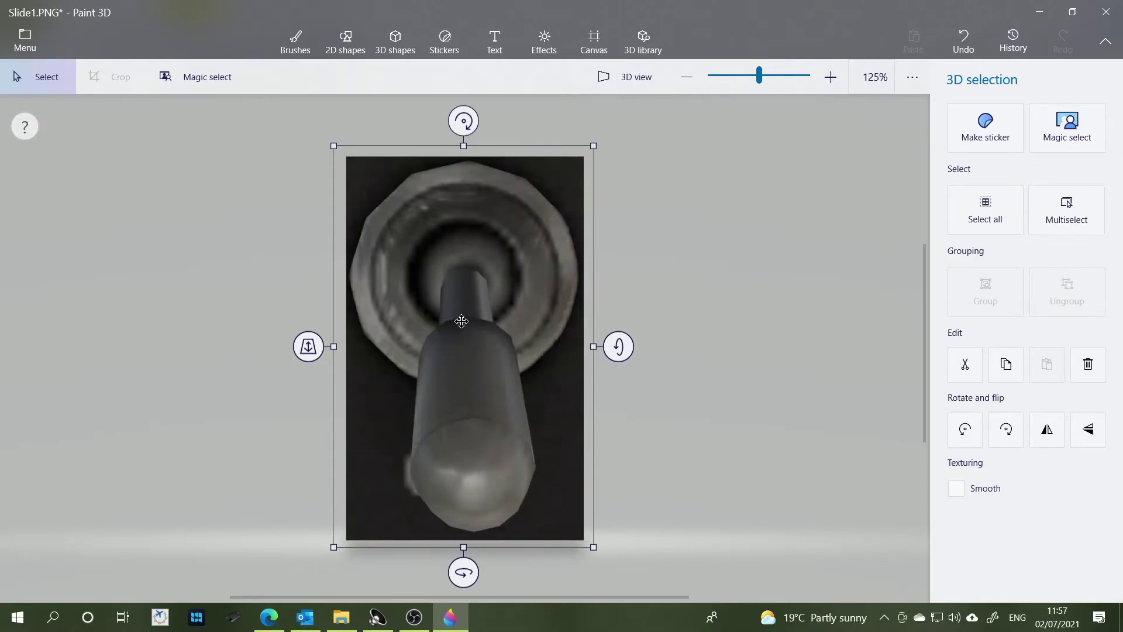
Move the switch cutout off the canvas to its right and delete the dark background left on the canvas.
drag(462, 322, 770, 321)
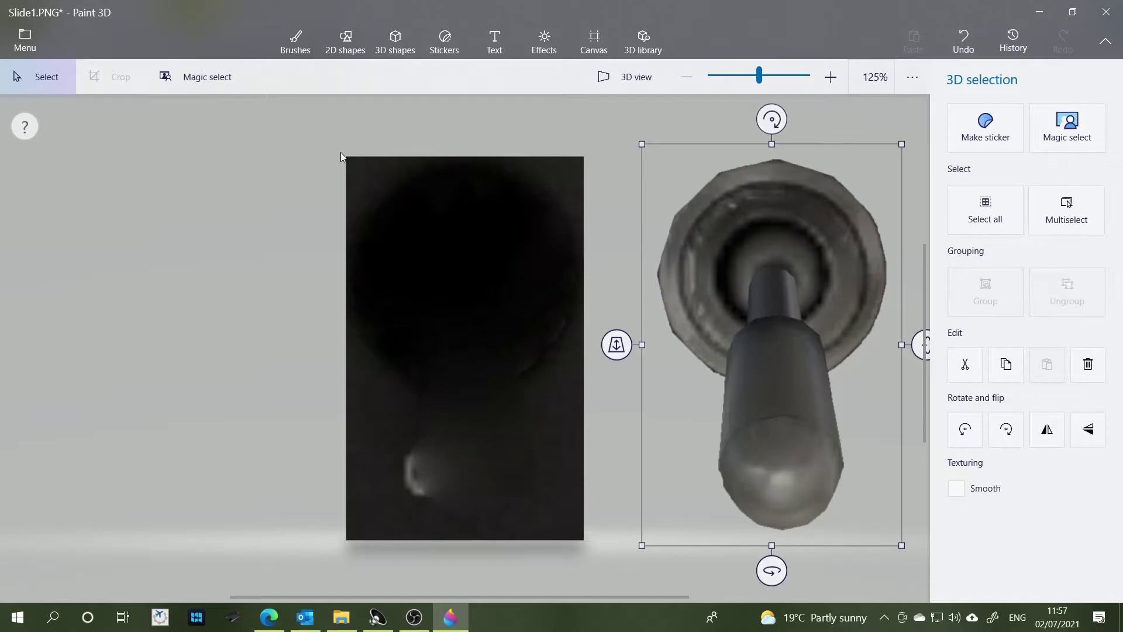
drag(340, 152, 592, 548)
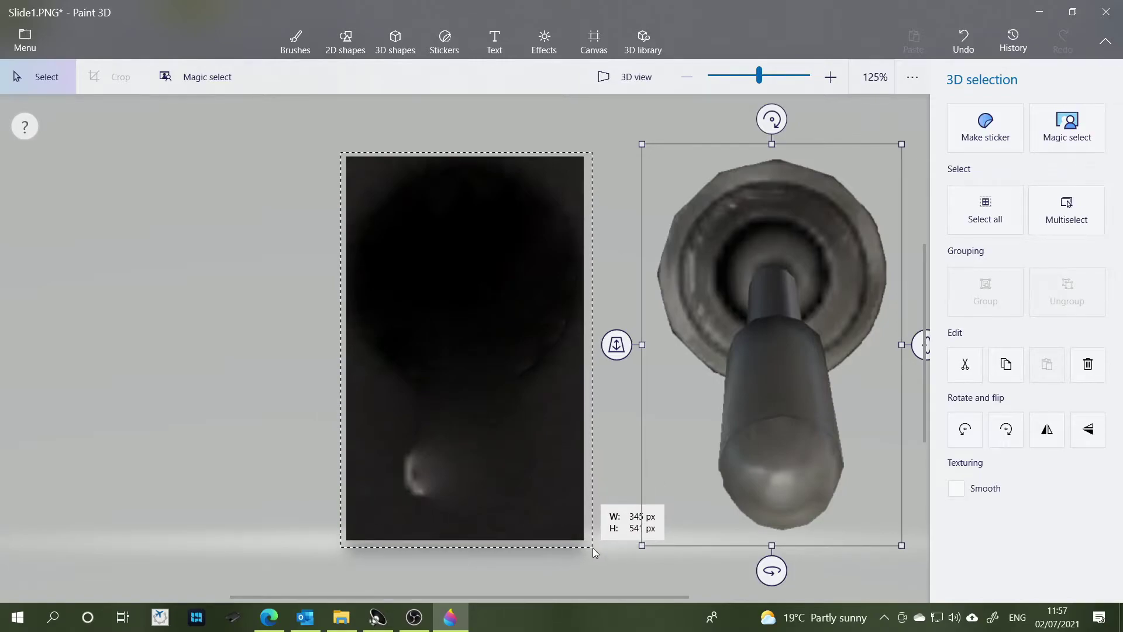
drag(592, 547, 593, 547)
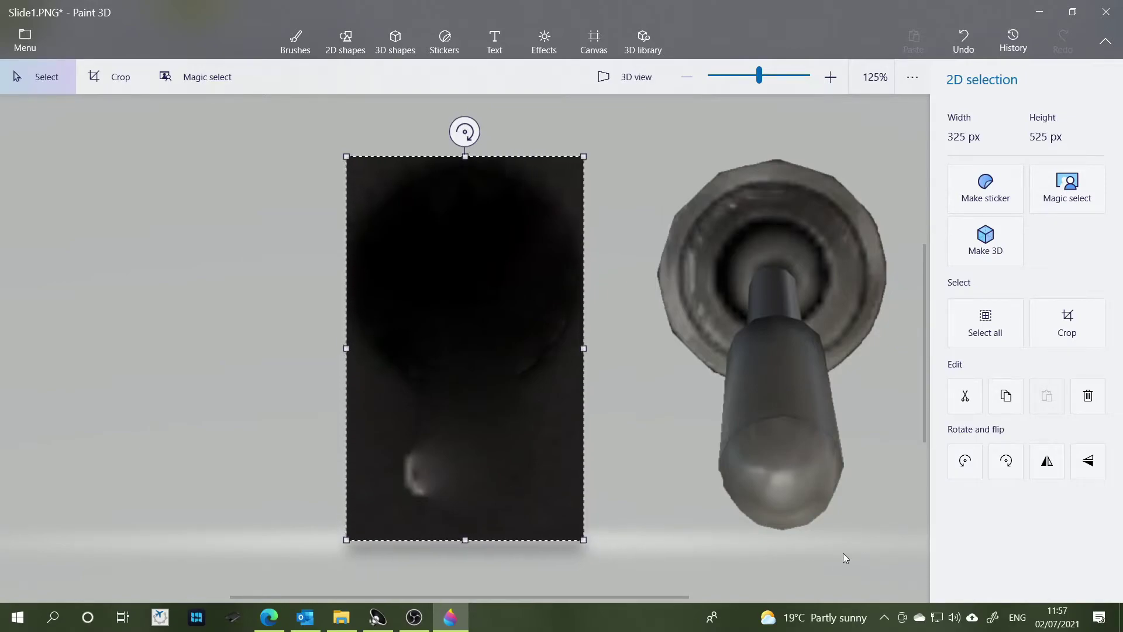
click(1088, 398)
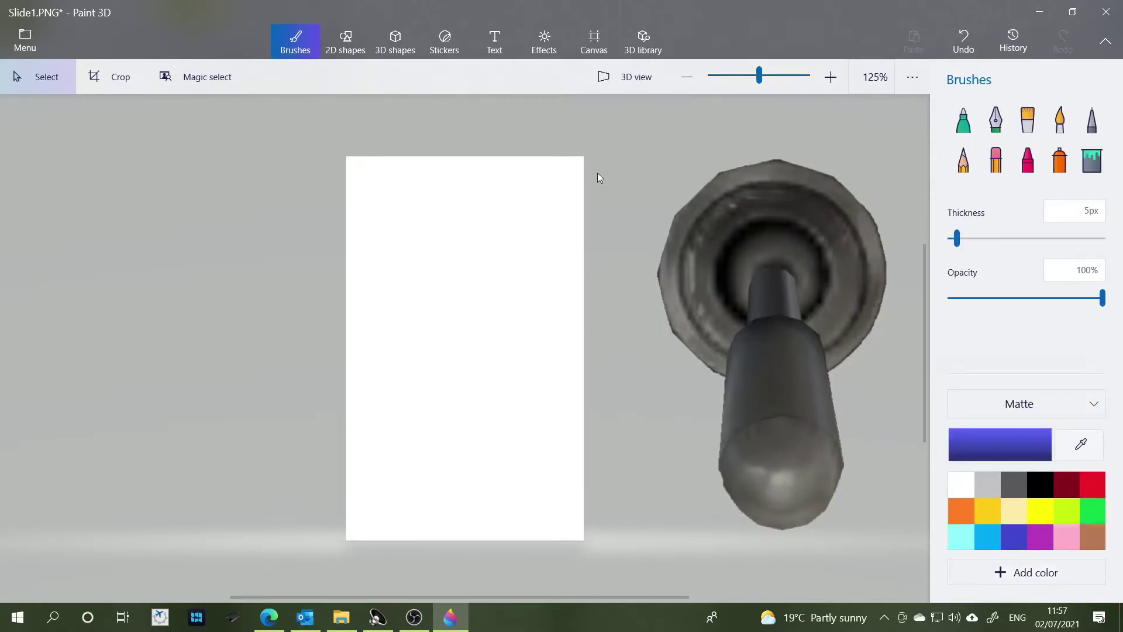
Make the canvas transparent and move the switch cutout back so it sits within the canvas frame.
click(583, 43)
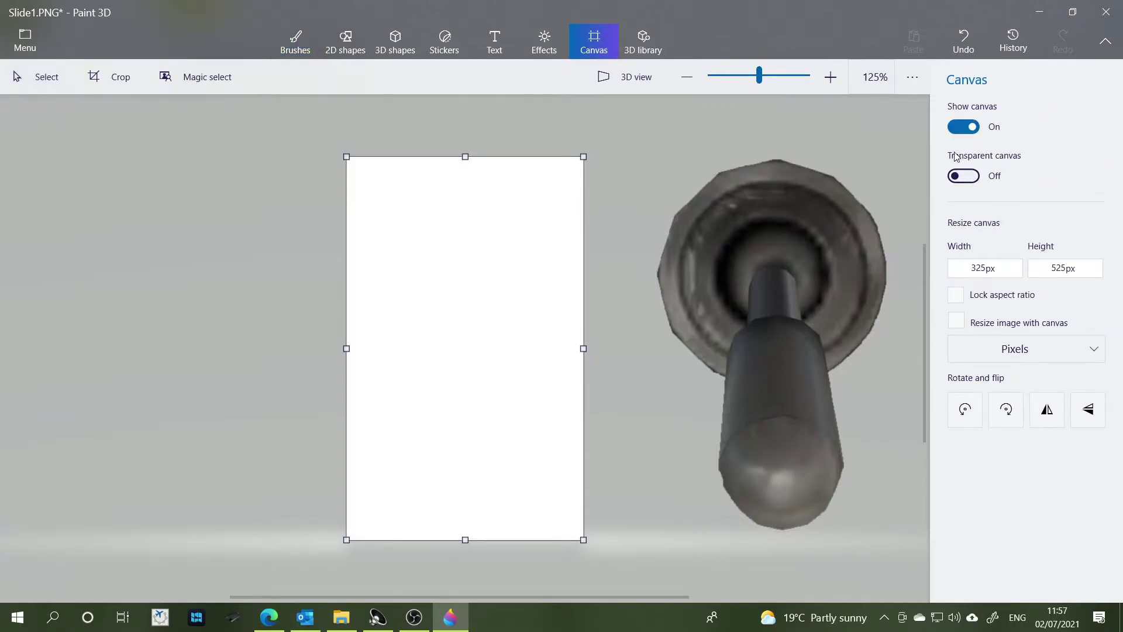
click(971, 178)
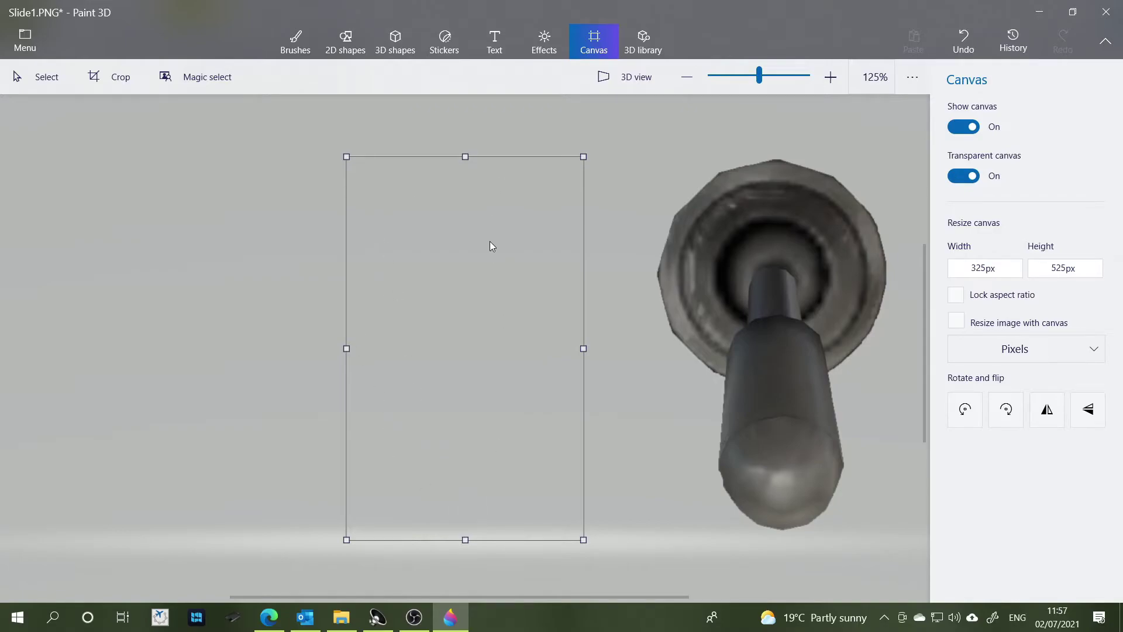
click(769, 275)
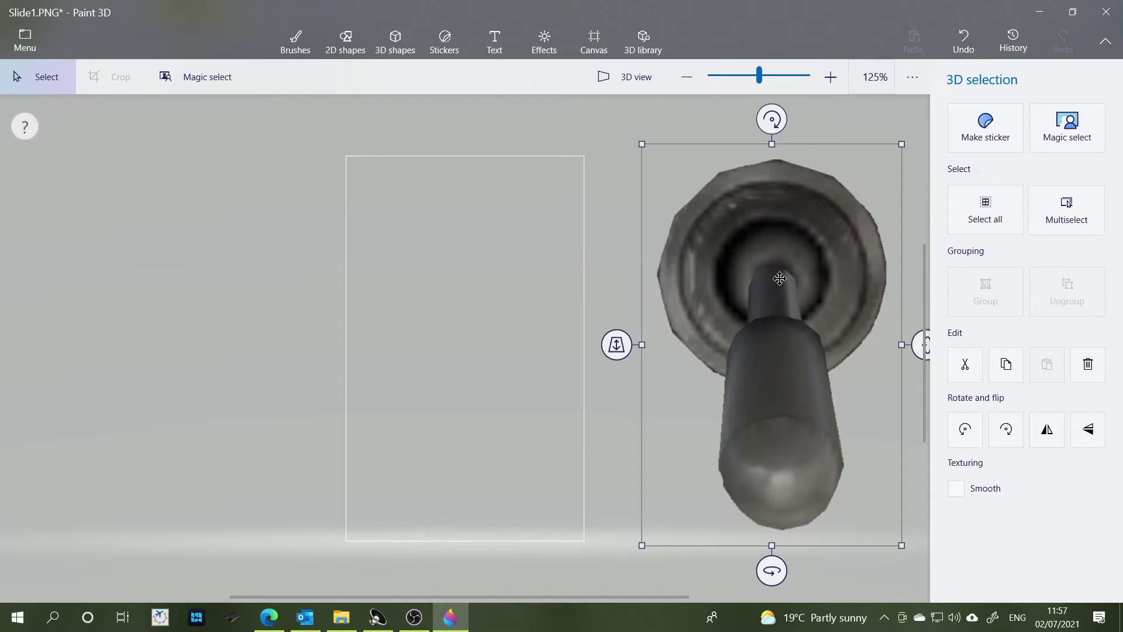
drag(779, 278, 474, 282)
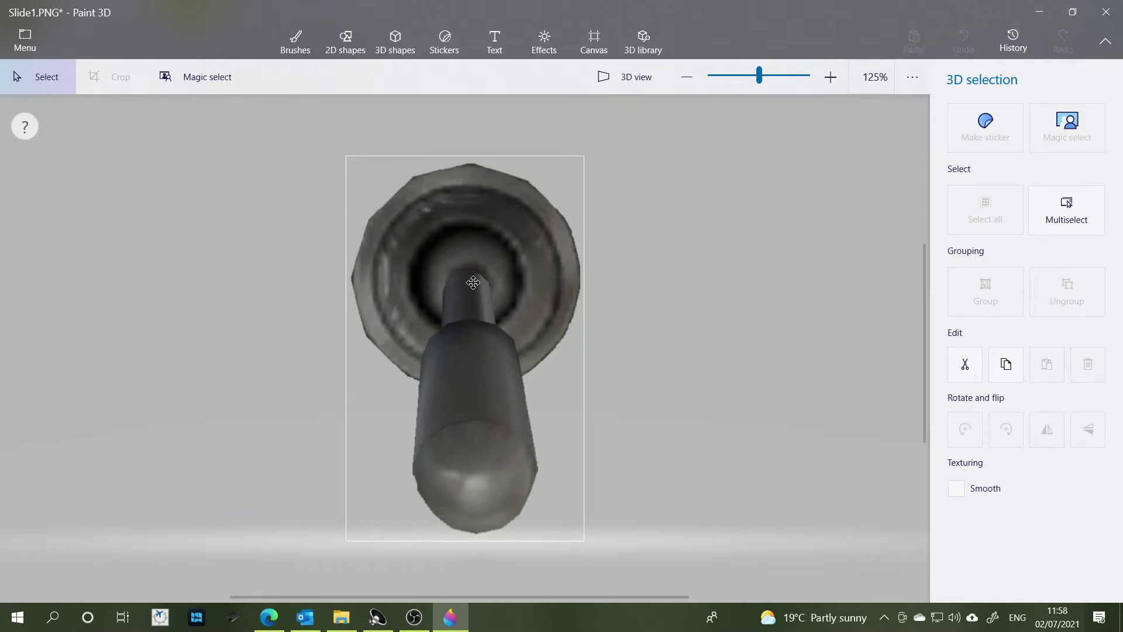
drag(473, 283, 474, 282)
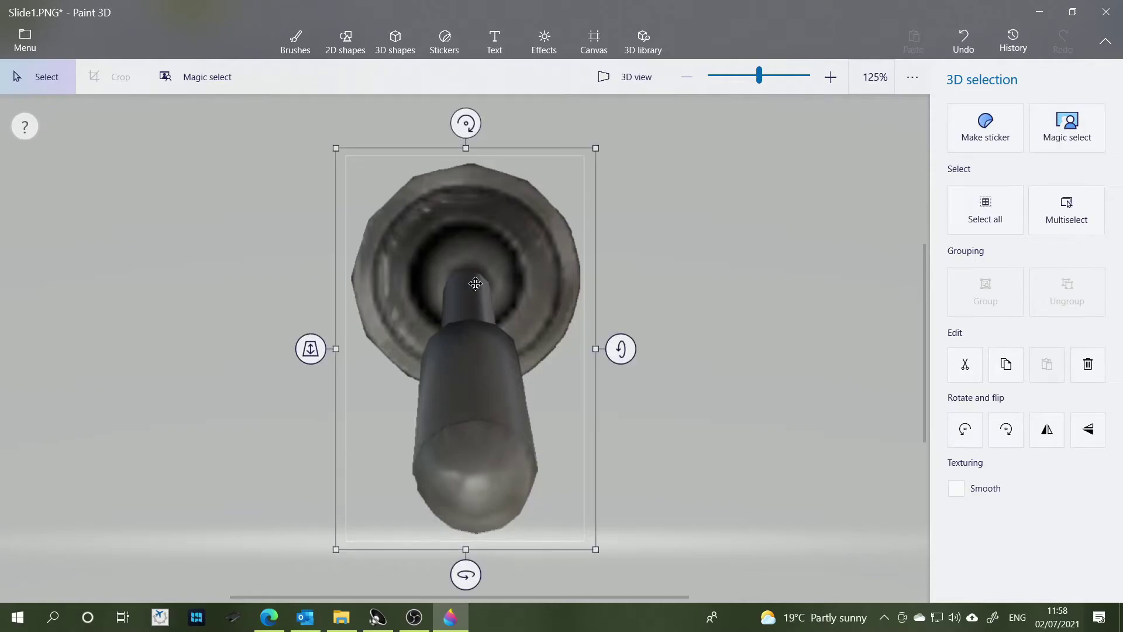
Save a copy as a transparent PNG image named "Toggle Switch 1" in the Cessna 172 Dash Panels folder.
click(25, 41)
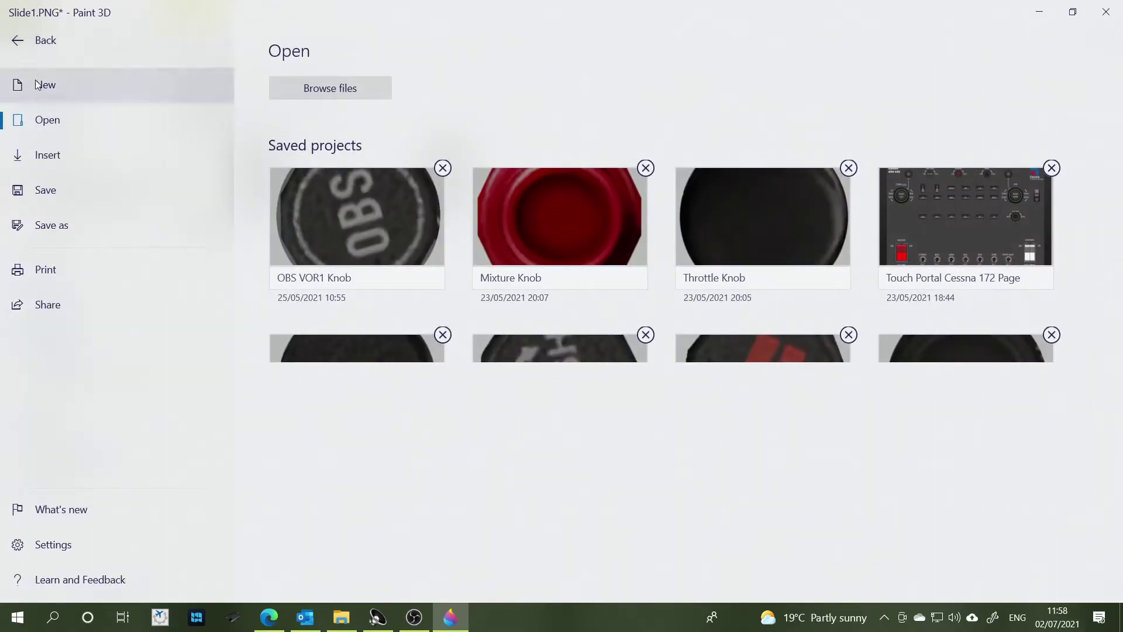
click(44, 227)
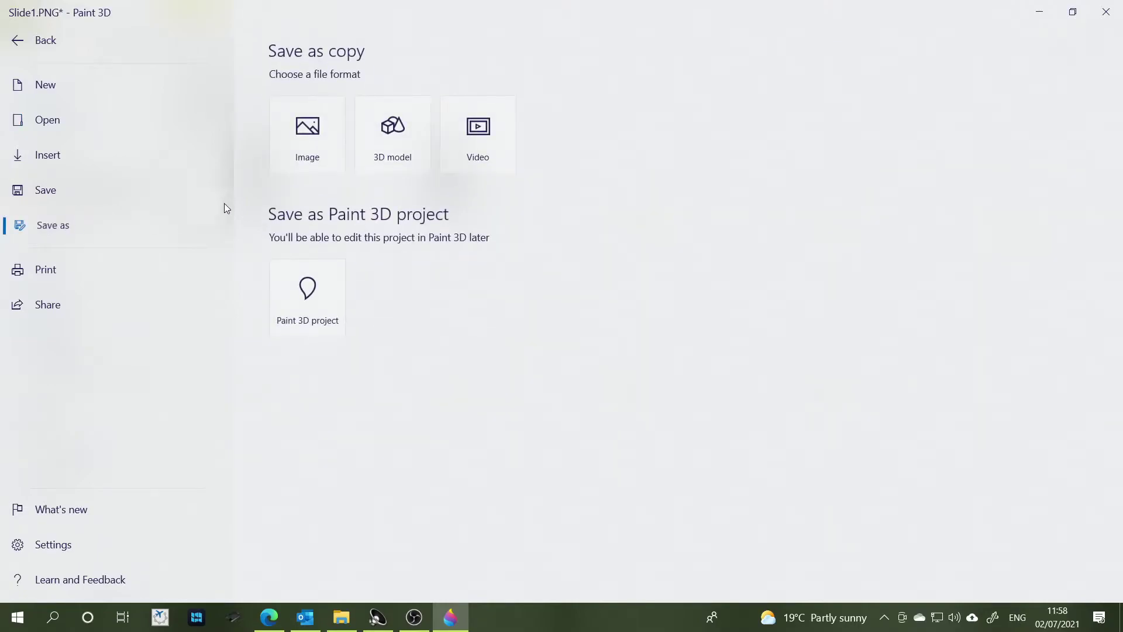
click(296, 150)
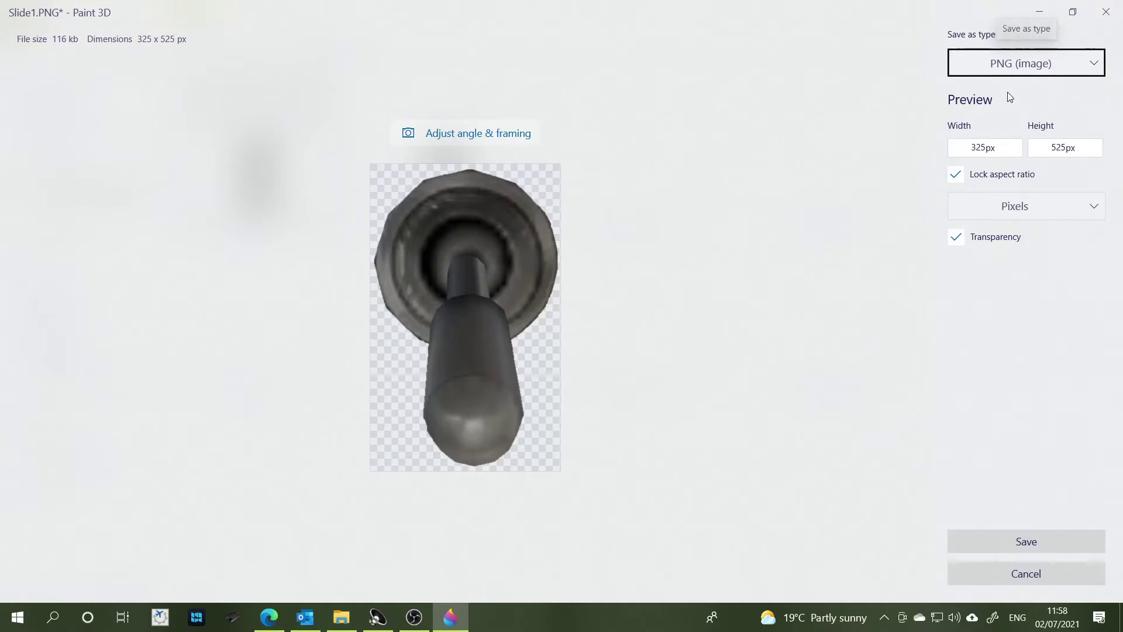
click(1032, 542)
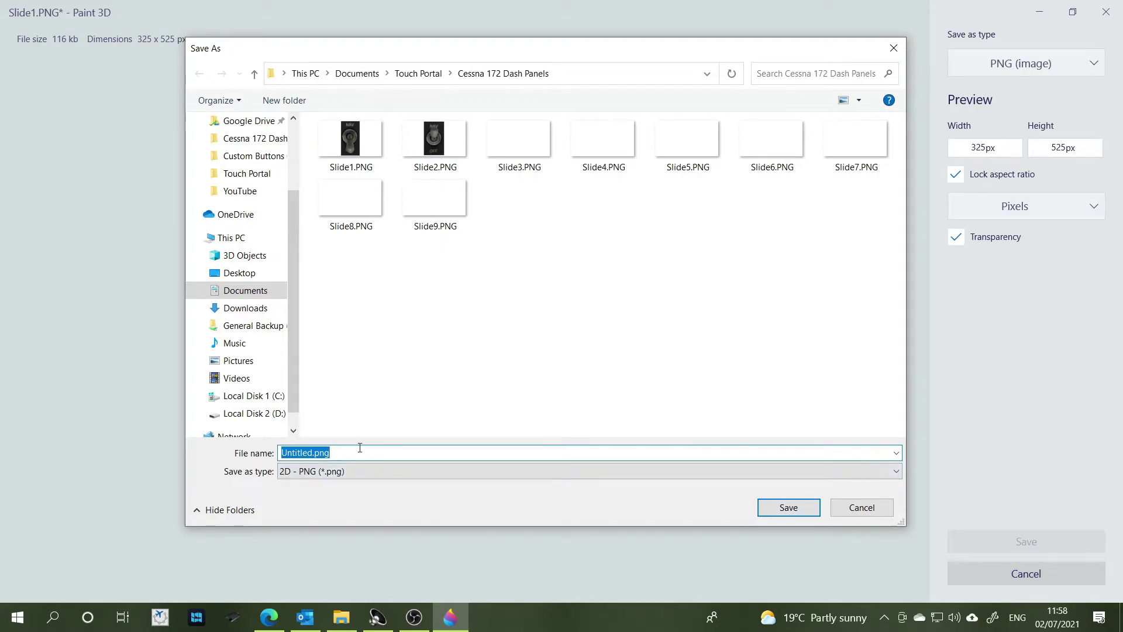
text(Tog)
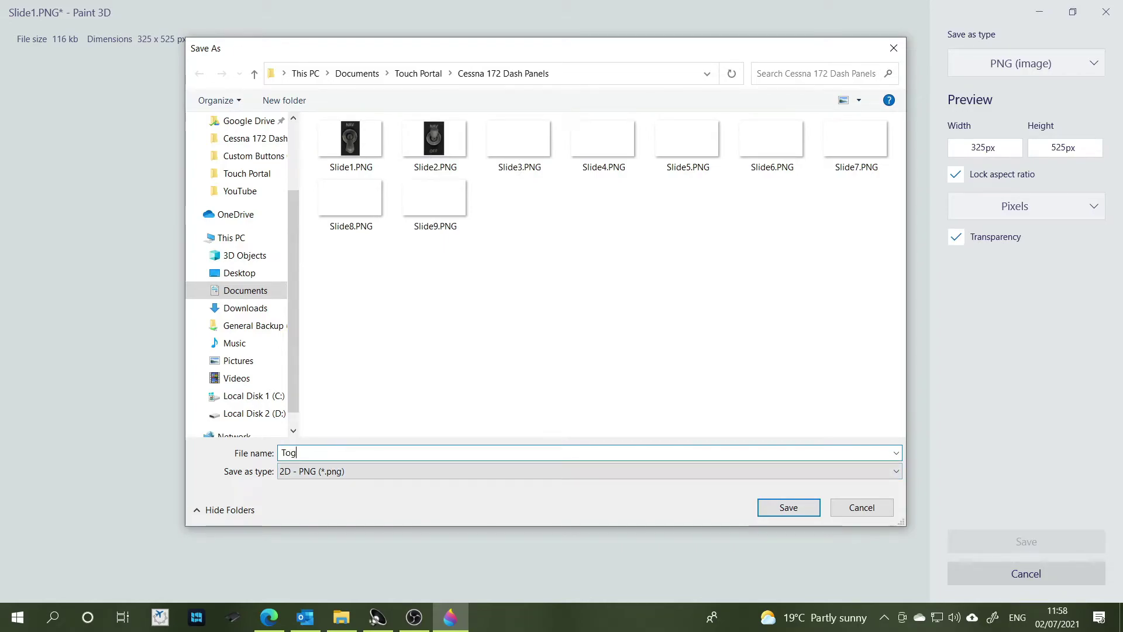
text(gle Switch 1)
click(814, 509)
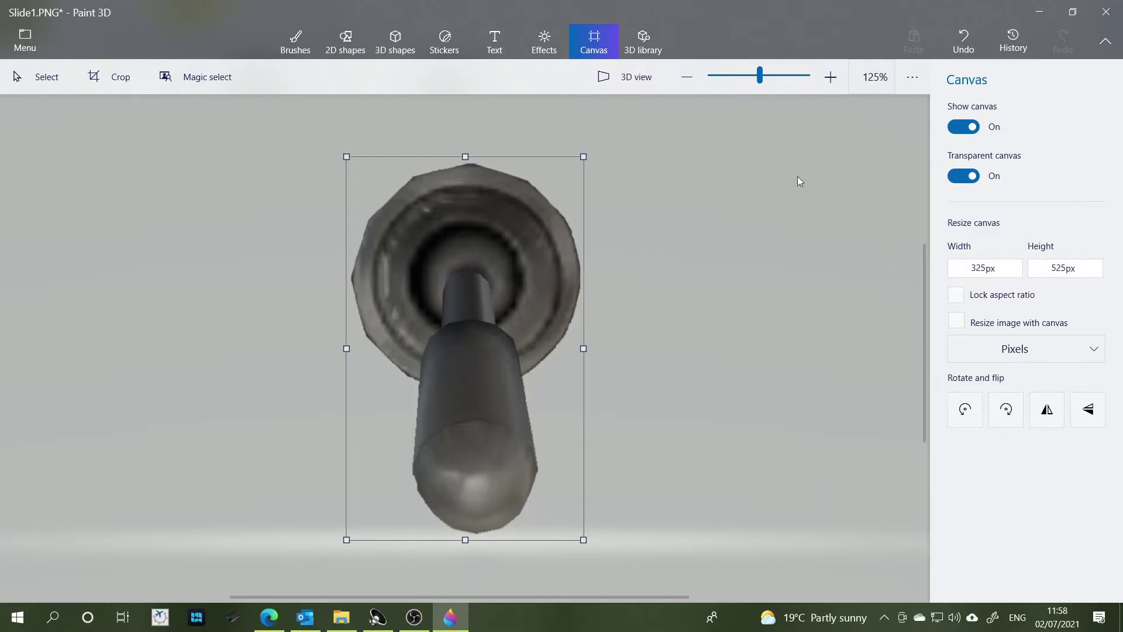
Close Slide1.PNG without saving its changes and open Slide2.PNG from the Cessna 172 Dash Panels folder in Paint 3D.
click(1112, 18)
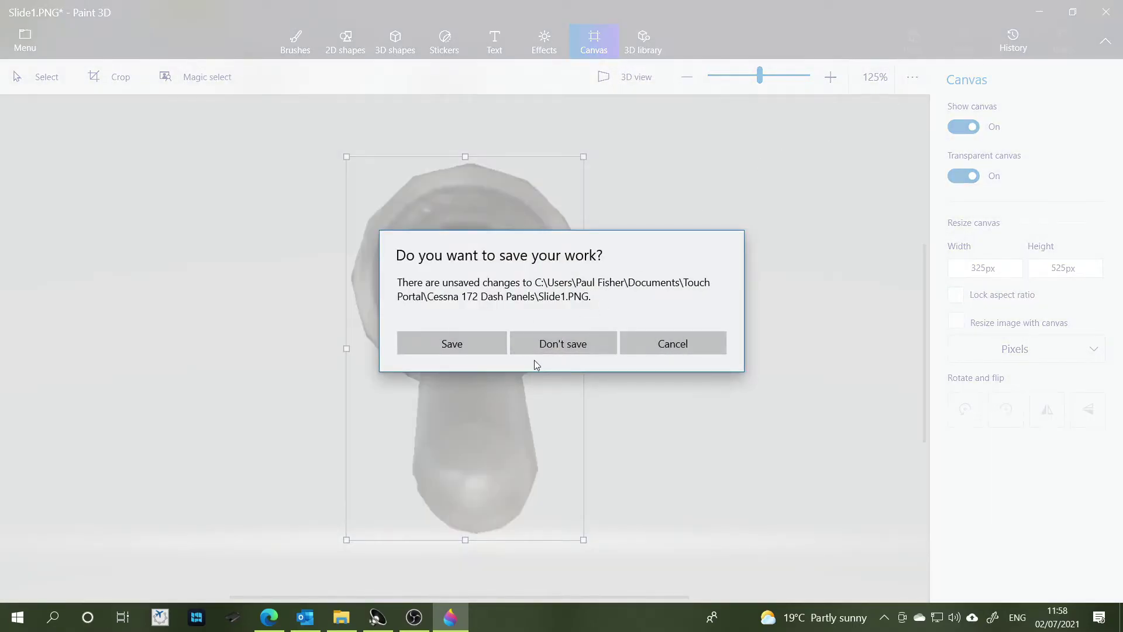
click(566, 344)
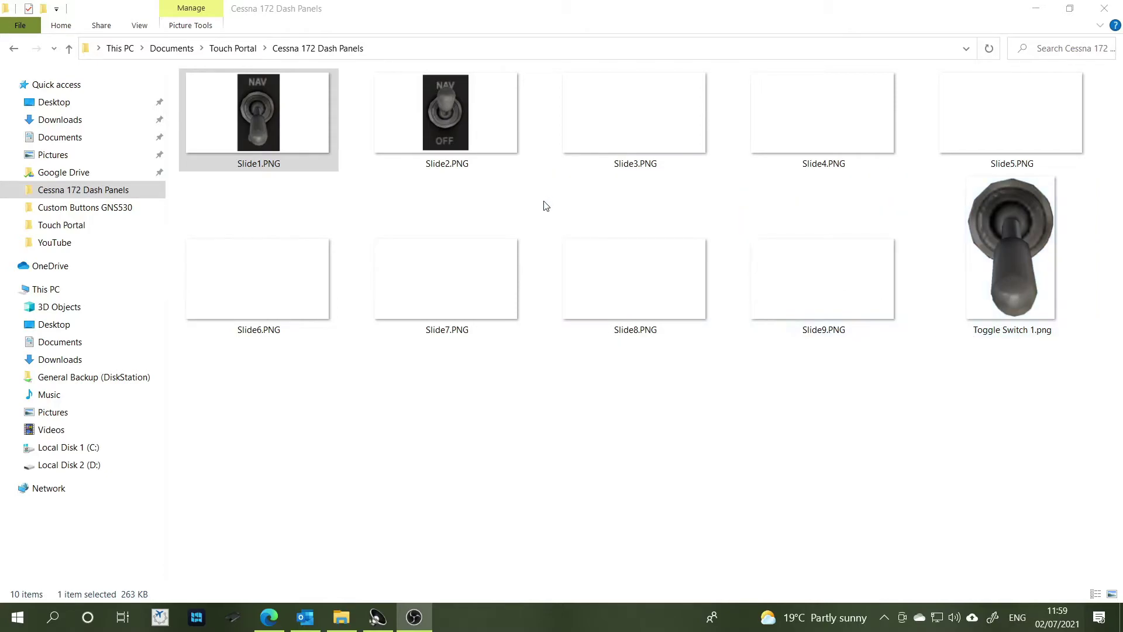
click(444, 113)
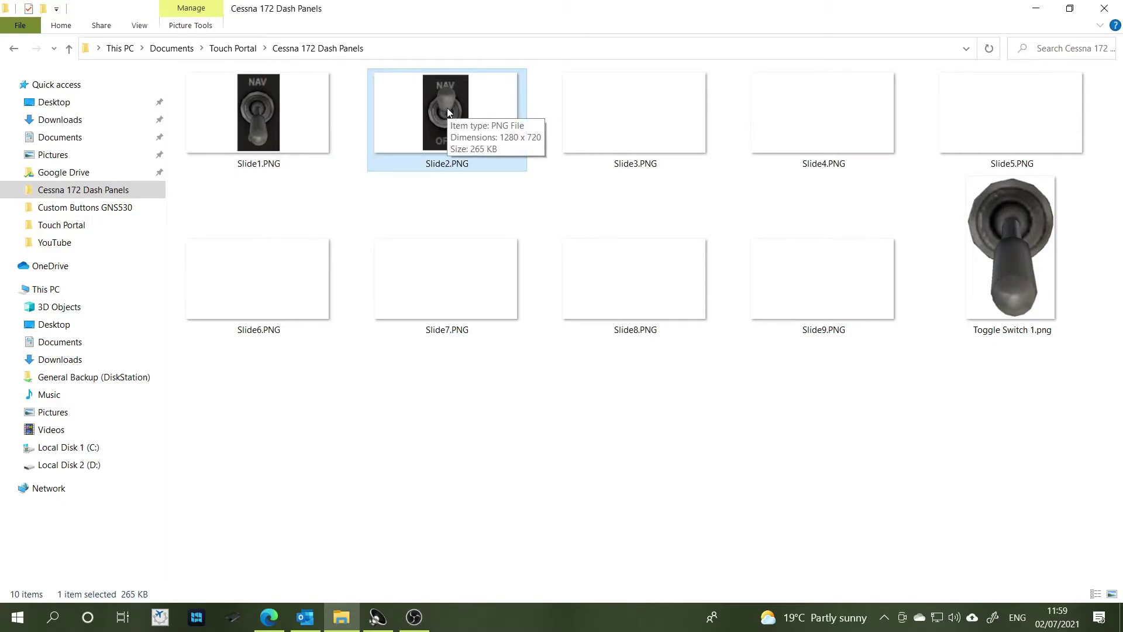
right_click(449, 113)
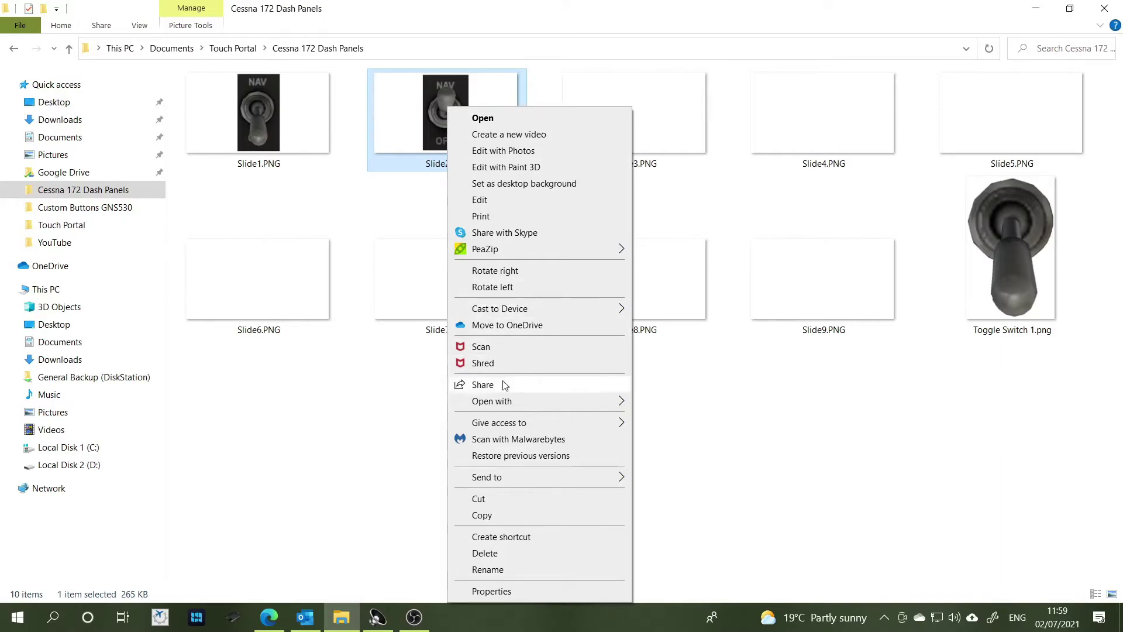
mouse_move(518, 402)
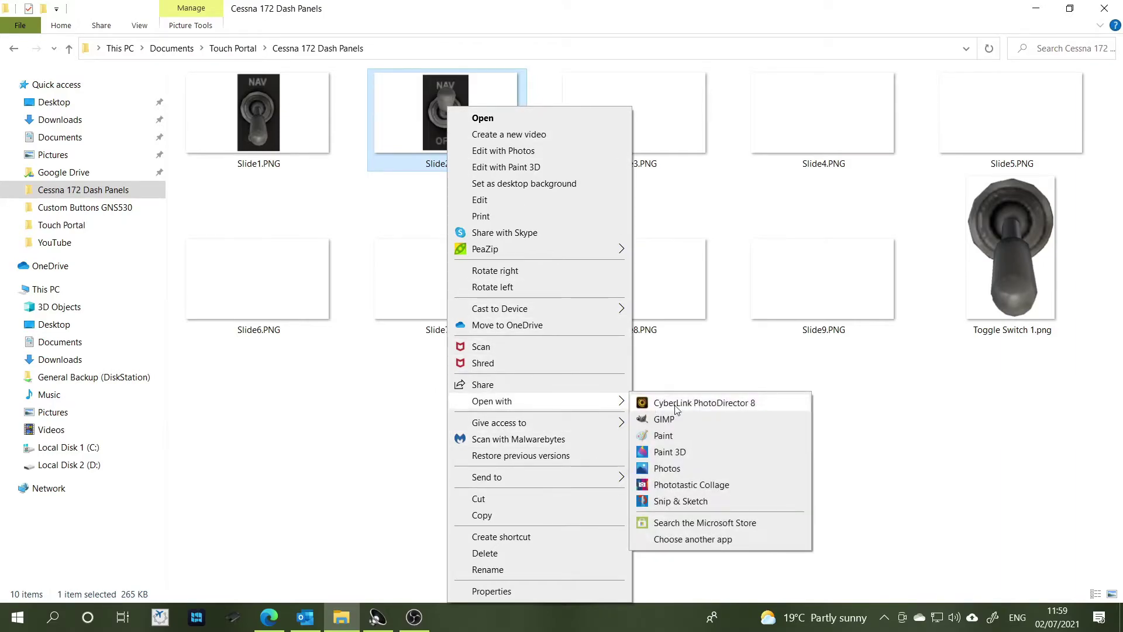
click(675, 454)
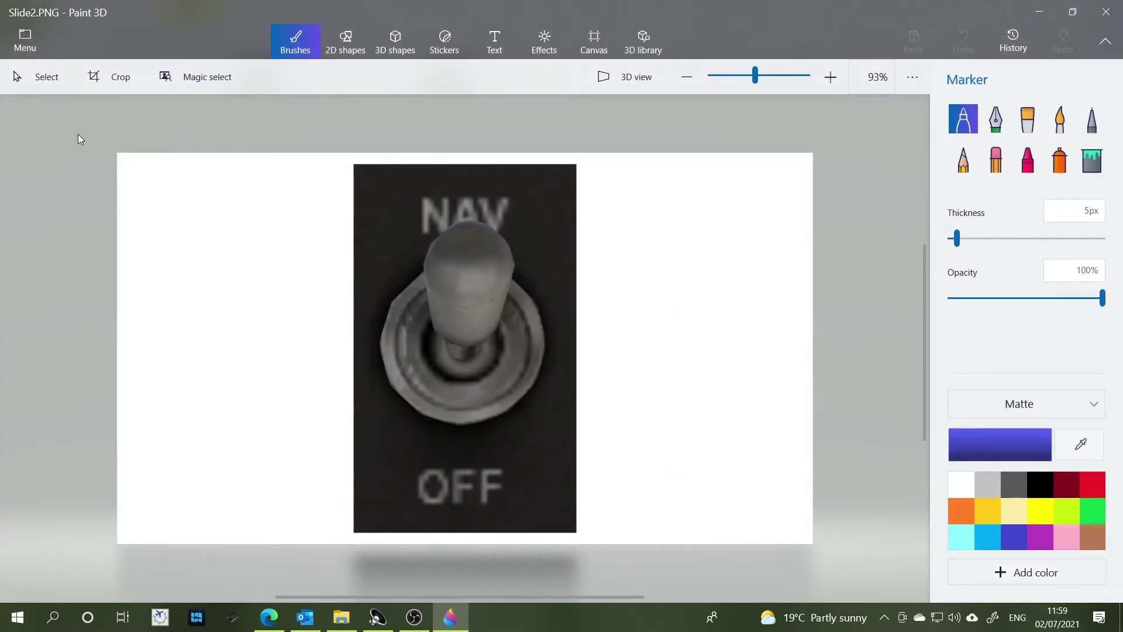
Crop Slide2.PNG to about 332 × 433 px around the upward toggle switch, leaving out the OFF label.
click(115, 83)
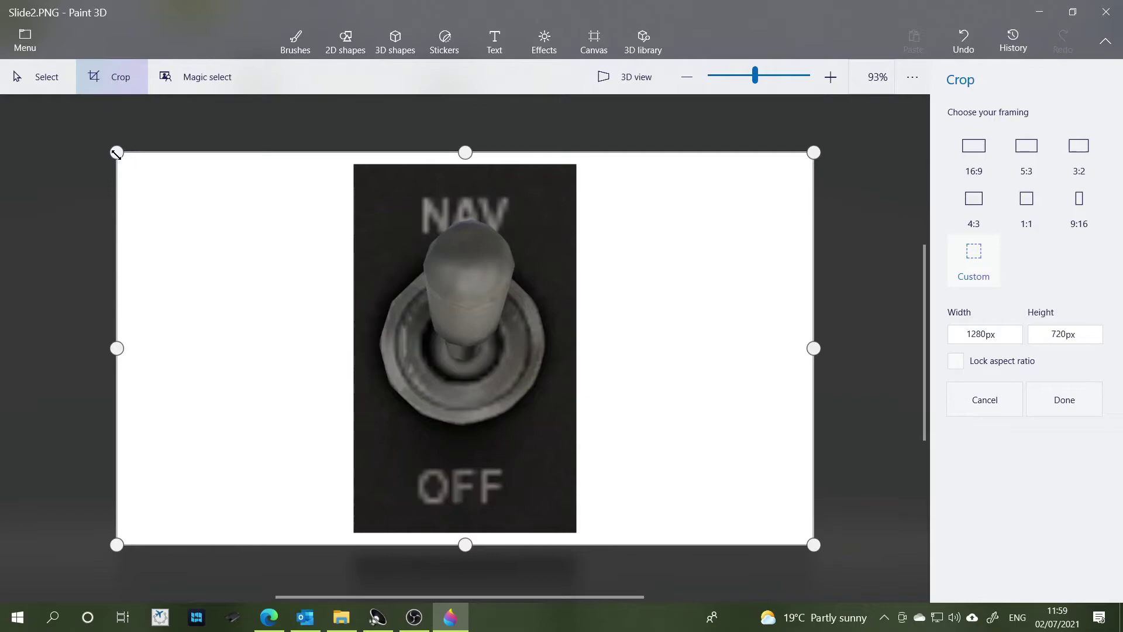
drag(117, 153, 371, 213)
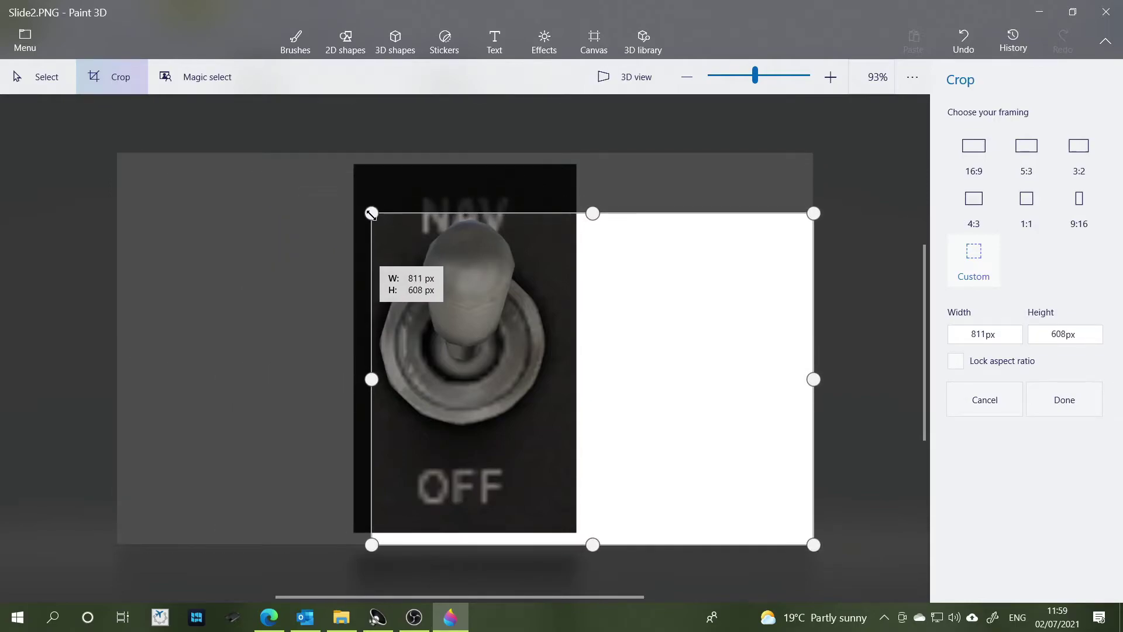
drag(813, 545, 554, 450)
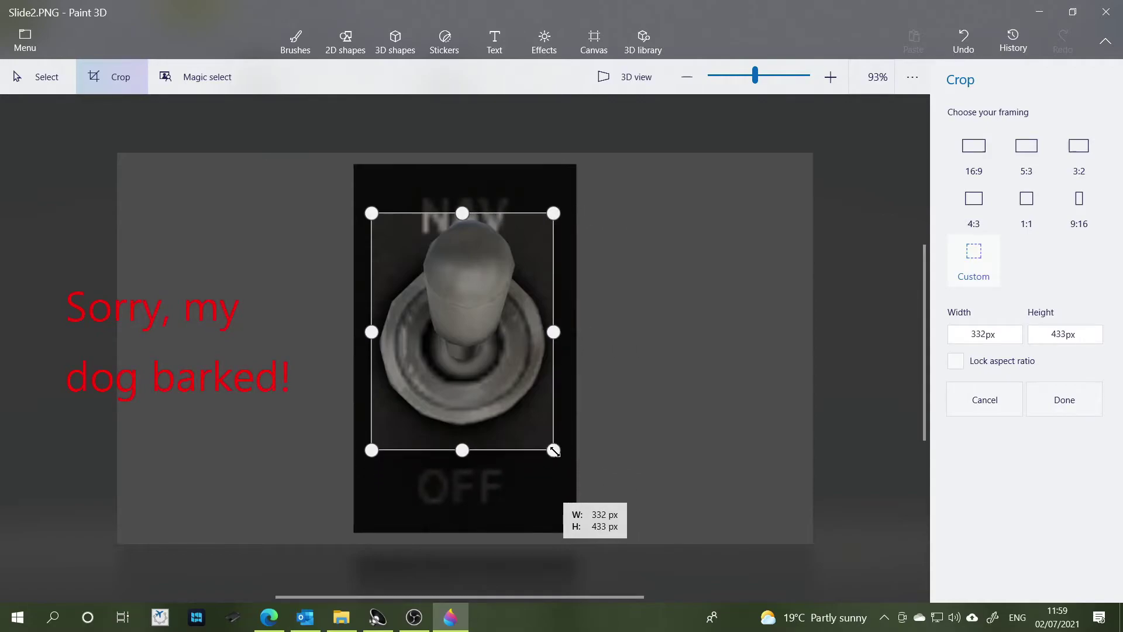
click(1085, 409)
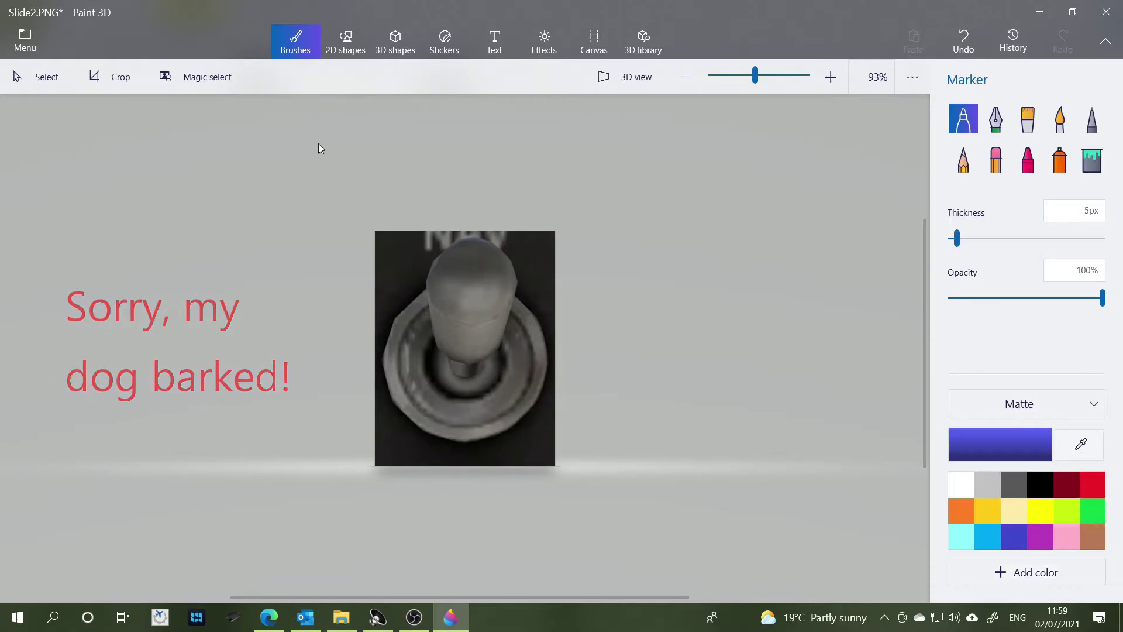
Cut out the upward toggle switch from the whole Slide2.PNG image with Magic select, removing the NAV lettering from the cutout.
click(196, 82)
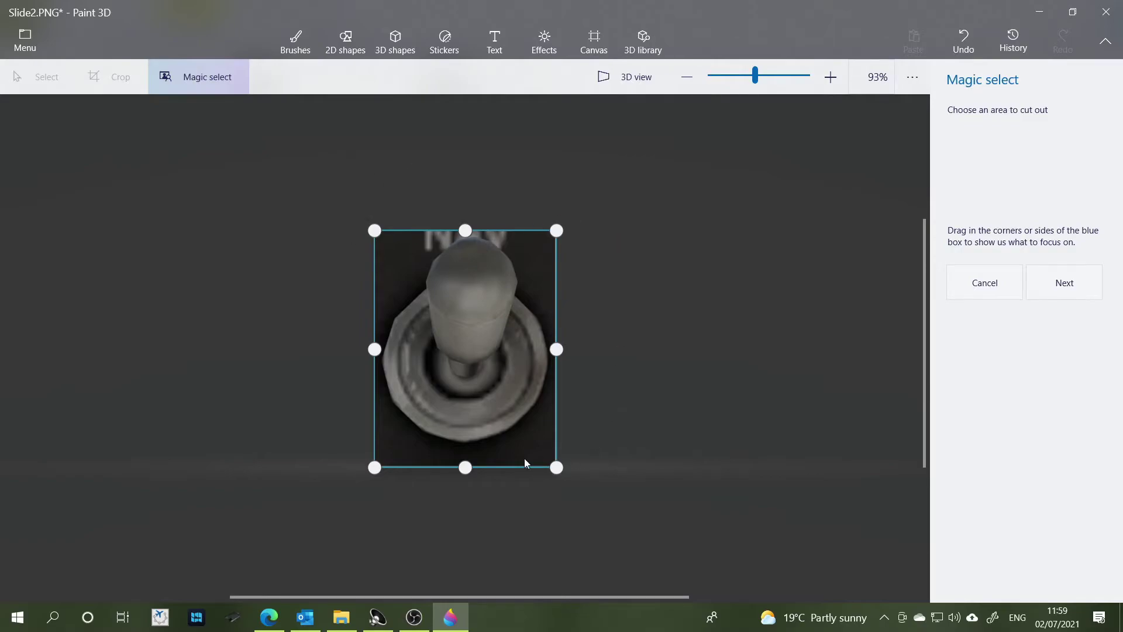
click(1072, 290)
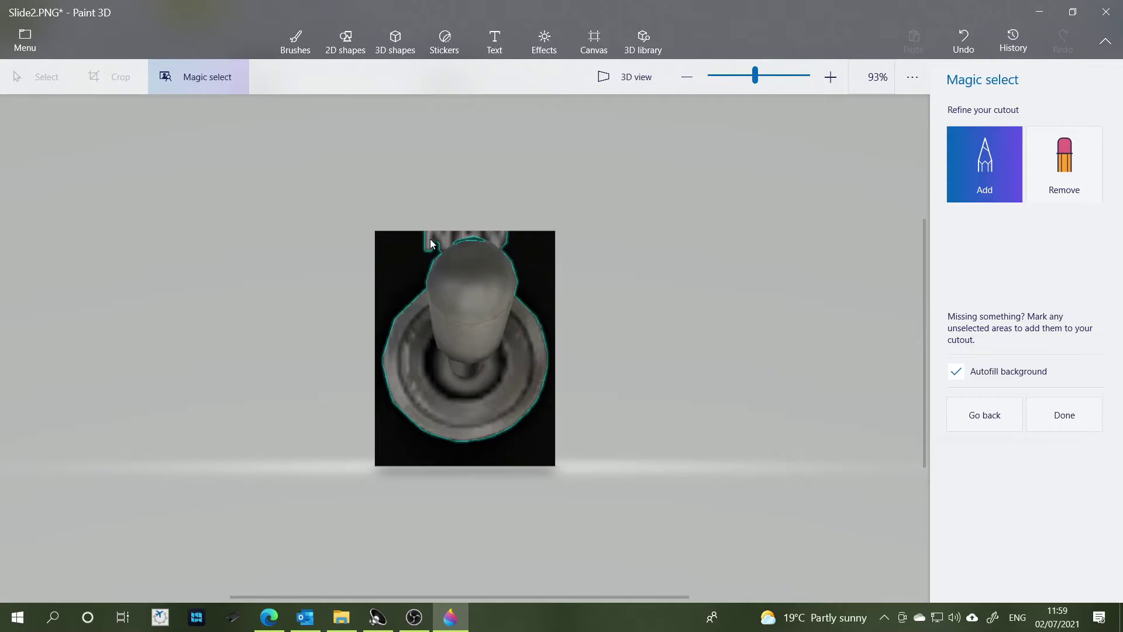
click(1050, 177)
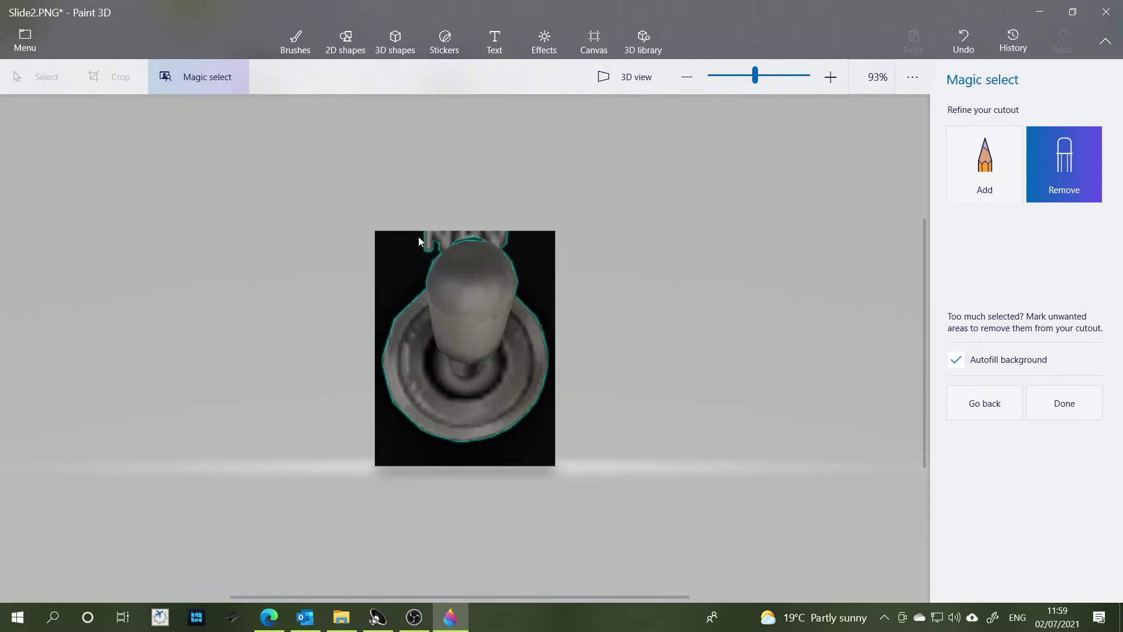
drag(419, 237, 518, 243)
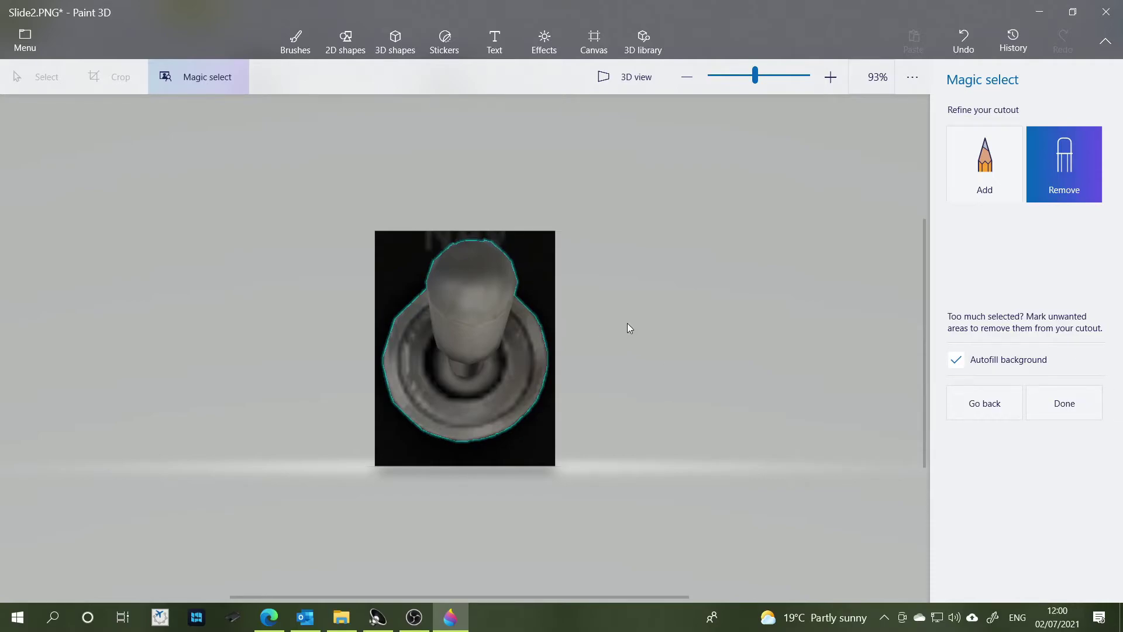
click(1071, 411)
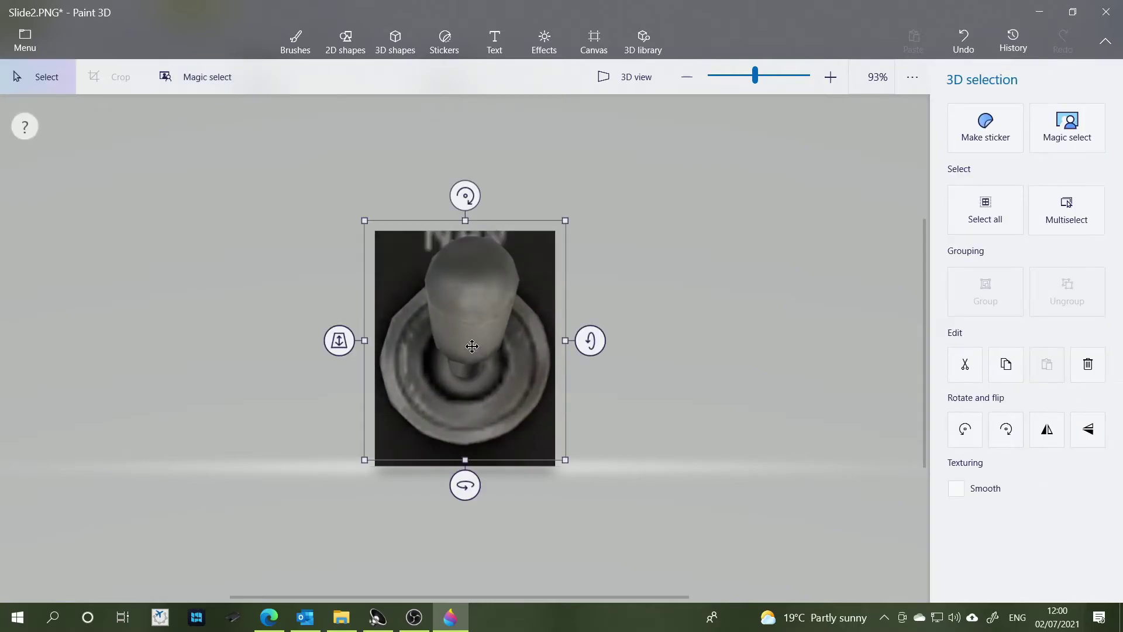
Move the switch cutout off the canvas to one side and delete the remaining dark panel background.
drag(467, 340, 739, 343)
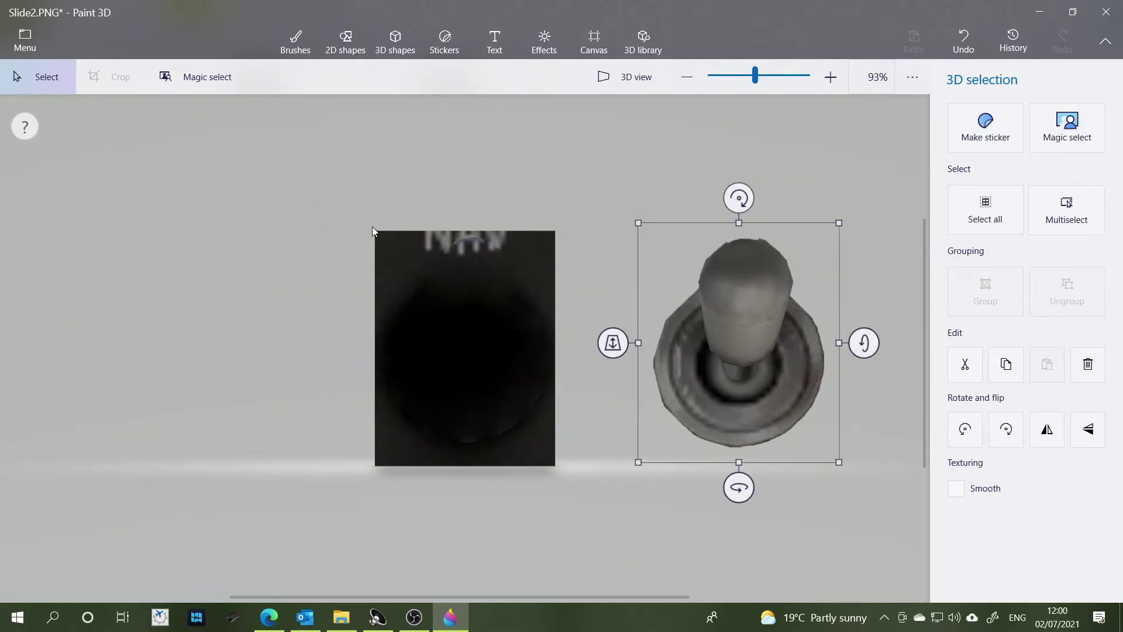
drag(373, 228, 560, 471)
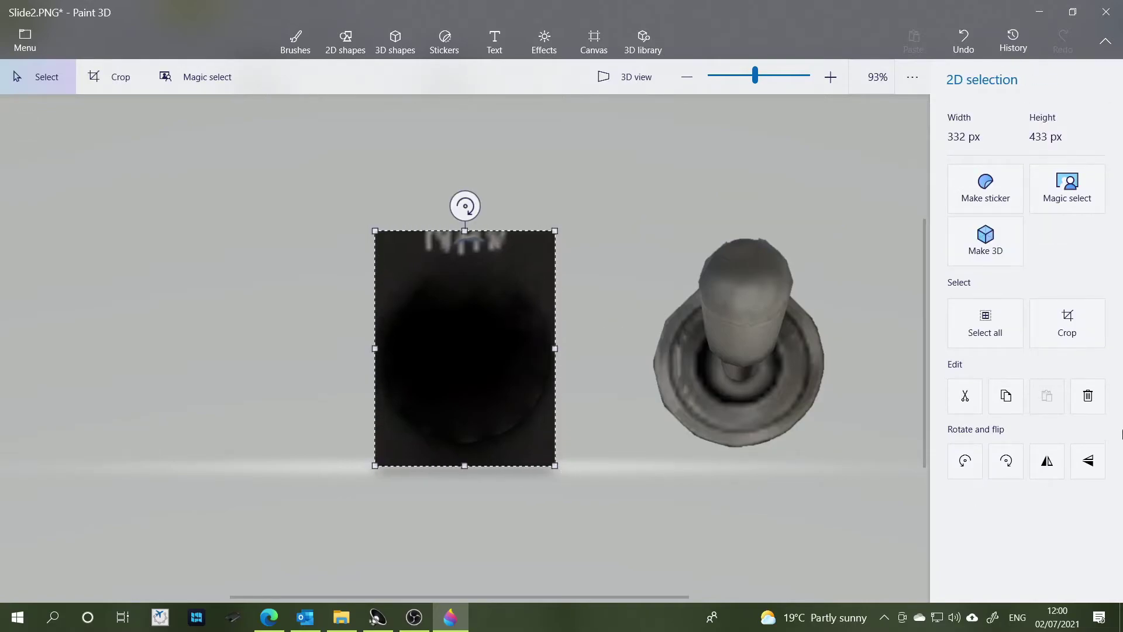
click(1088, 398)
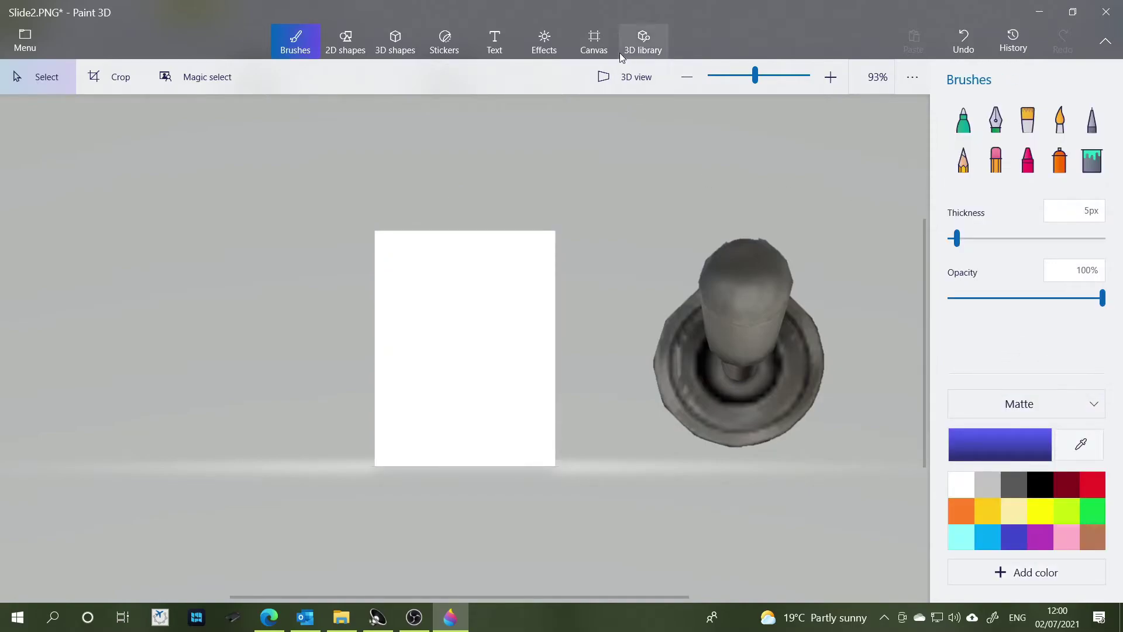
Turn on the transparent canvas and move the upward switch cutout back inside the canvas frame.
click(594, 44)
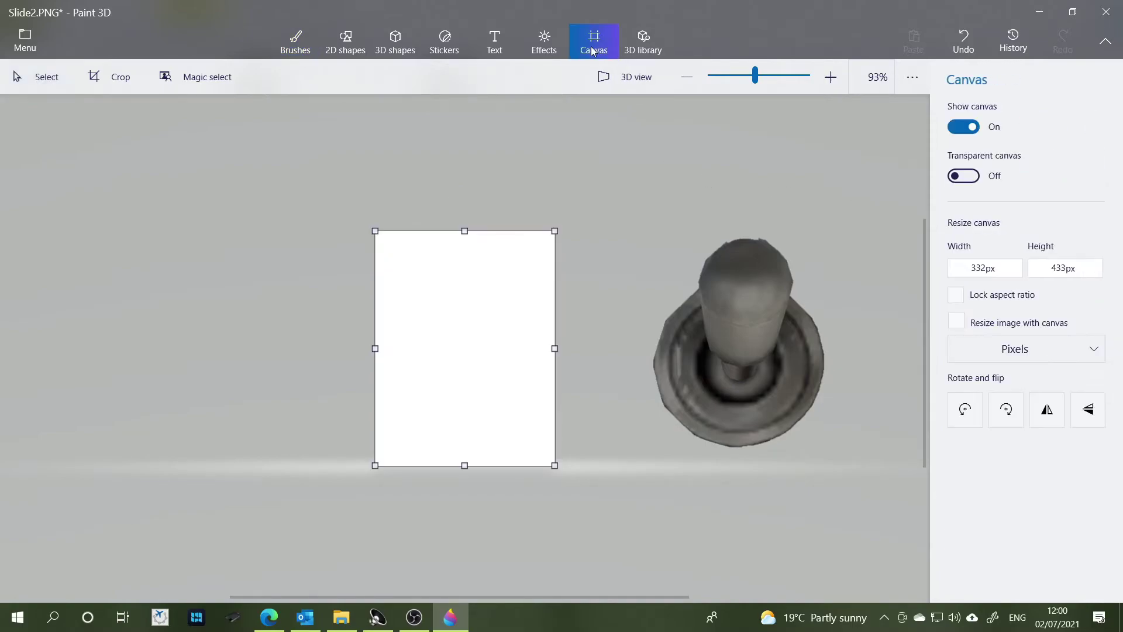
click(985, 189)
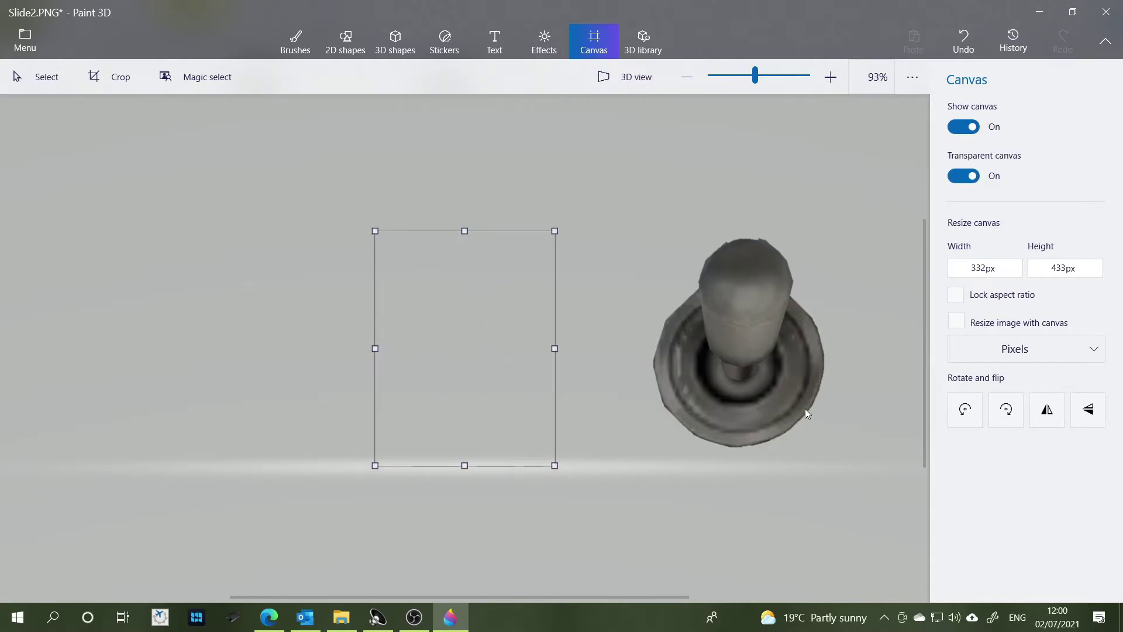
click(739, 338)
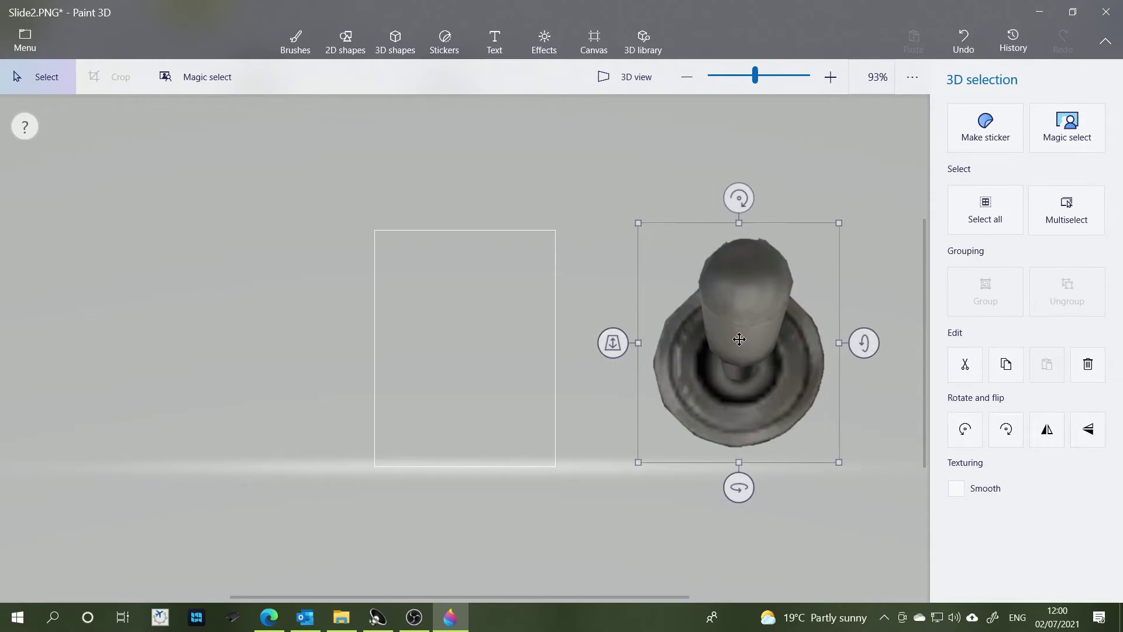
drag(743, 338, 470, 347)
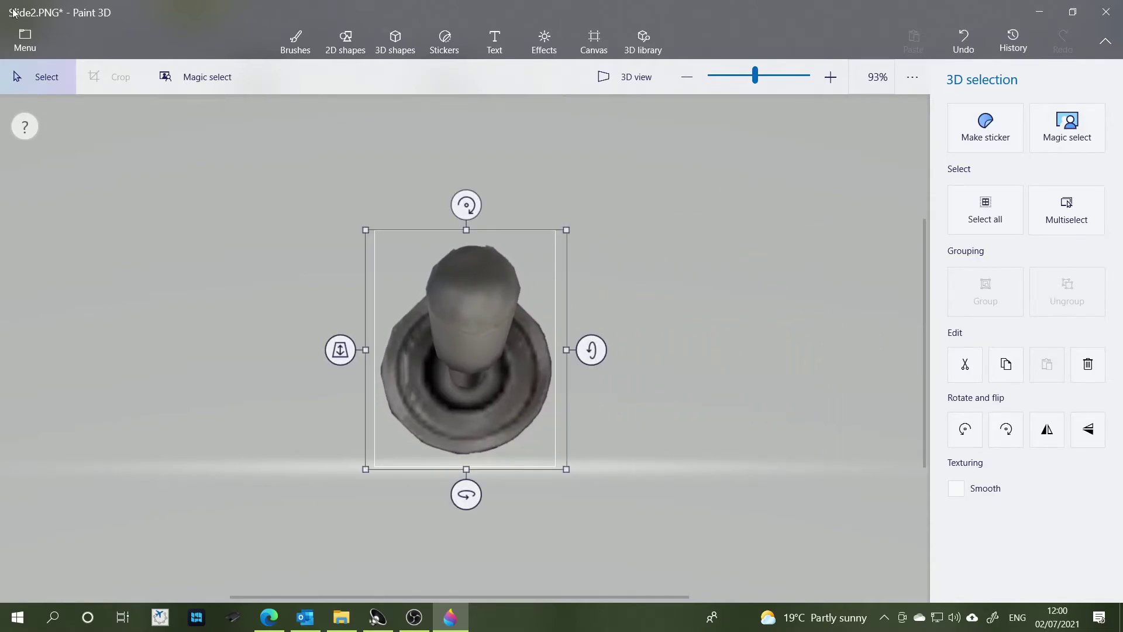
Save a copy as a transparent PNG named "Toggle Switch 2" in the Cessna 172 Dash Panels folder and close Slide2.PNG without saving its changes.
click(23, 38)
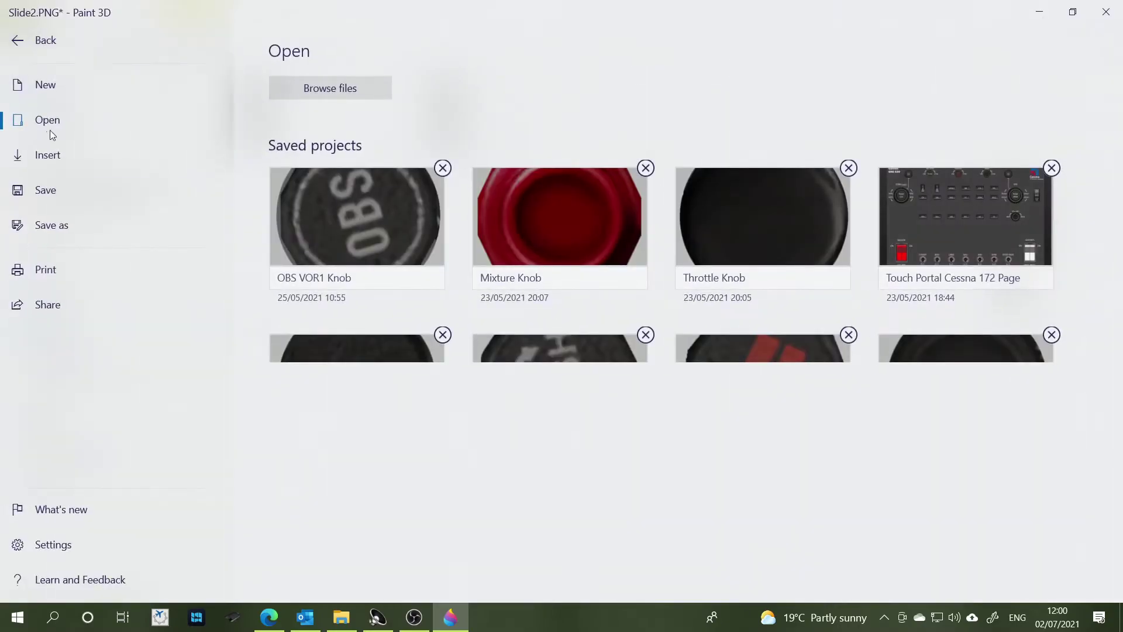
click(48, 226)
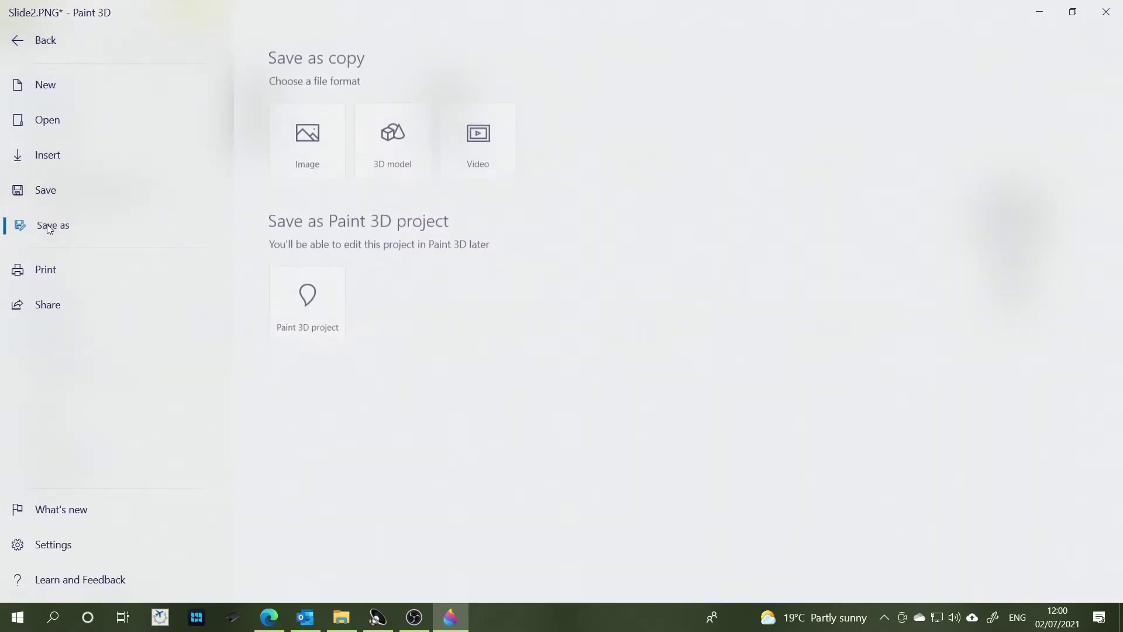
click(307, 146)
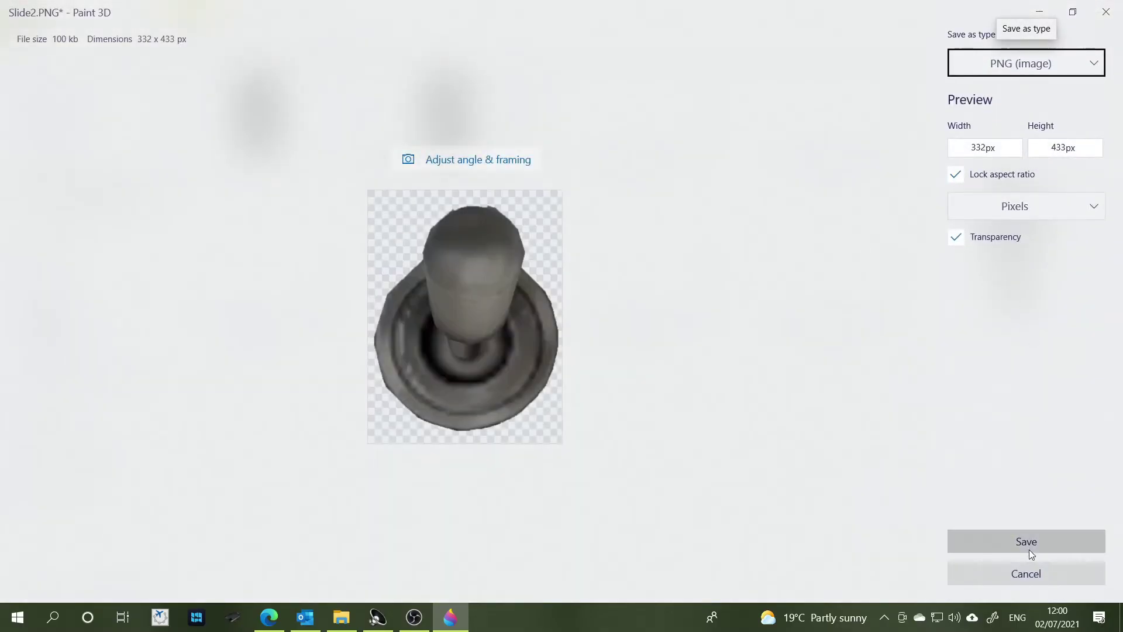
click(1035, 542)
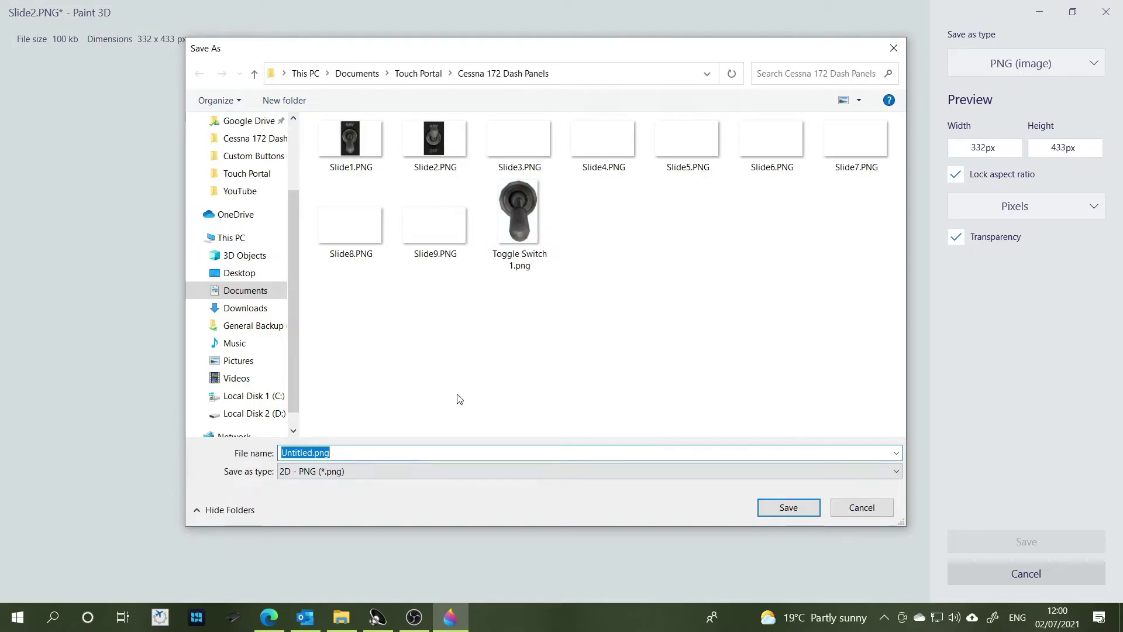
text(to)
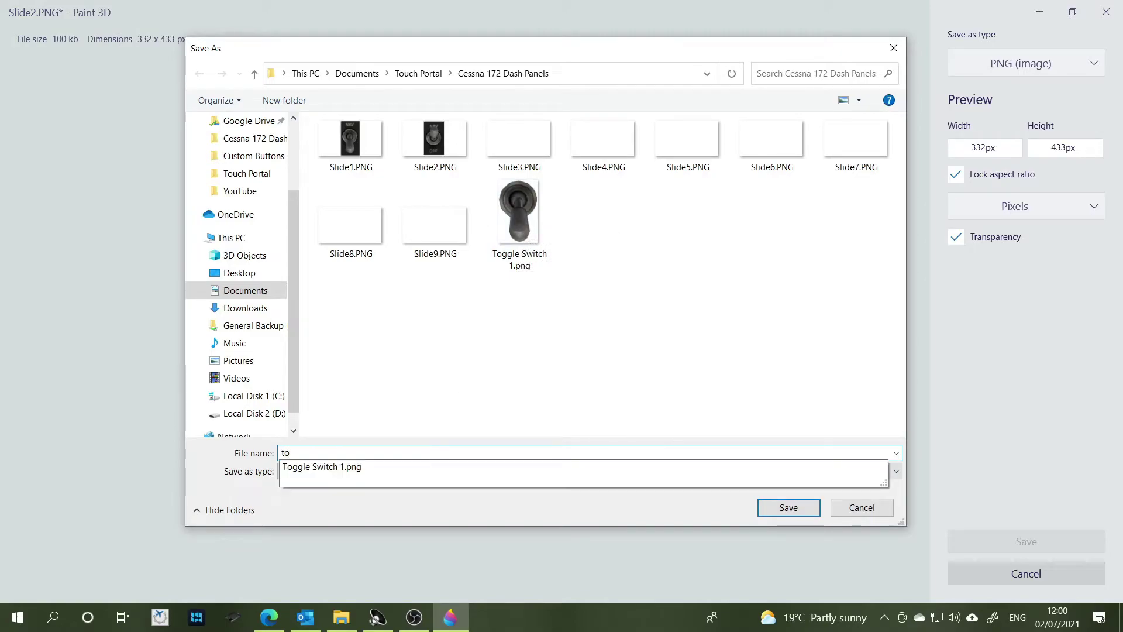
key(Down)
key(Left)
key(Left)
key(Left)
key(Left)
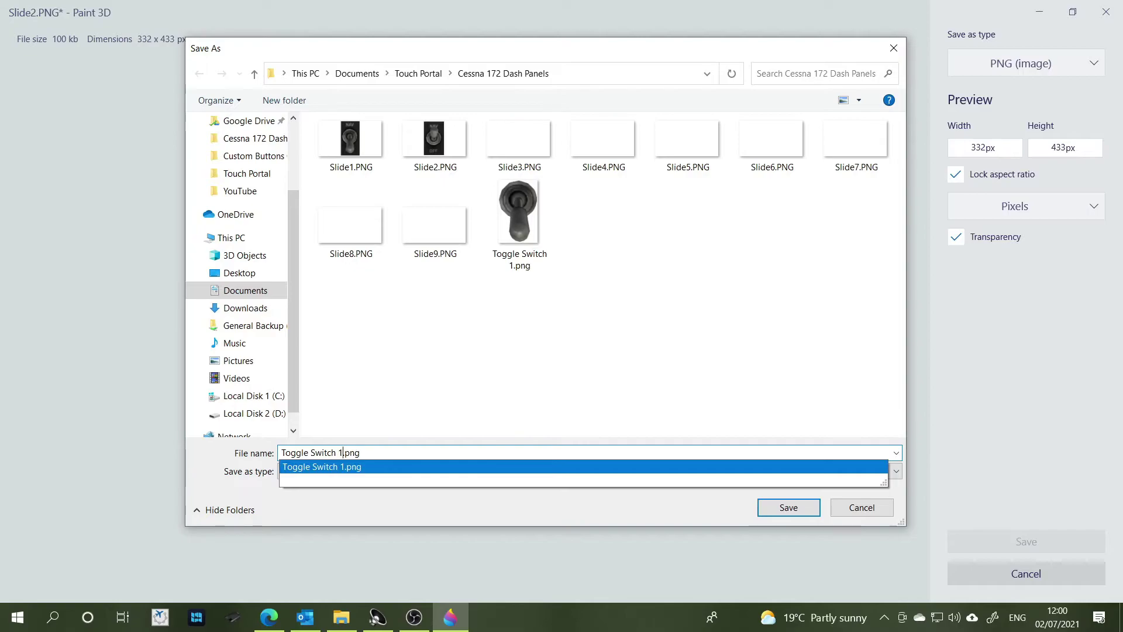
key(BackSpace)
text(2)
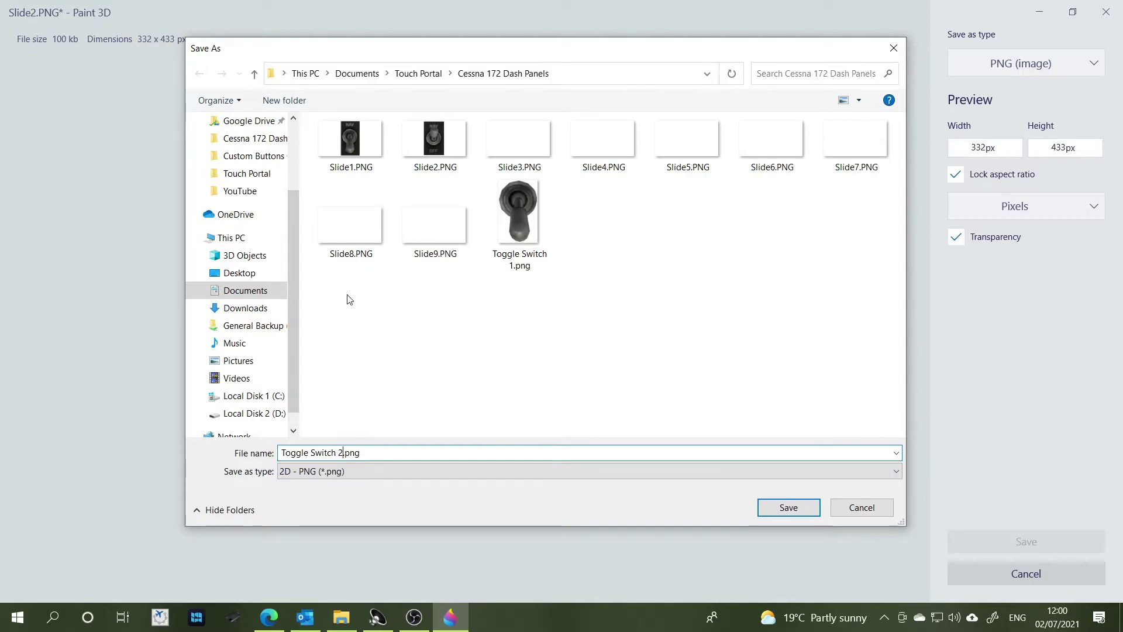
click(793, 508)
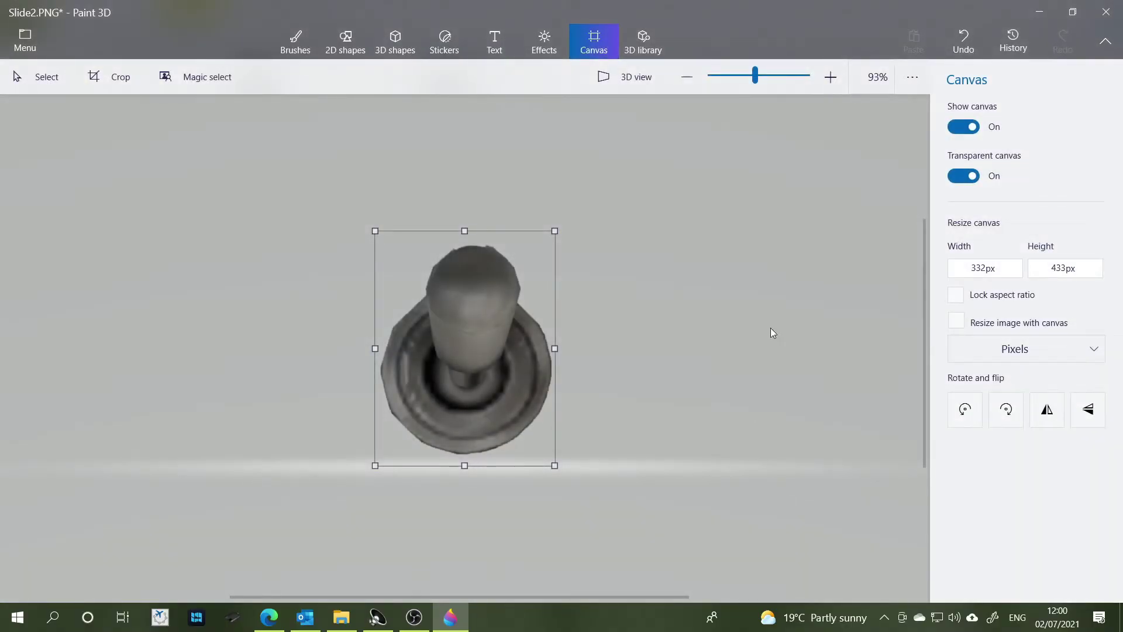
click(1106, 12)
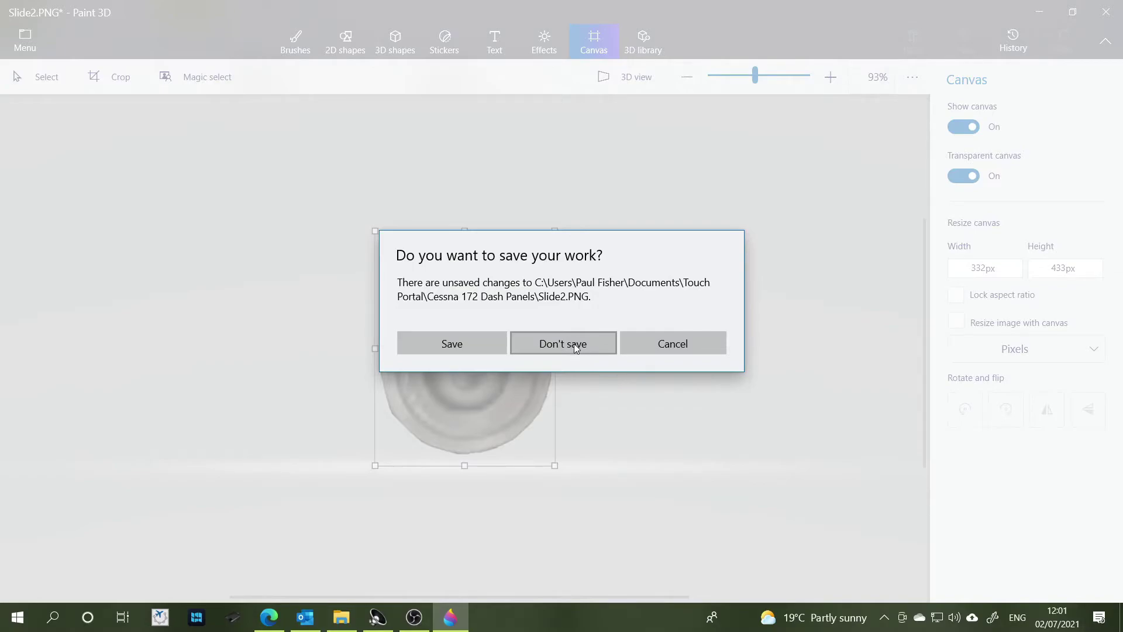
click(577, 349)
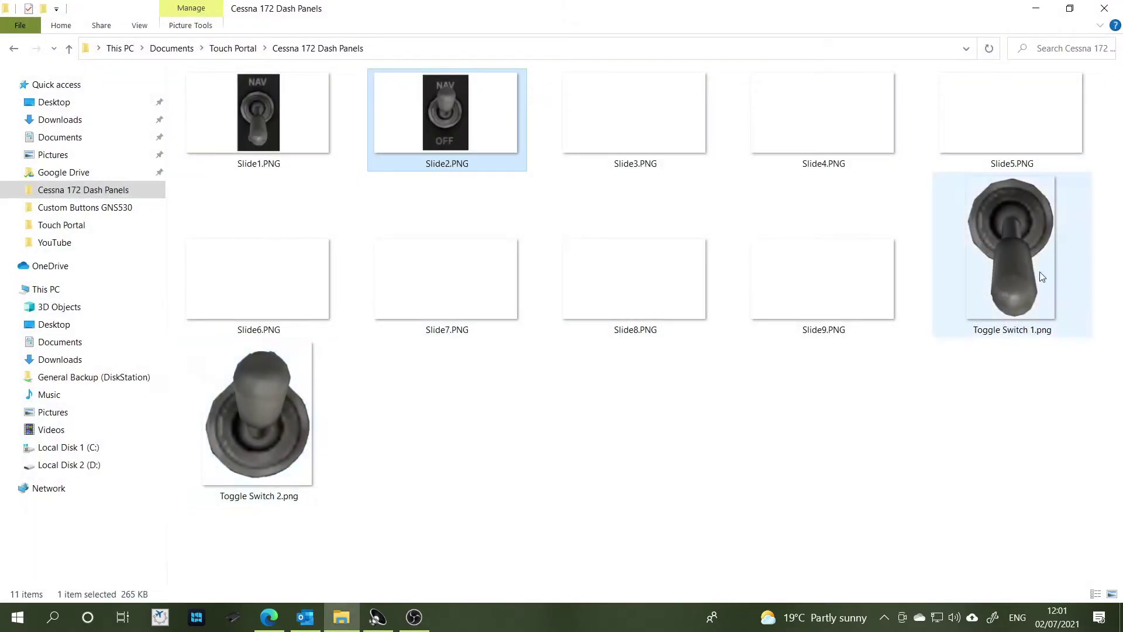
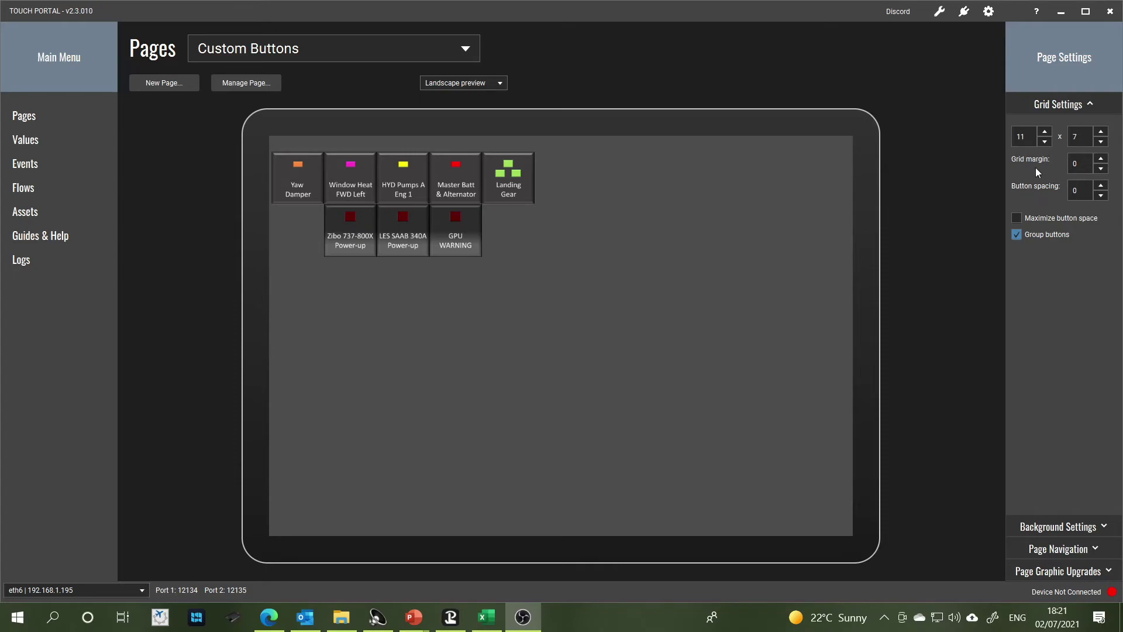
In Touch Portal, switch the Custom Buttons page grid to Maximize button space and back to Group buttons.
click(1017, 218)
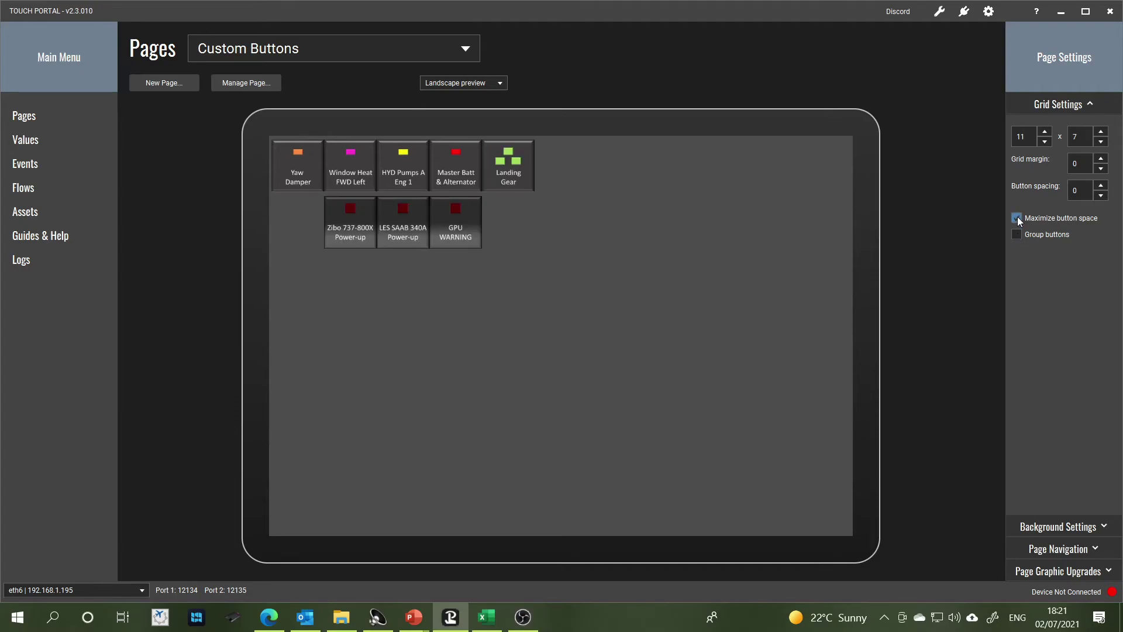
click(1016, 235)
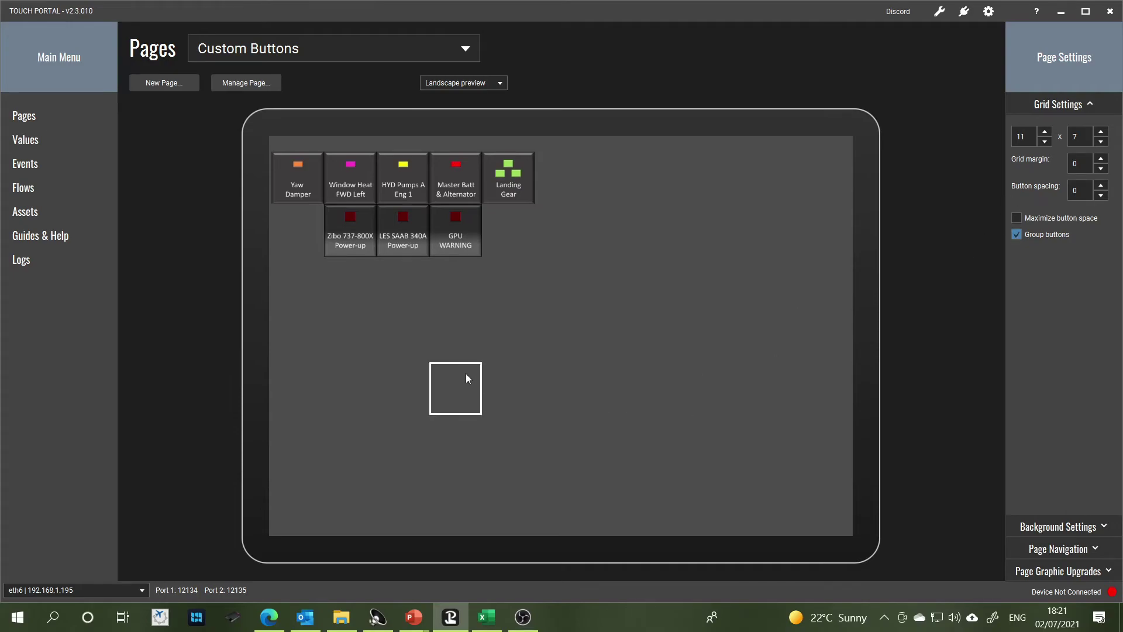
Start a new button in the empty cell at column 4, row 5 and set Slide1.PNG from Cessna 172 Dash Panels 2 as its icon.
click(467, 377)
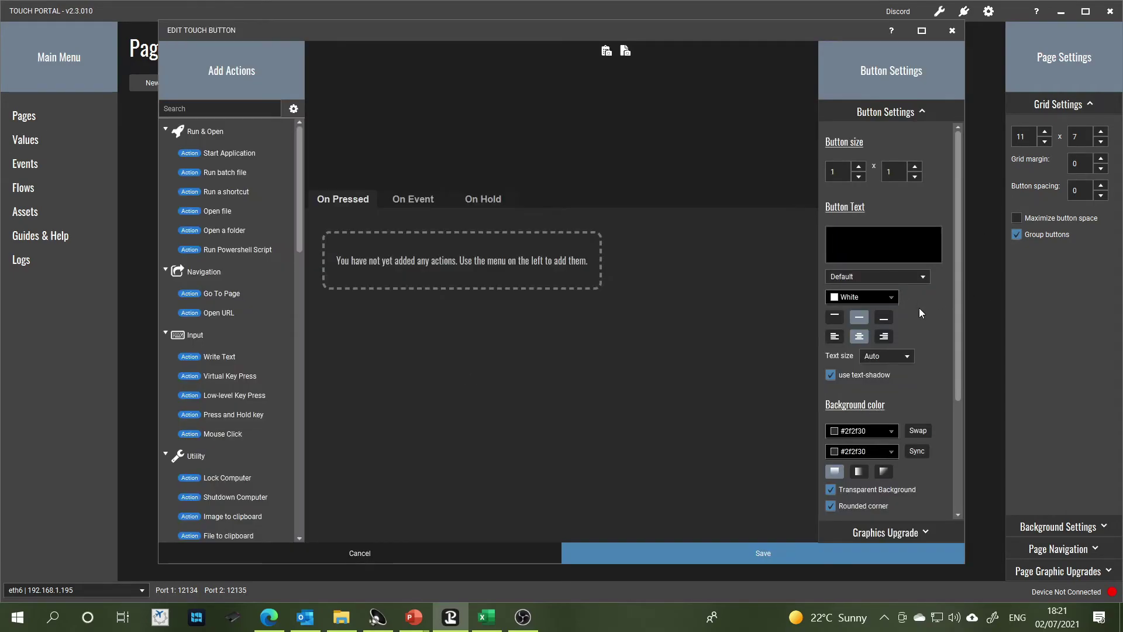
scroll(919, 313, down, 5)
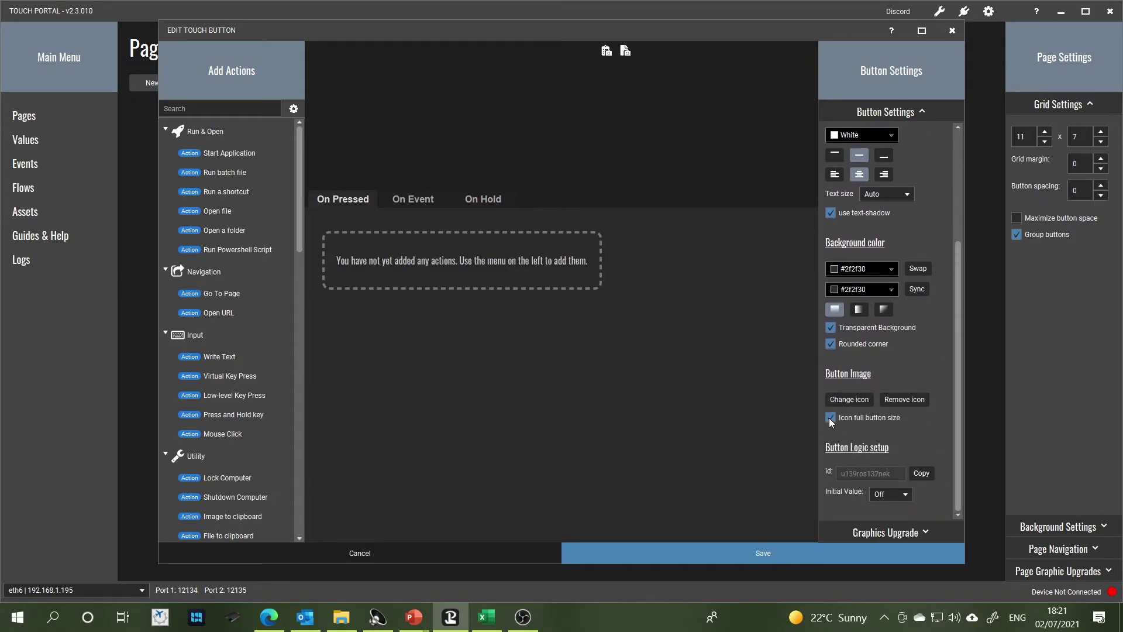
click(857, 401)
click(852, 416)
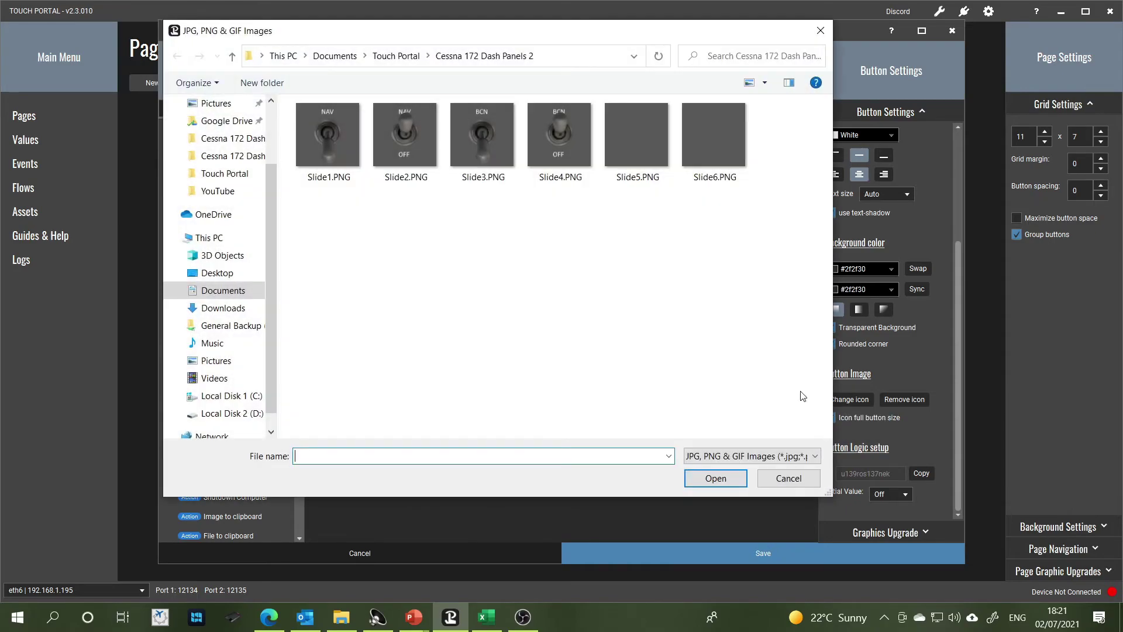
click(347, 138)
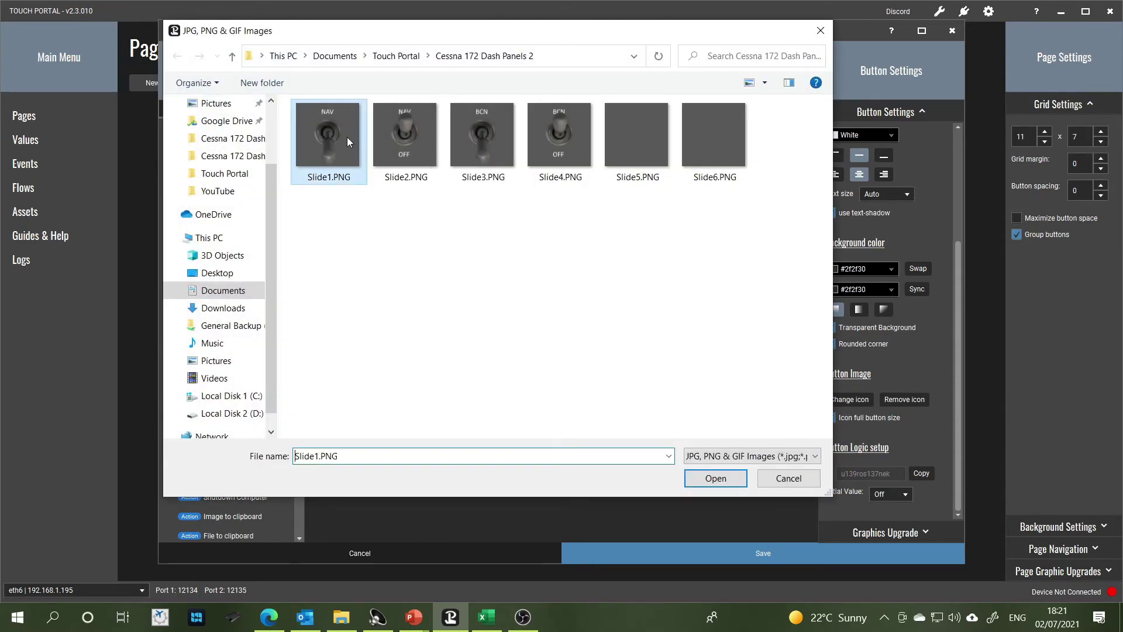
click(716, 478)
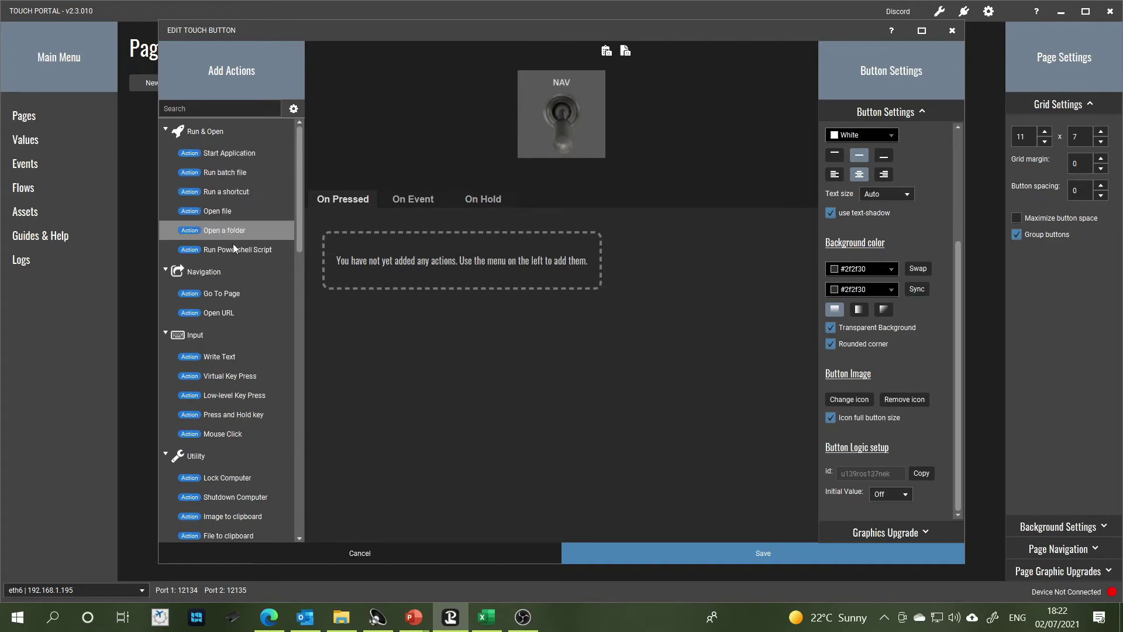
Add an If Statement to the button's On Pressed actions and place an Else branch inside it.
scroll(225, 243, down, 3)
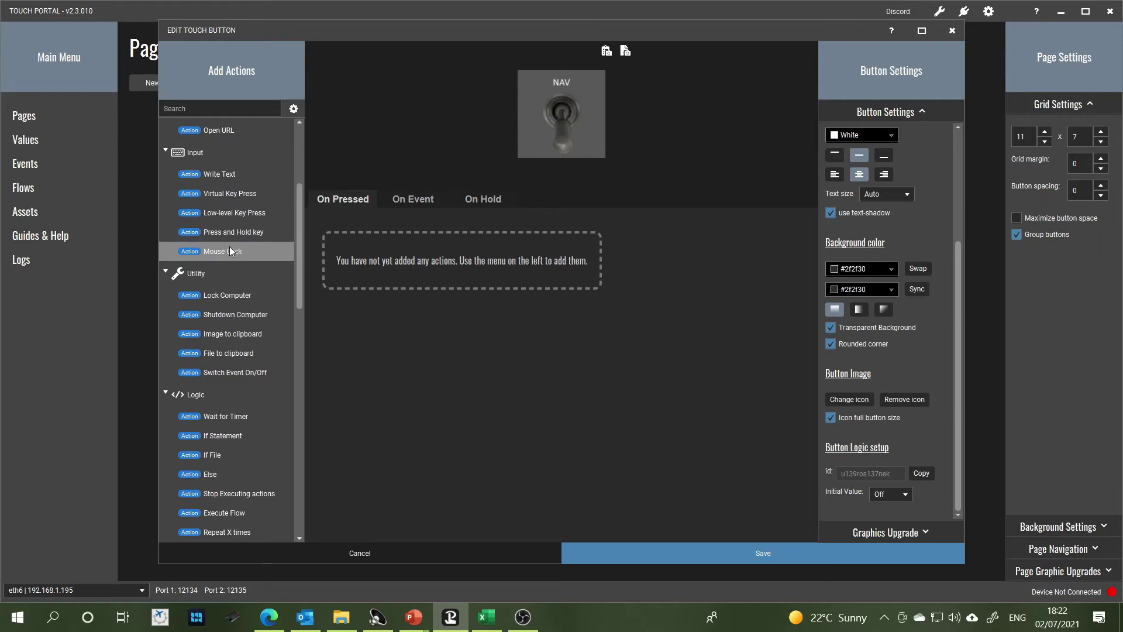
scroll(229, 247, down, 1)
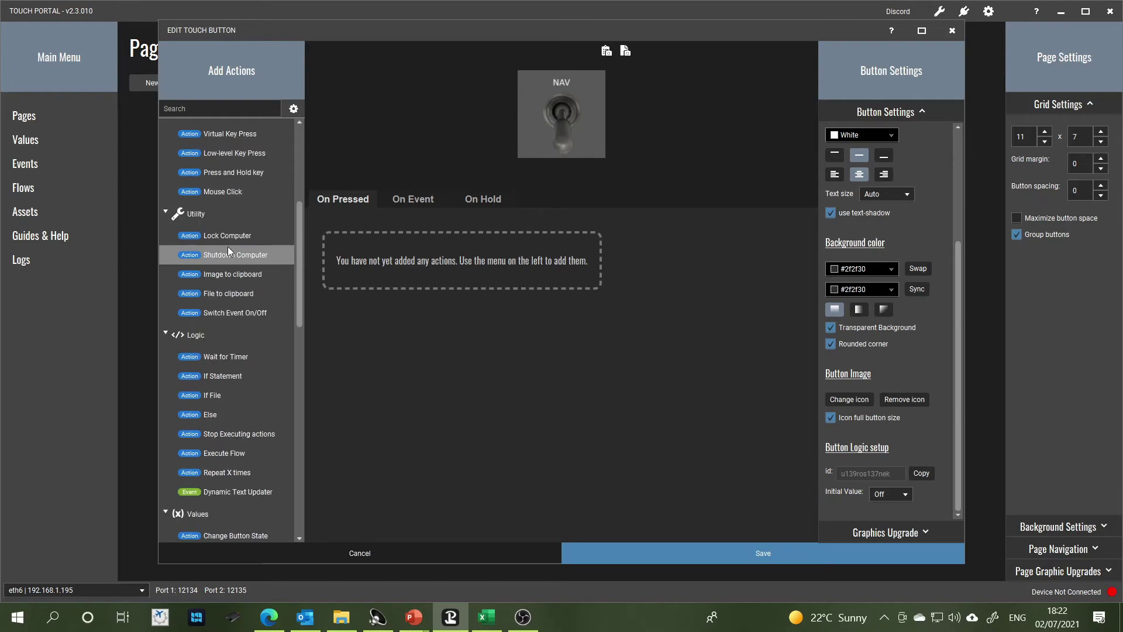
double_click(216, 378)
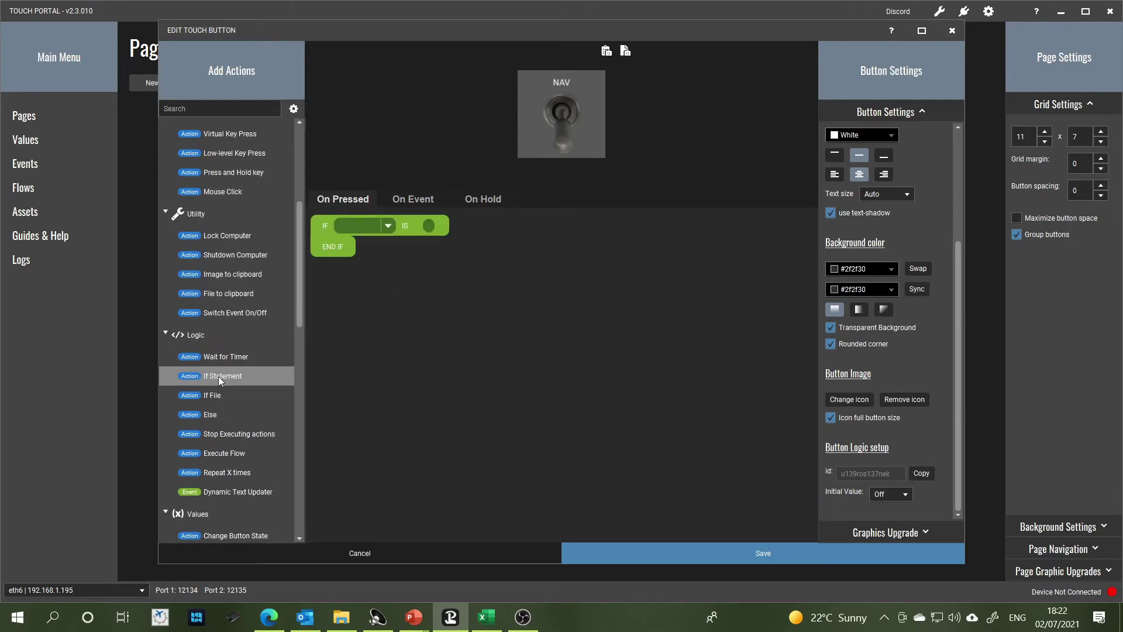
double_click(214, 416)
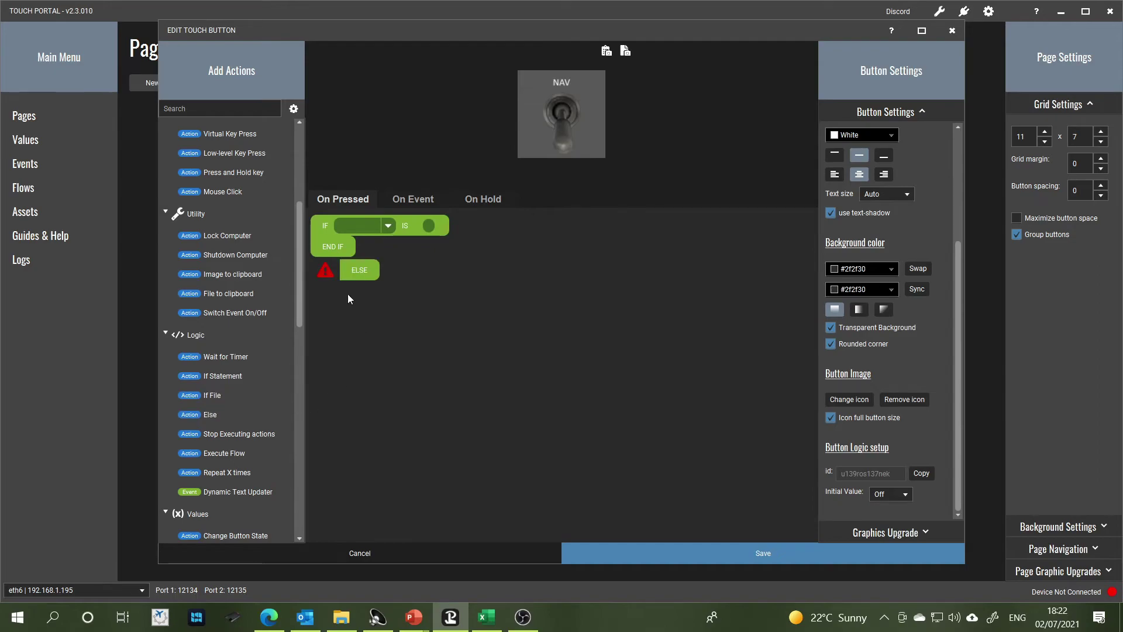
drag(364, 271, 364, 255)
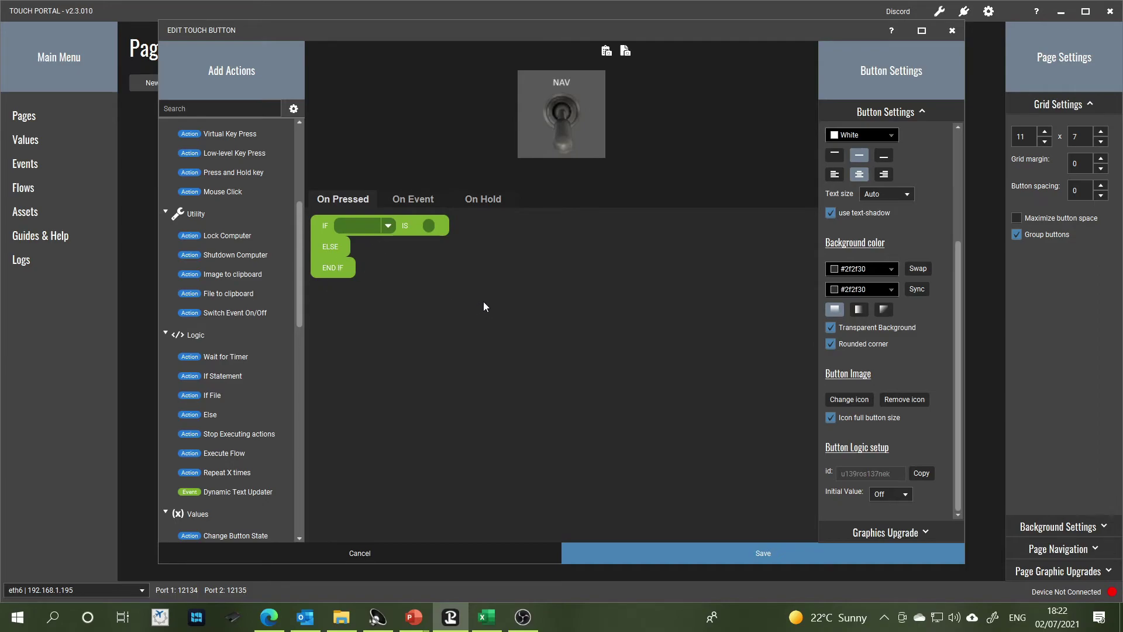
Set the If condition to This button state is Off and place a Change Button State action set to On in its branch.
click(388, 226)
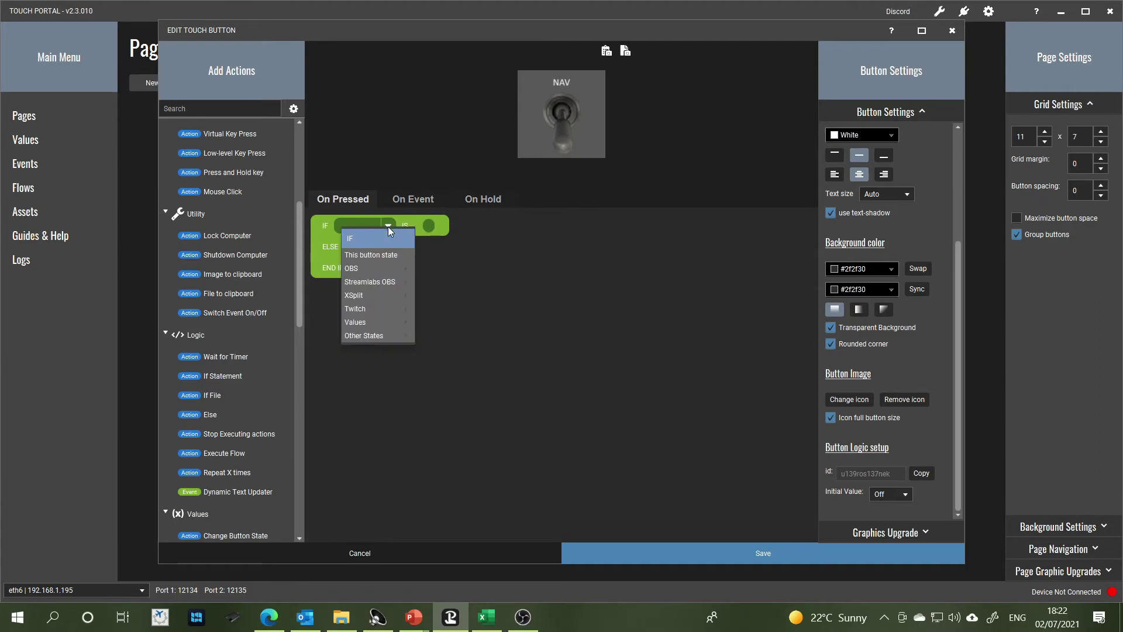
click(377, 257)
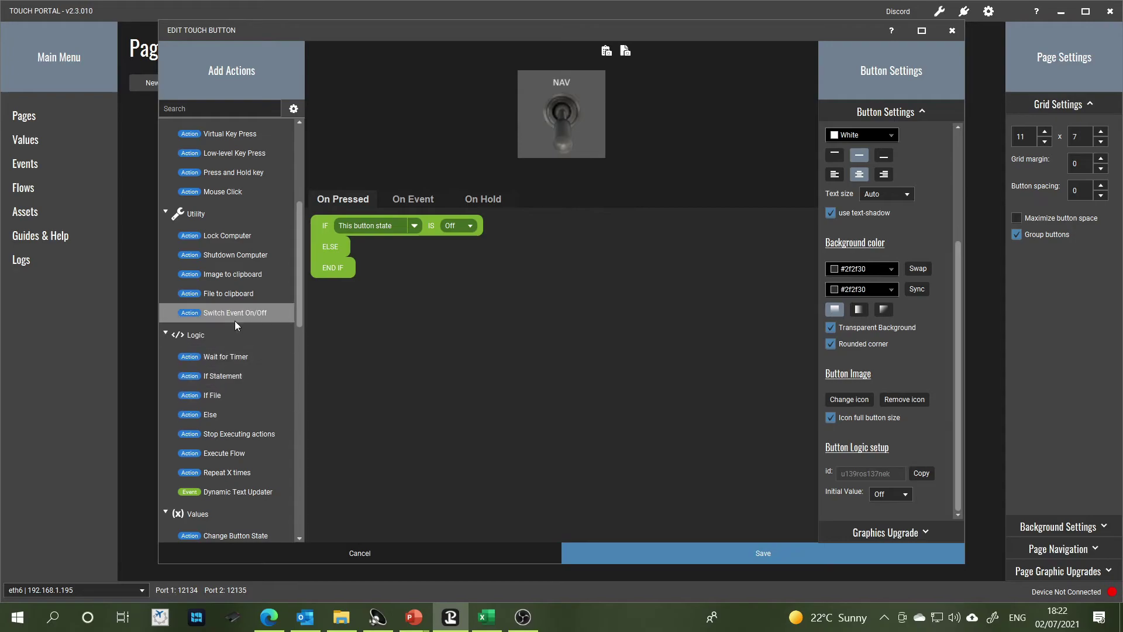
scroll(237, 325, down, 4)
drag(225, 416, 307, 347)
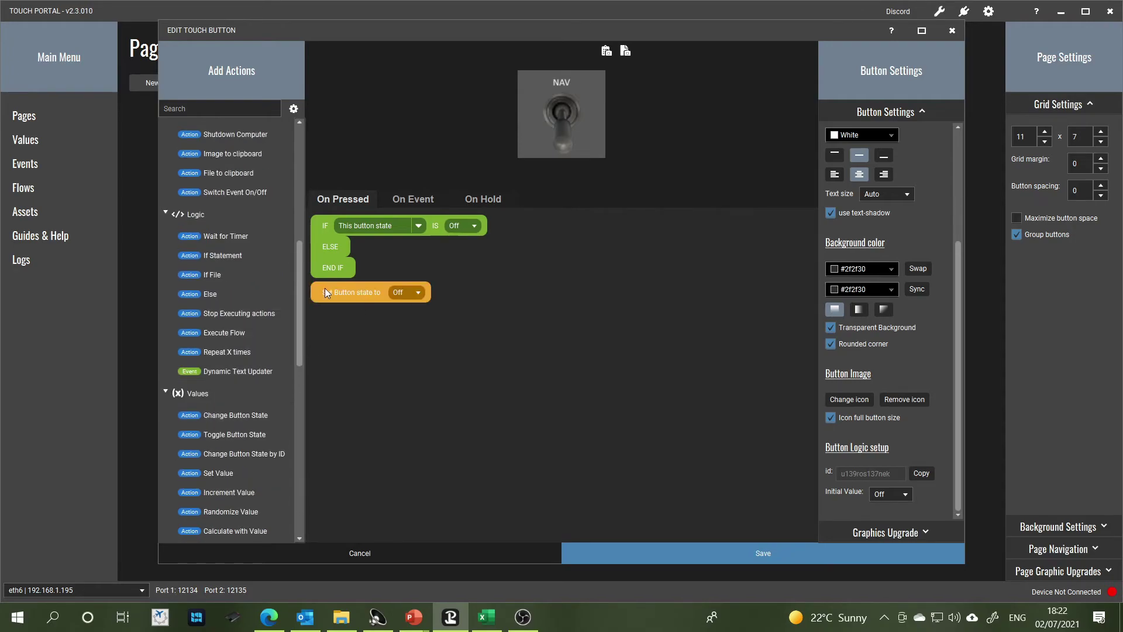
drag(326, 292, 331, 251)
click(431, 248)
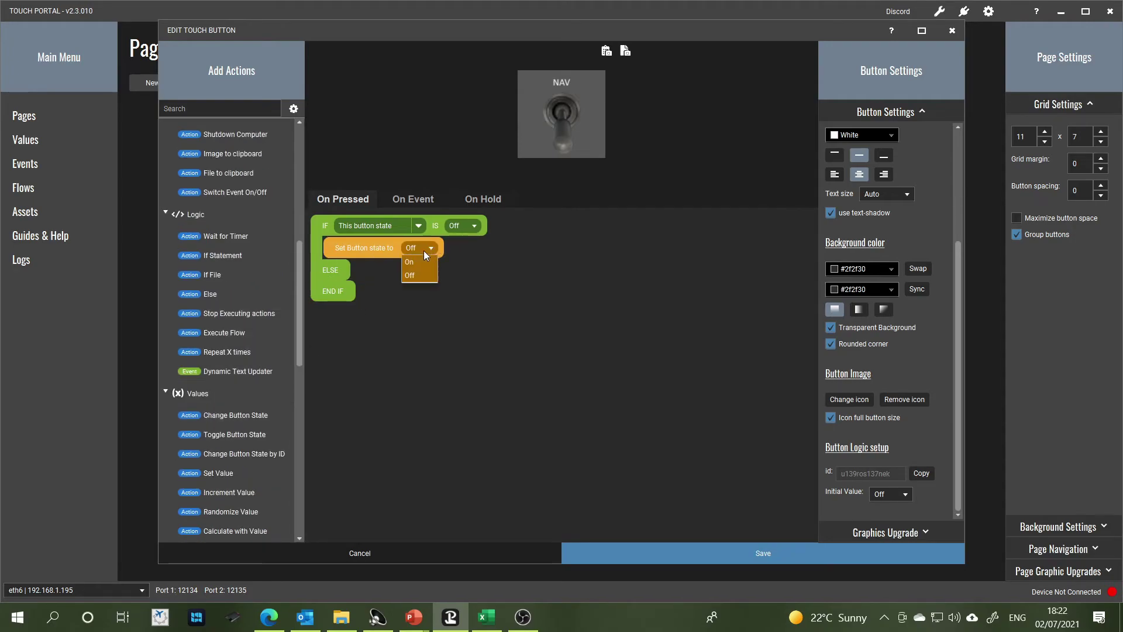
click(414, 262)
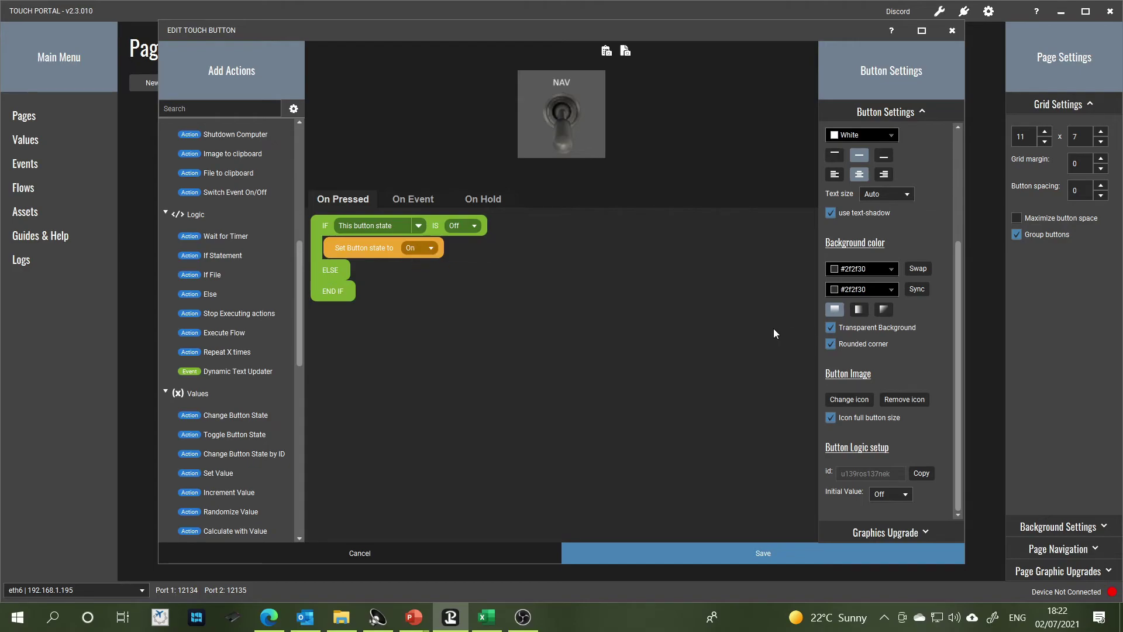
Add a Low-level Key Press of E below the button state action in the If branch.
scroll(219, 322, up, 4)
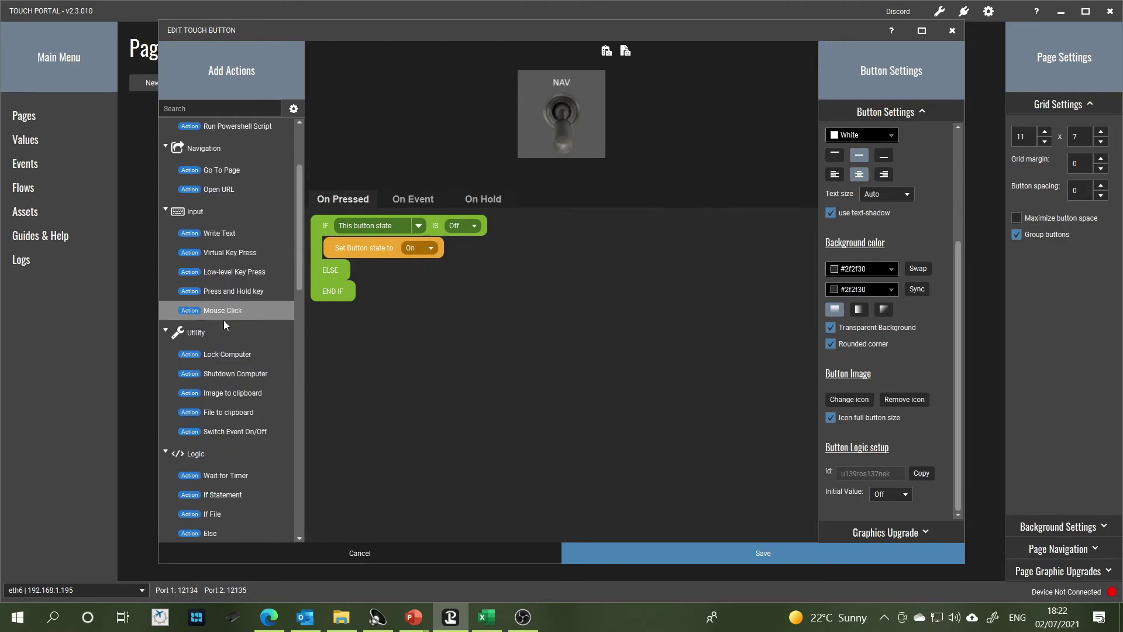
double_click(211, 272)
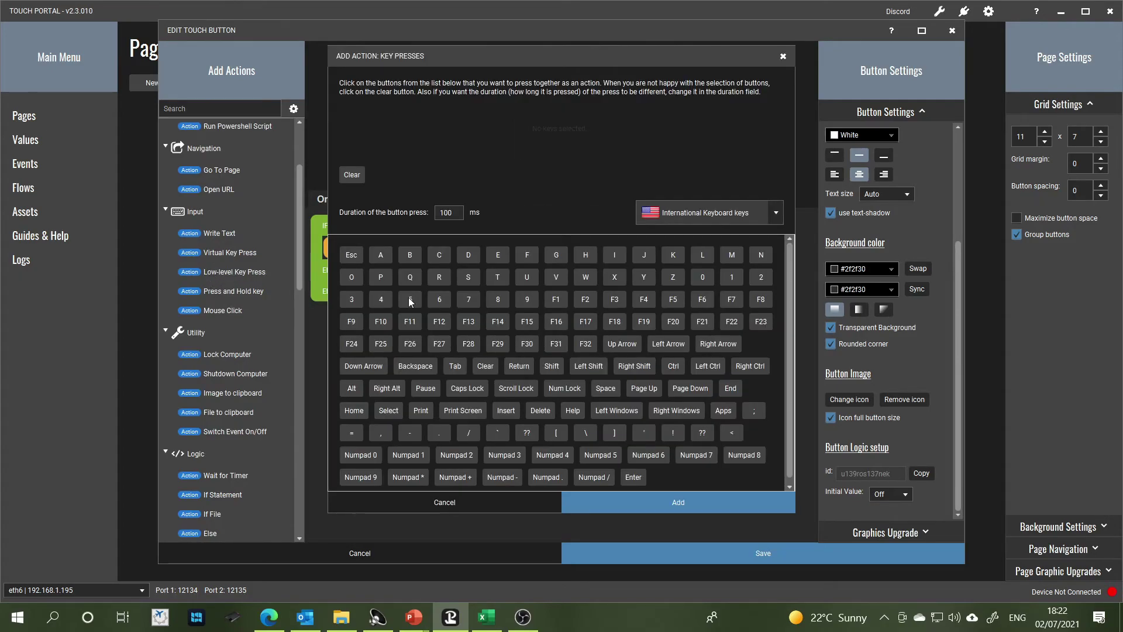
click(499, 255)
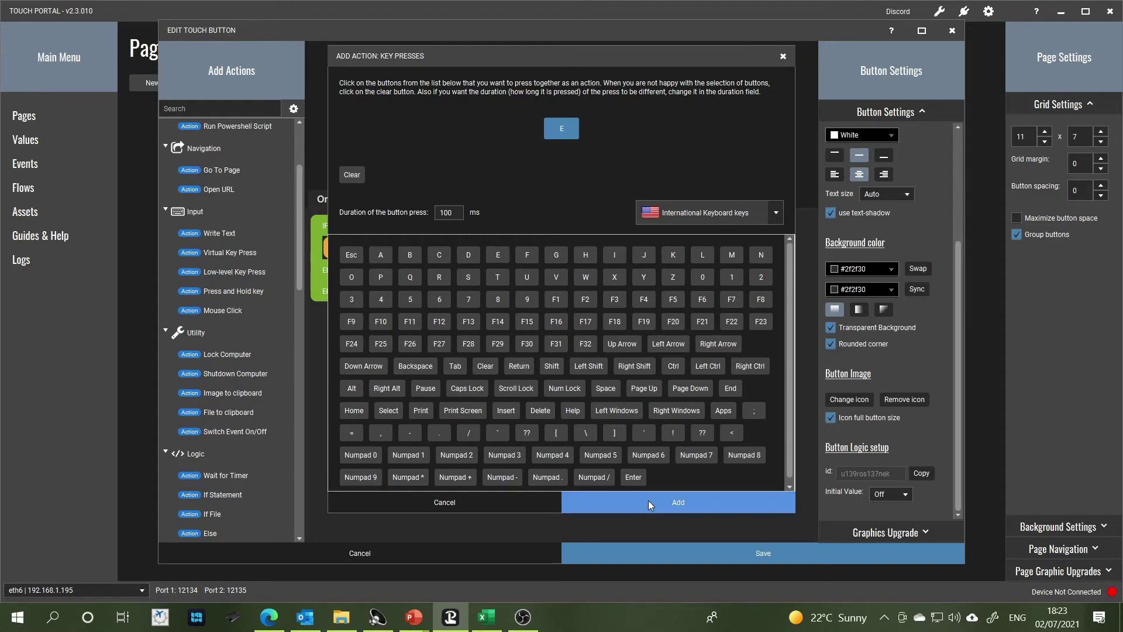
click(652, 504)
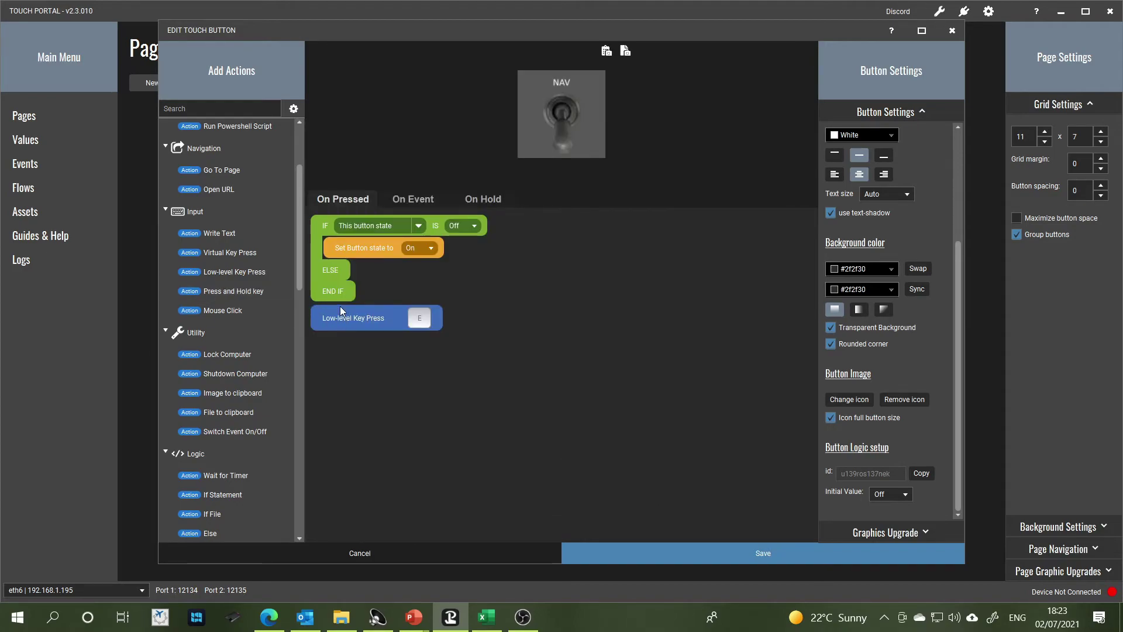
drag(339, 307, 346, 276)
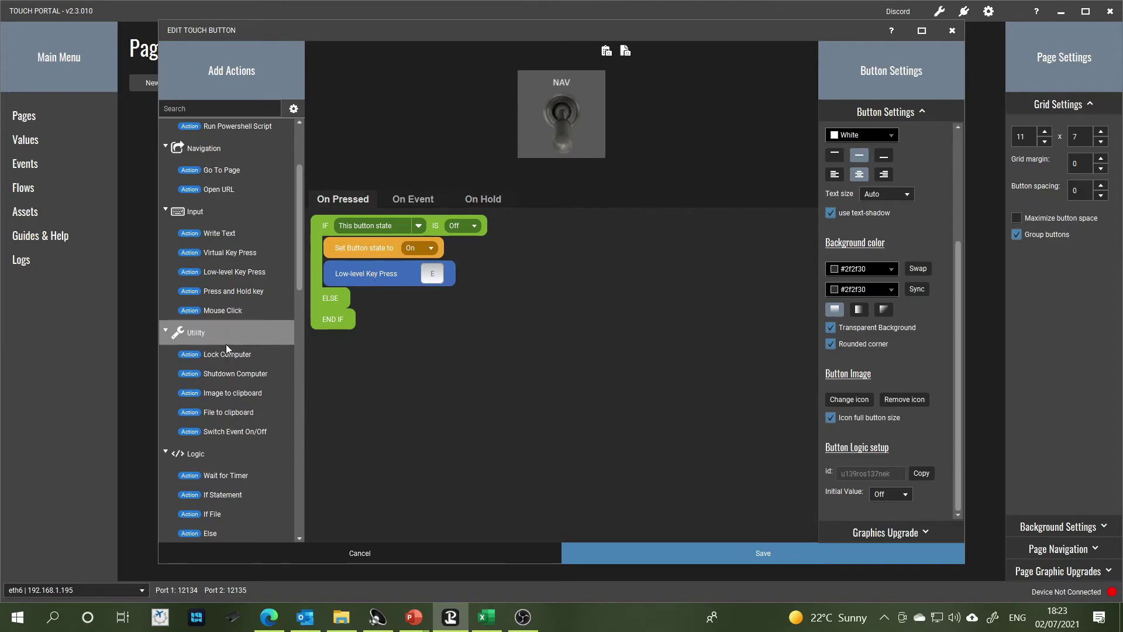
Add a Change Button Visuals action to the If branch that changes the icon to Slide2.PNG with Icon full button size ticked.
scroll(225, 344, down, 4)
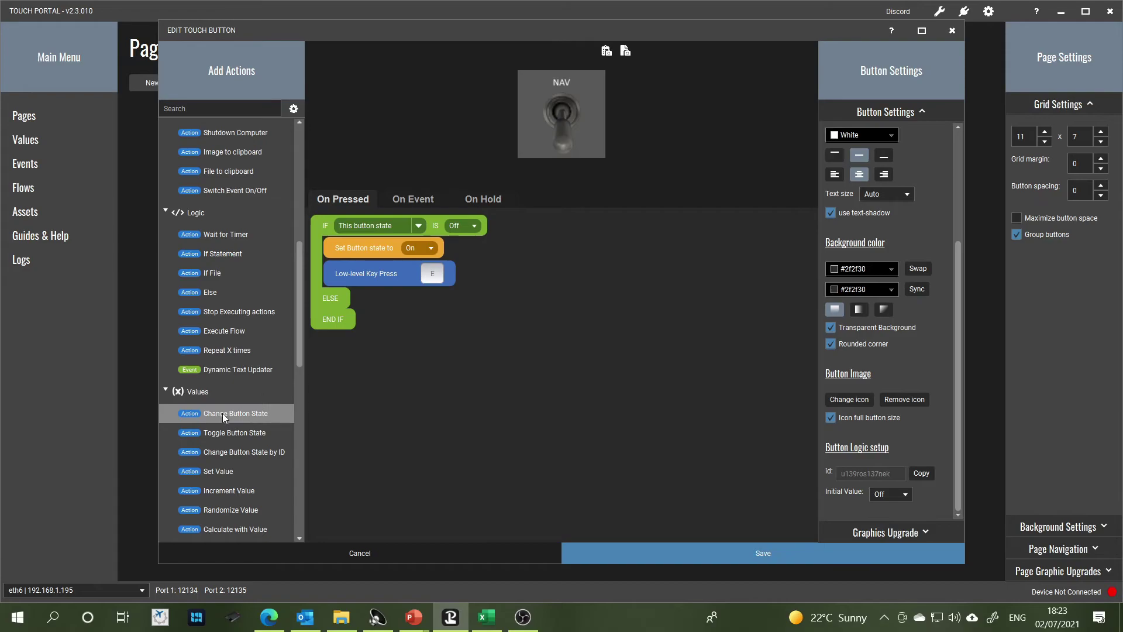
scroll(223, 417, down, 10)
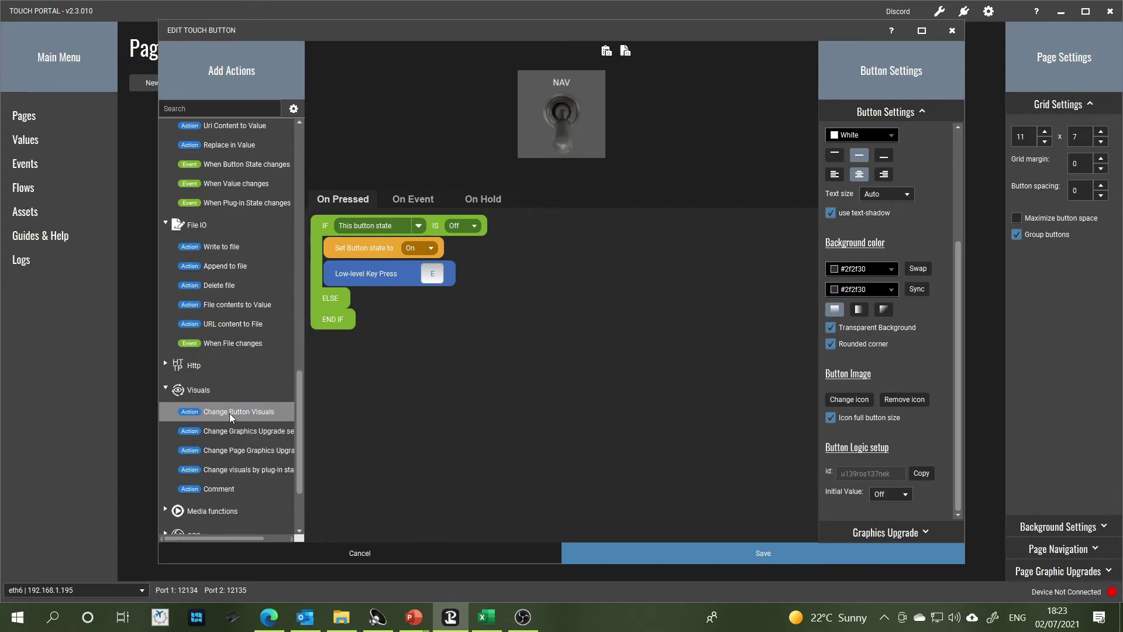
double_click(232, 413)
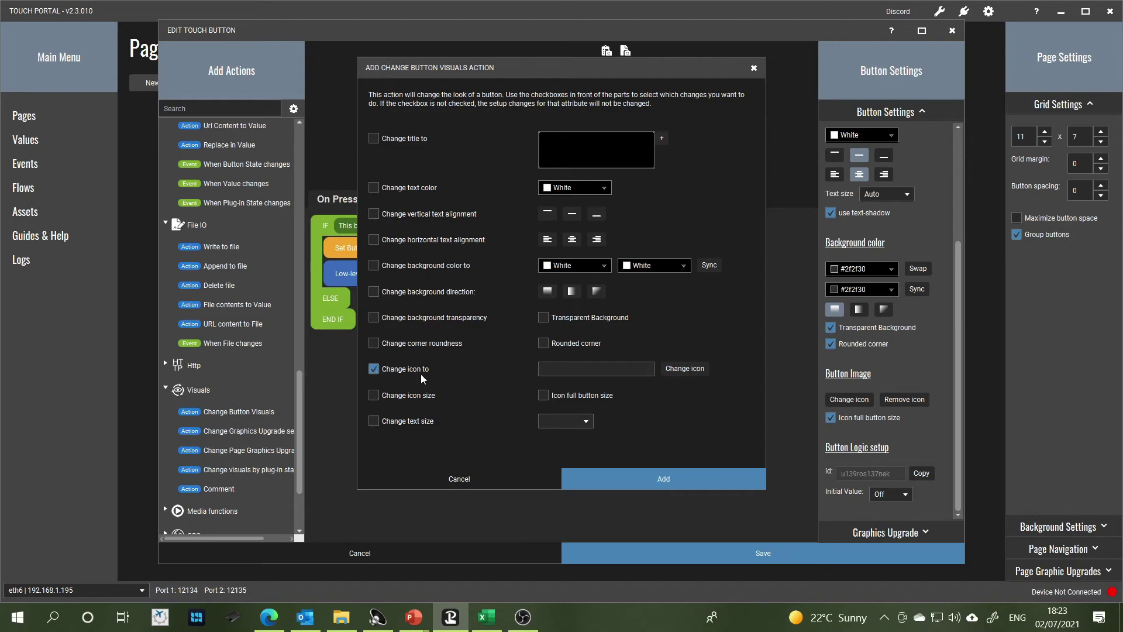
click(560, 398)
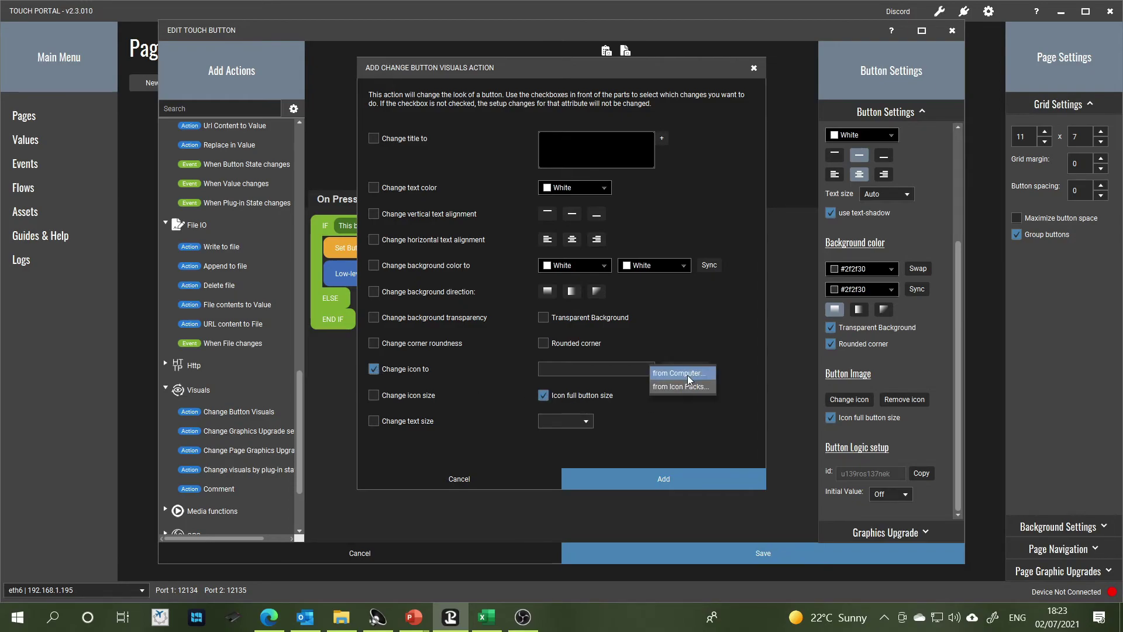
click(687, 370)
click(602, 174)
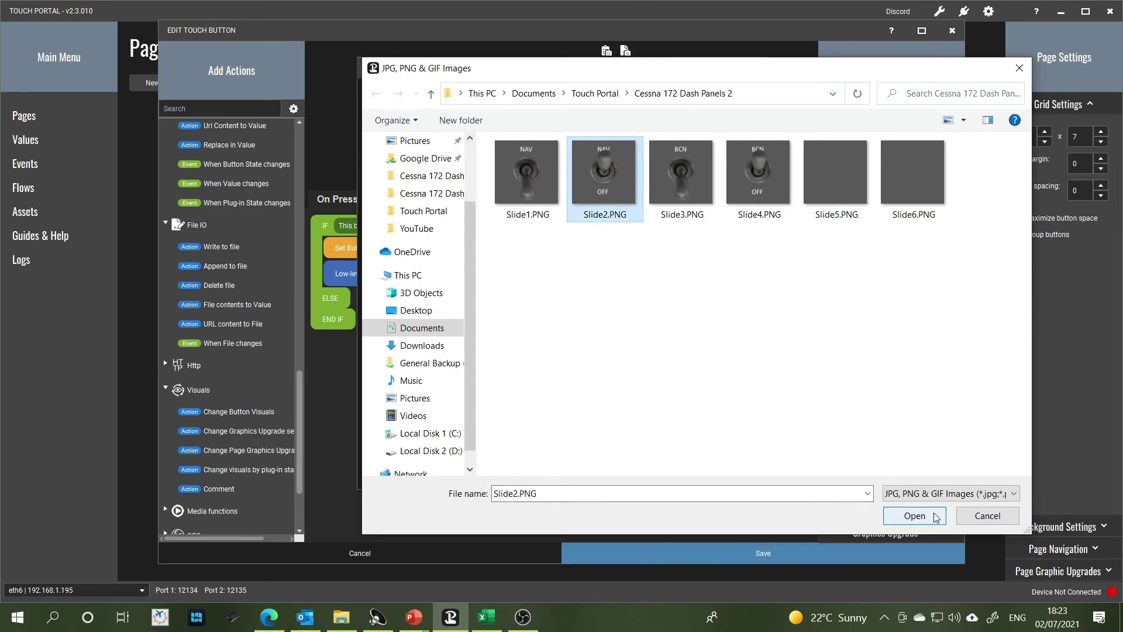
click(915, 515)
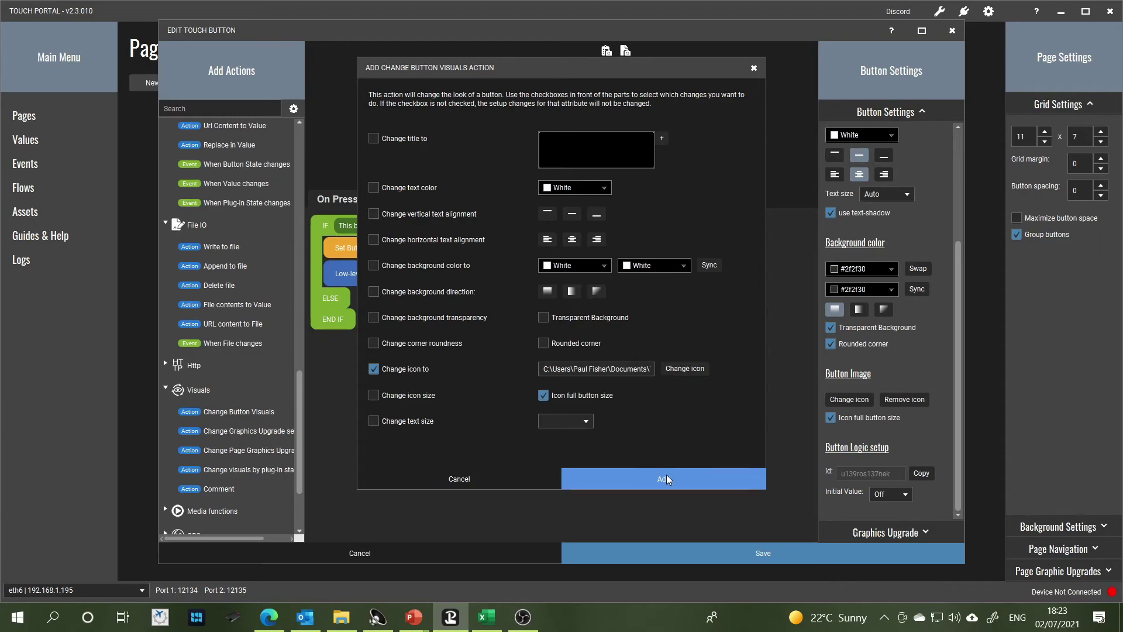
click(665, 475)
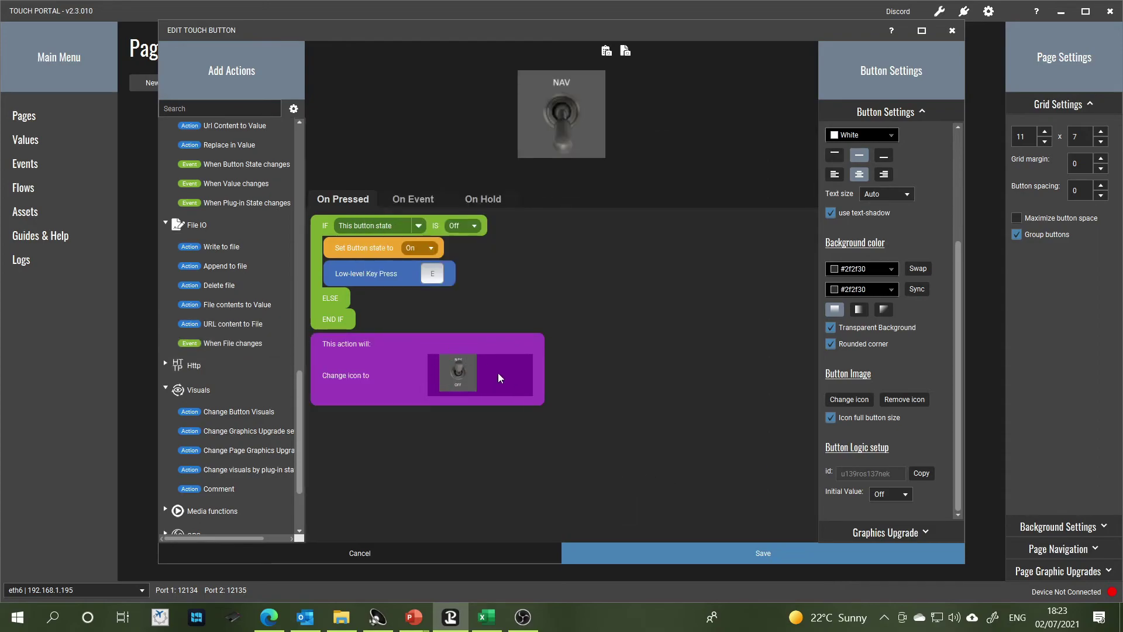
drag(356, 379, 354, 297)
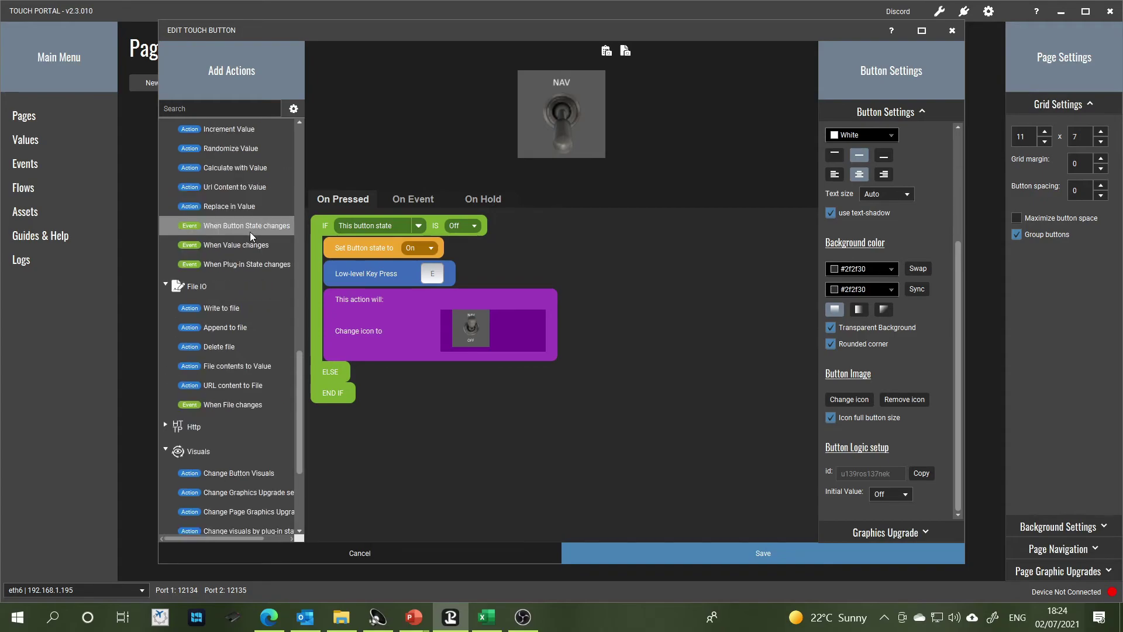
Add a Change Button State action set to Off inside the Else branch.
scroll(252, 234, up, 3)
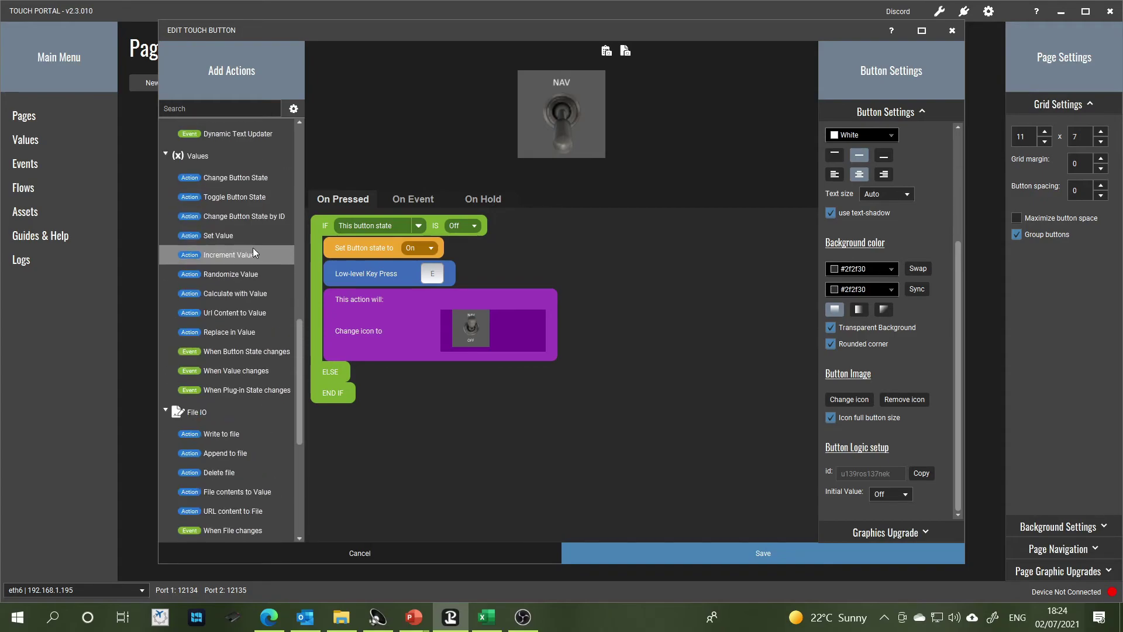
click(216, 178)
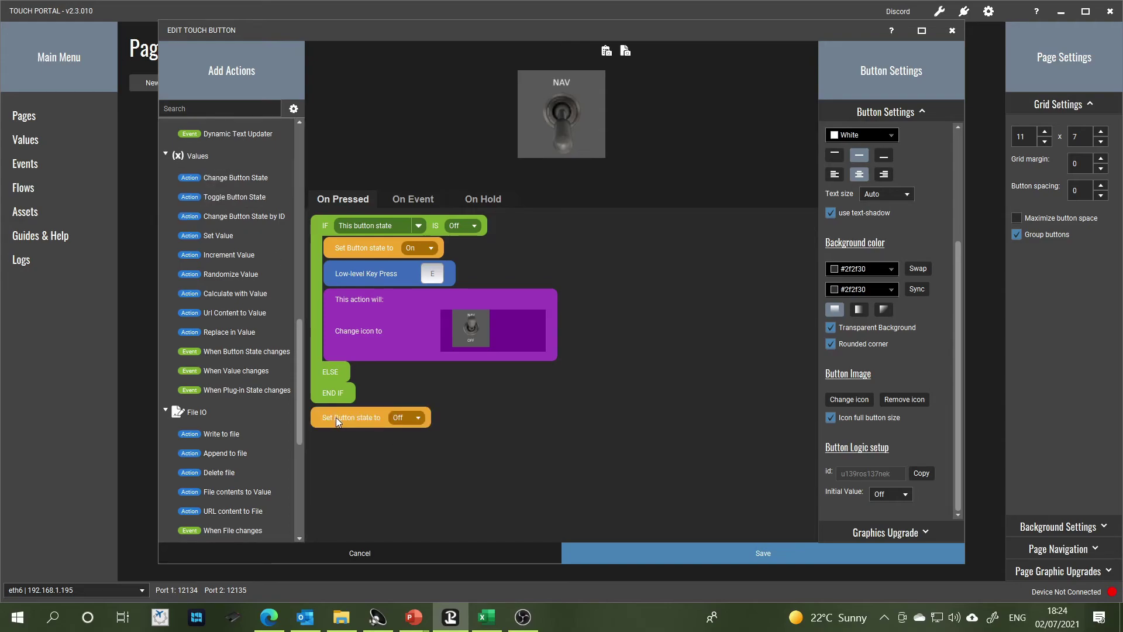
drag(336, 414, 339, 395)
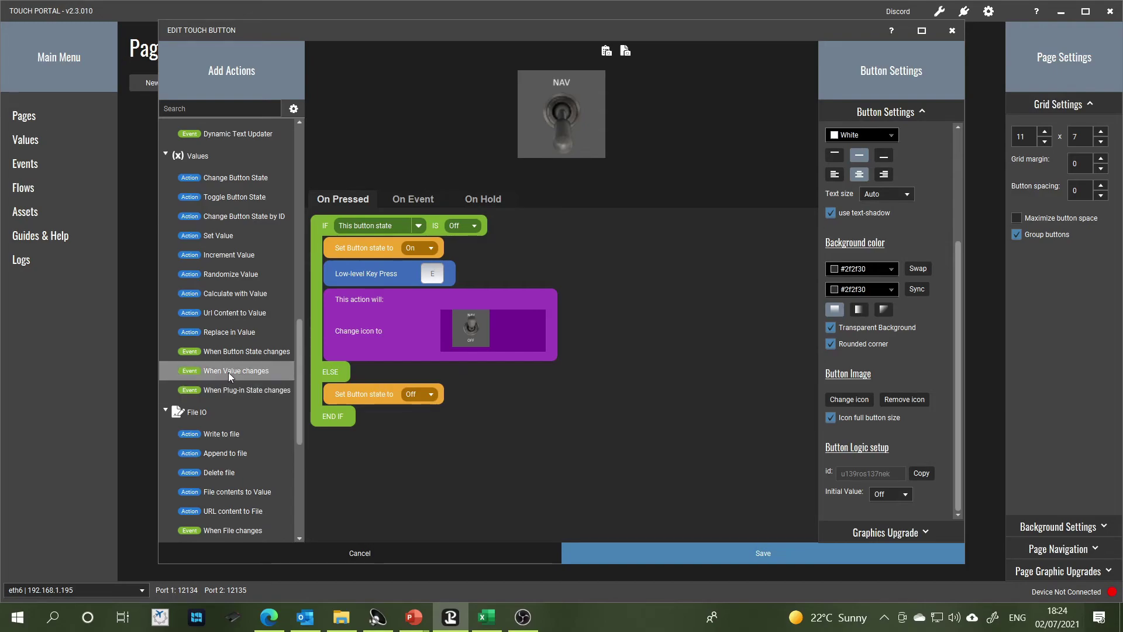
Add a Low-level Key Press of E below the button state action in the Else branch.
scroll(230, 371, up, 3)
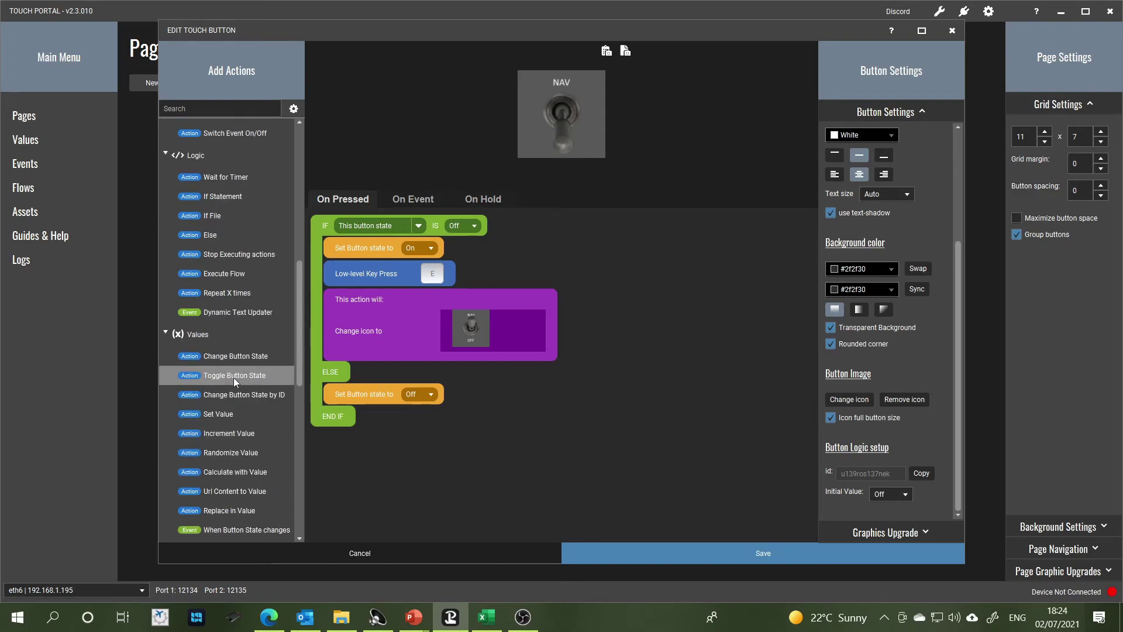
scroll(233, 377, up, 5)
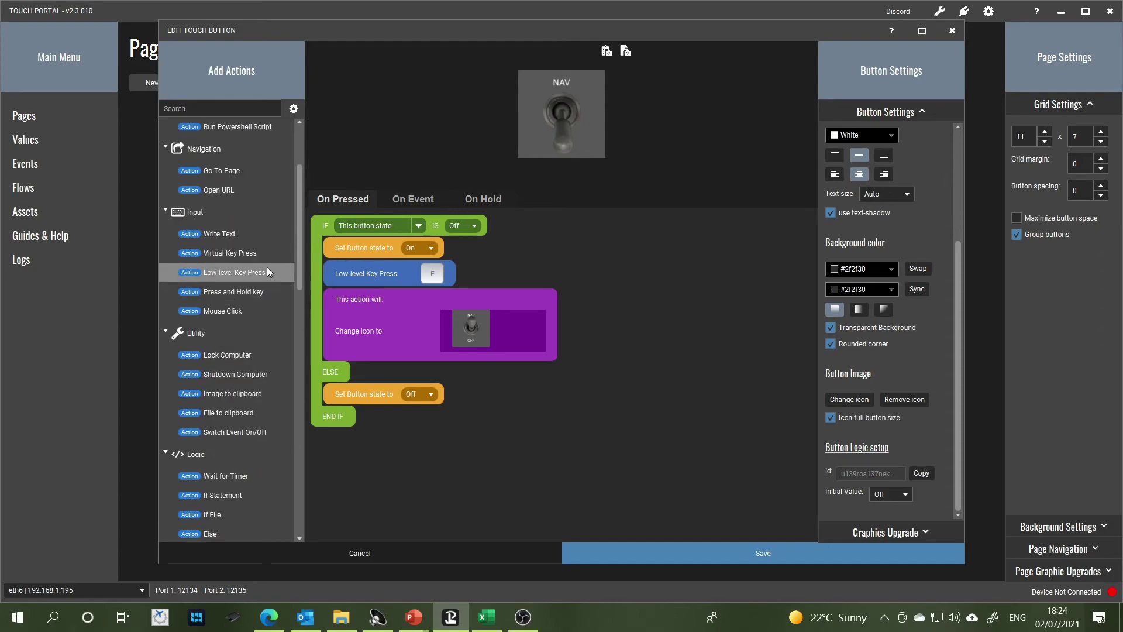
double_click(212, 272)
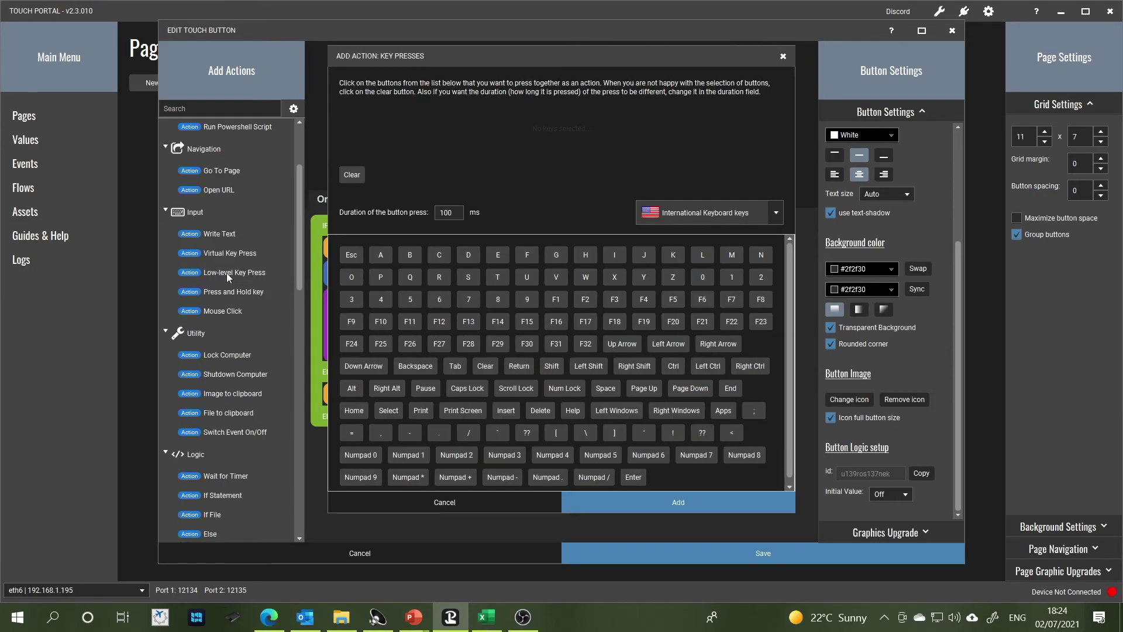
click(498, 255)
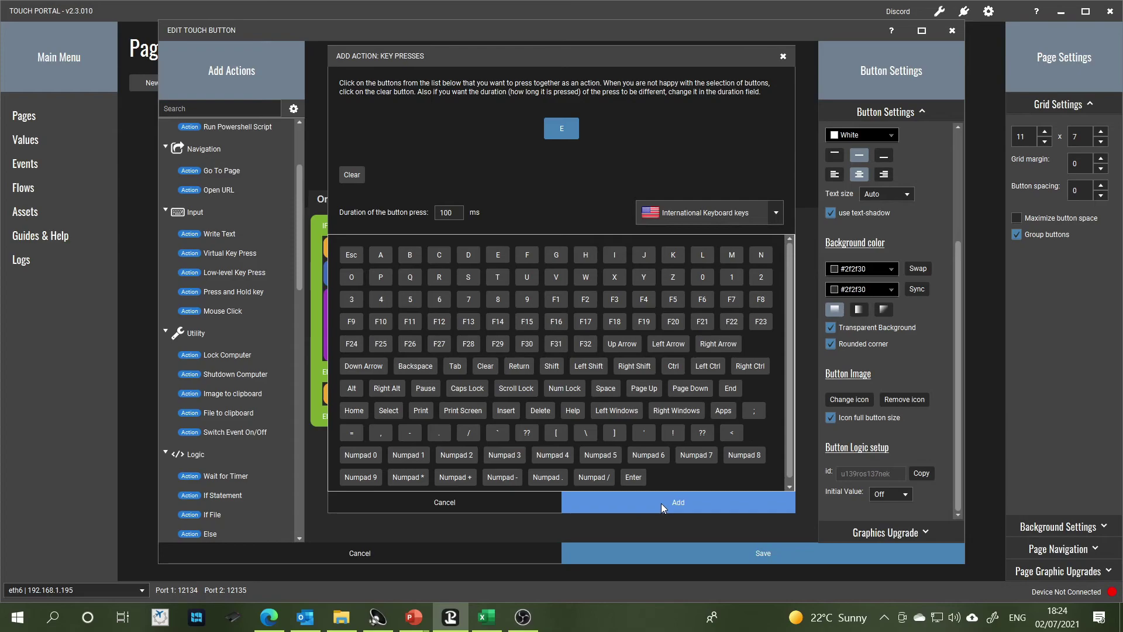
click(662, 503)
drag(346, 441, 347, 416)
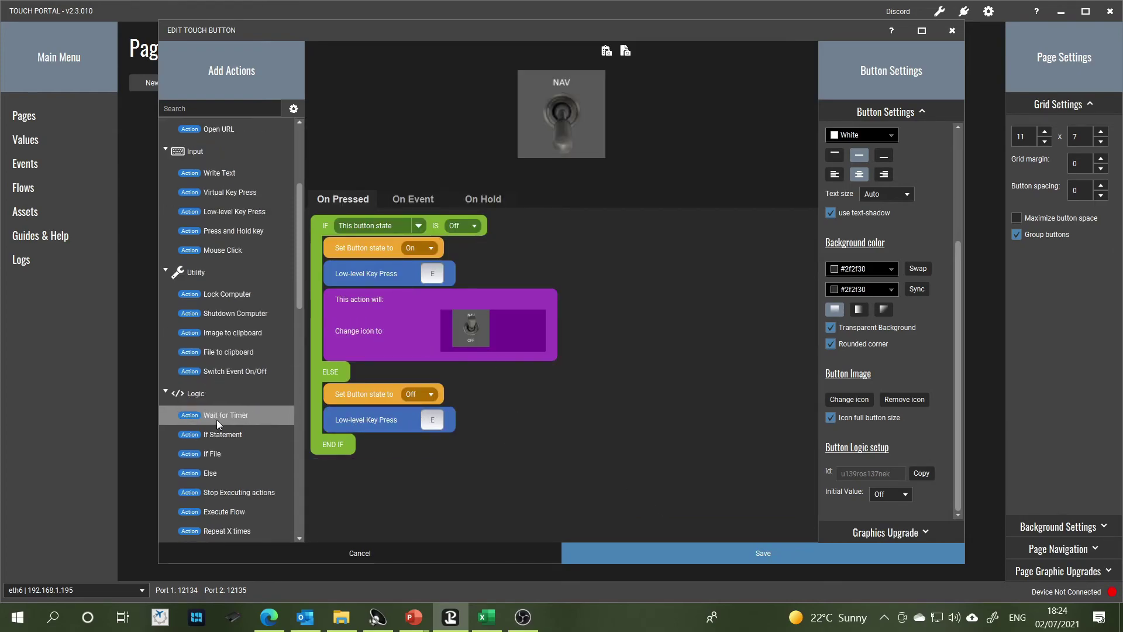
Add a Change Button Visuals action with full-size icon Slide1.PNG to the Else branch and save the NAV button.
scroll(223, 413, down, 10)
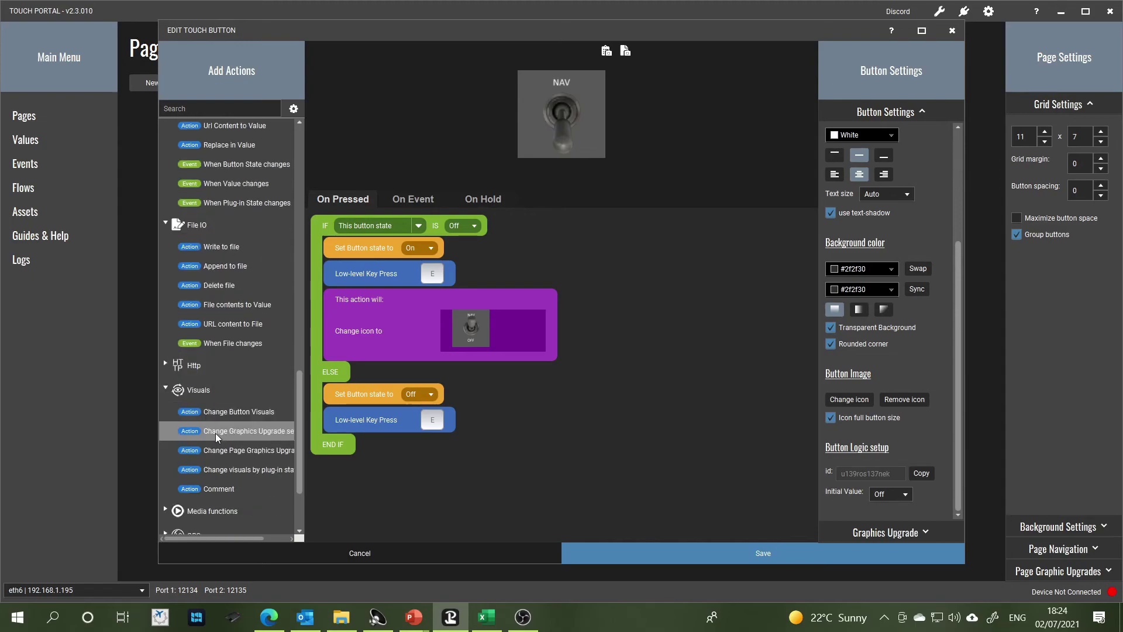
double_click(222, 413)
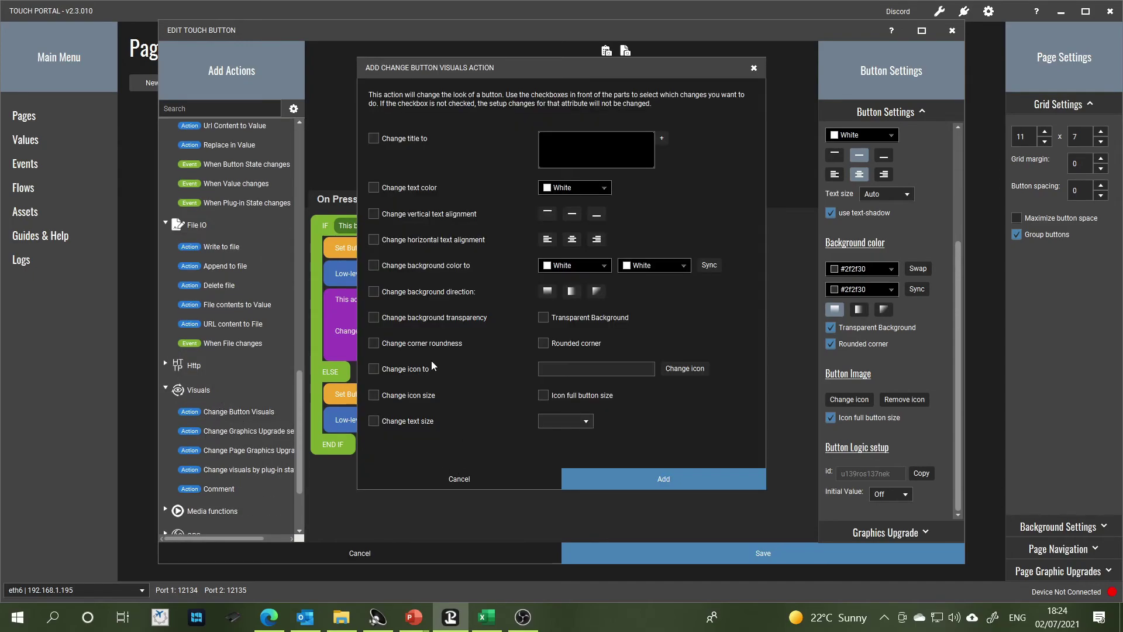
click(374, 369)
click(685, 375)
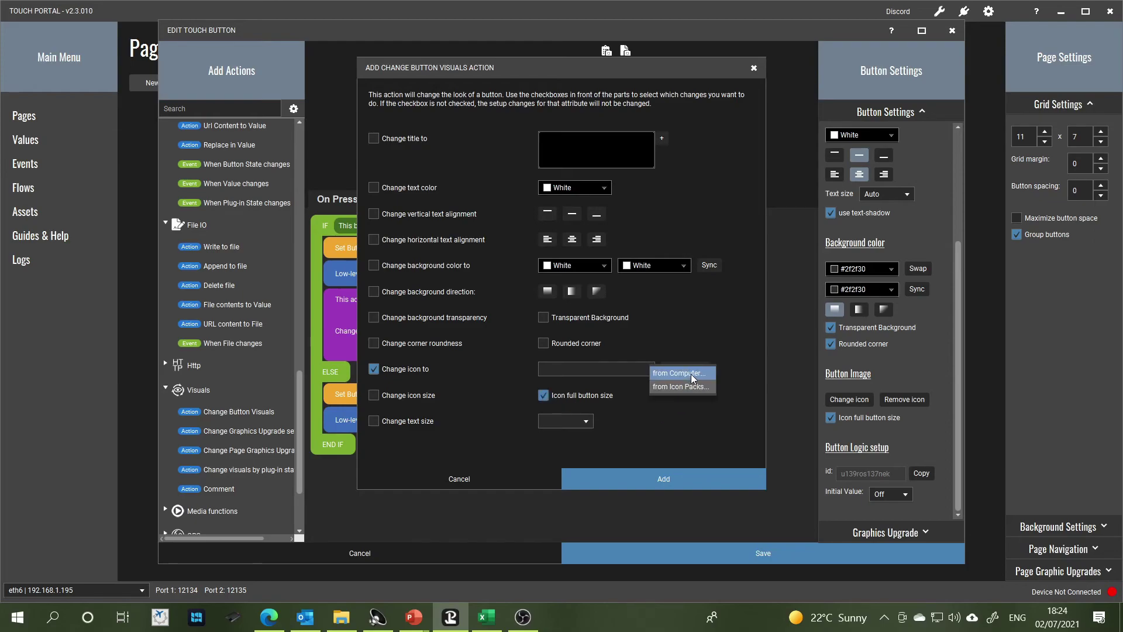
click(690, 374)
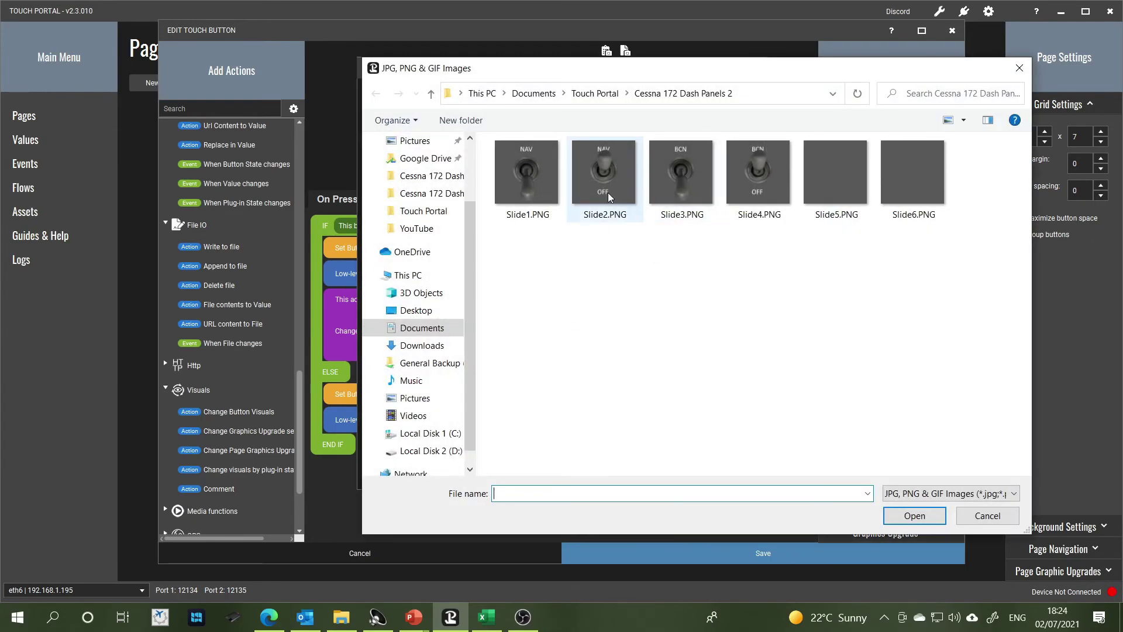
click(525, 188)
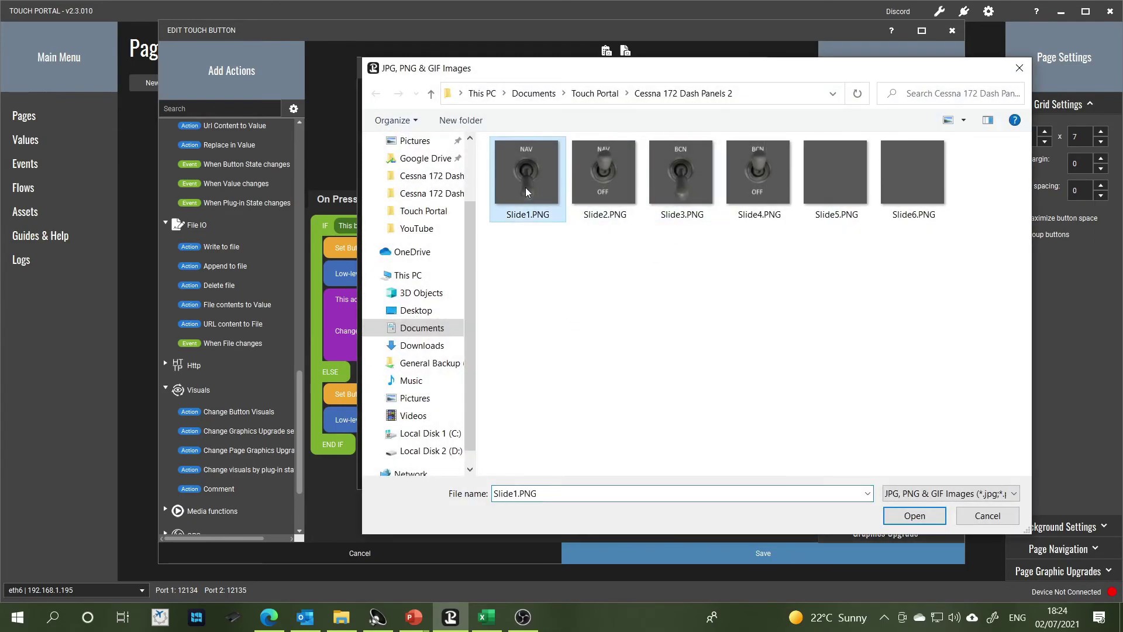
click(914, 516)
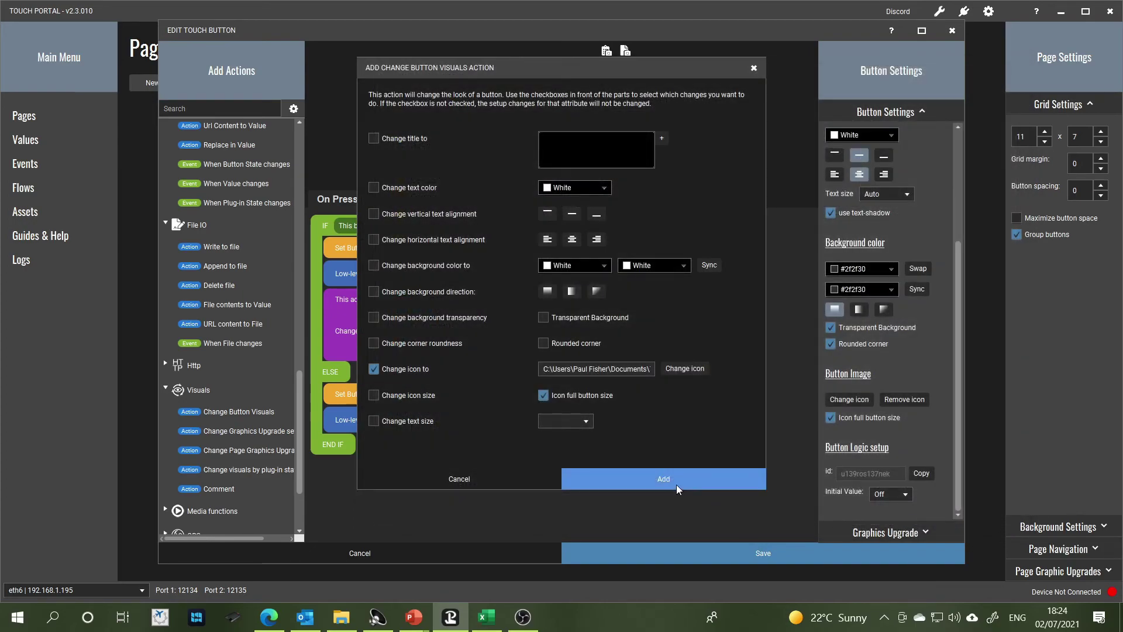
click(676, 484)
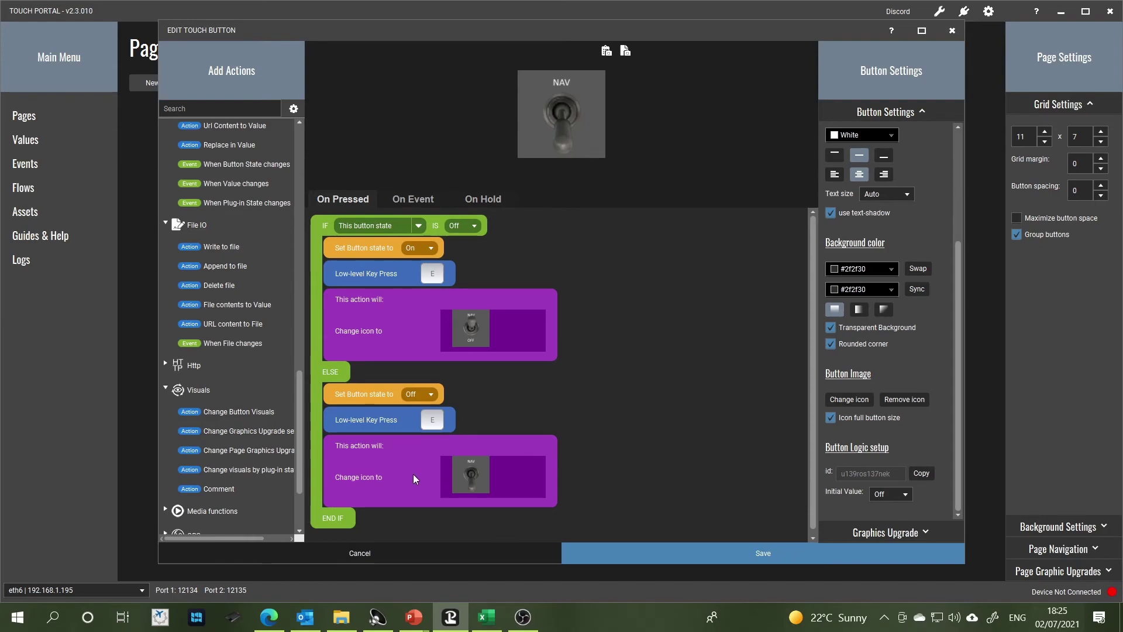
click(763, 559)
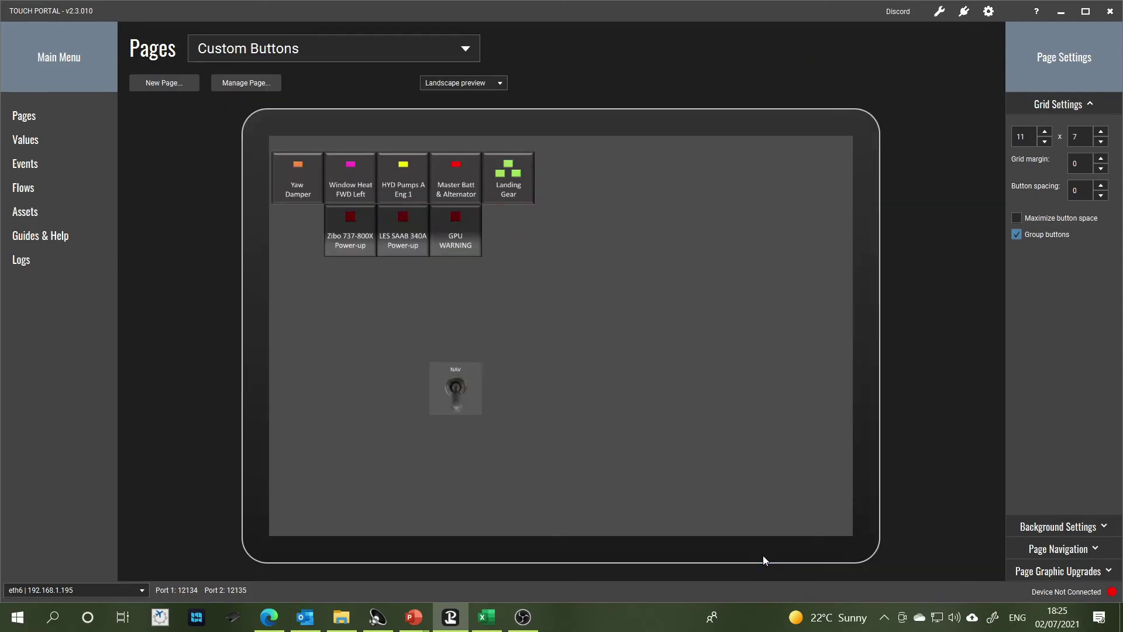
Create a button directly beside NAV with Slide3.PNG as its full-size icon and save it.
click(503, 379)
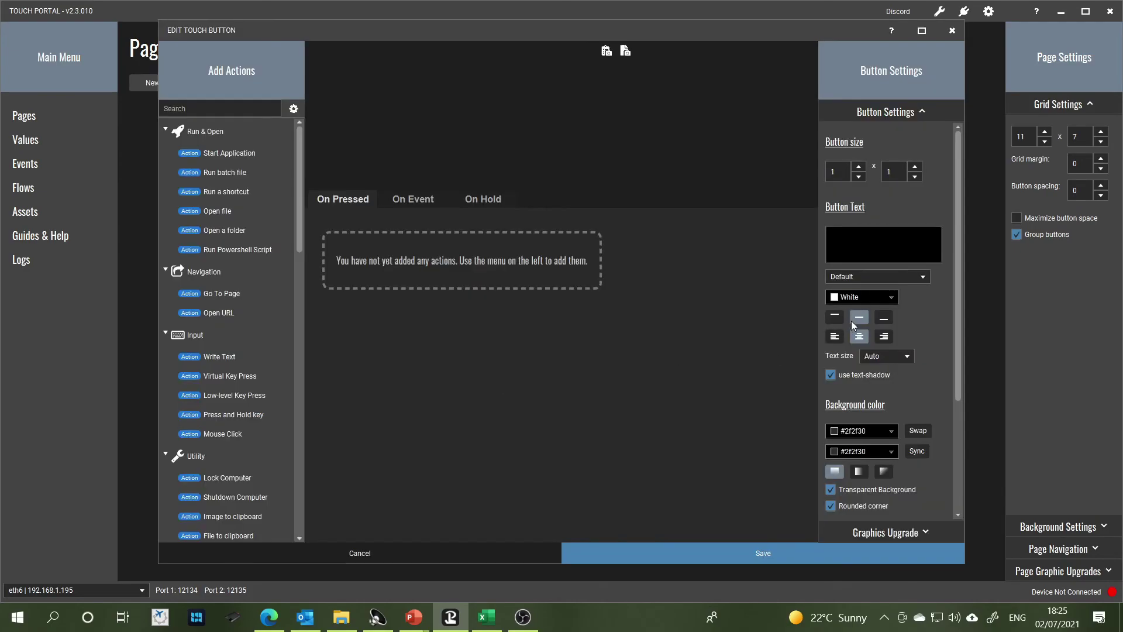
scroll(922, 319, down, 3)
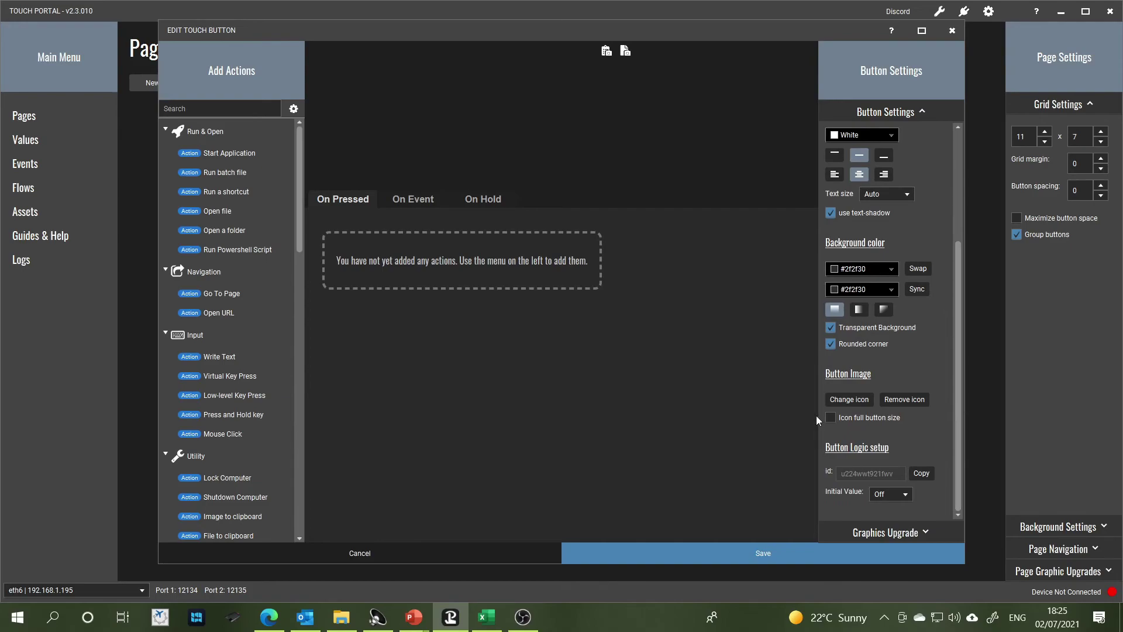
click(844, 398)
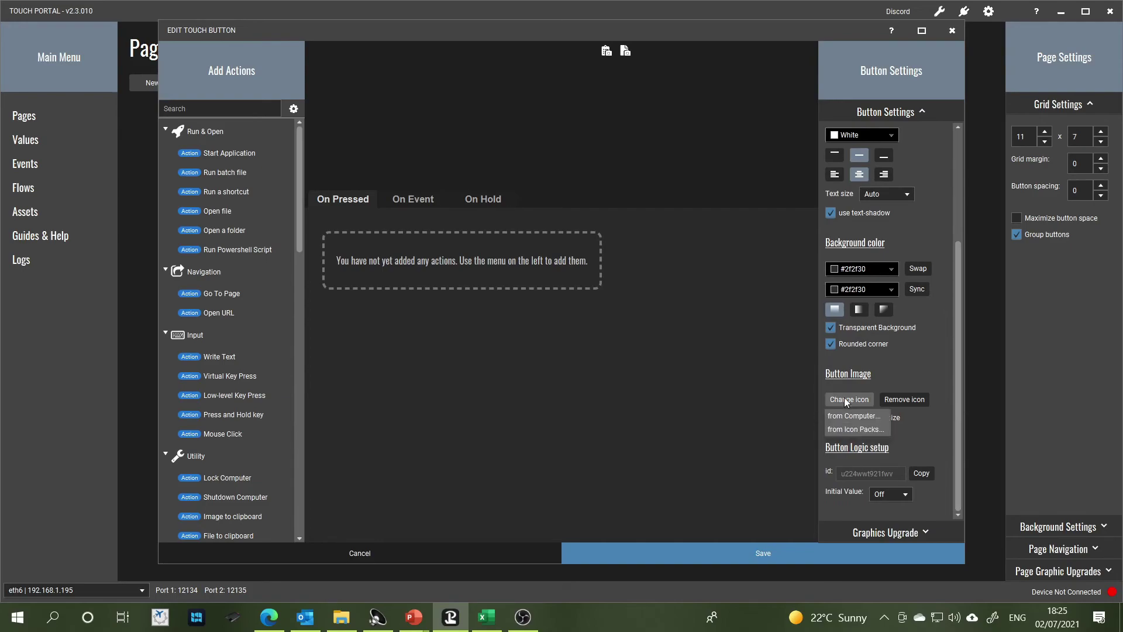
click(848, 412)
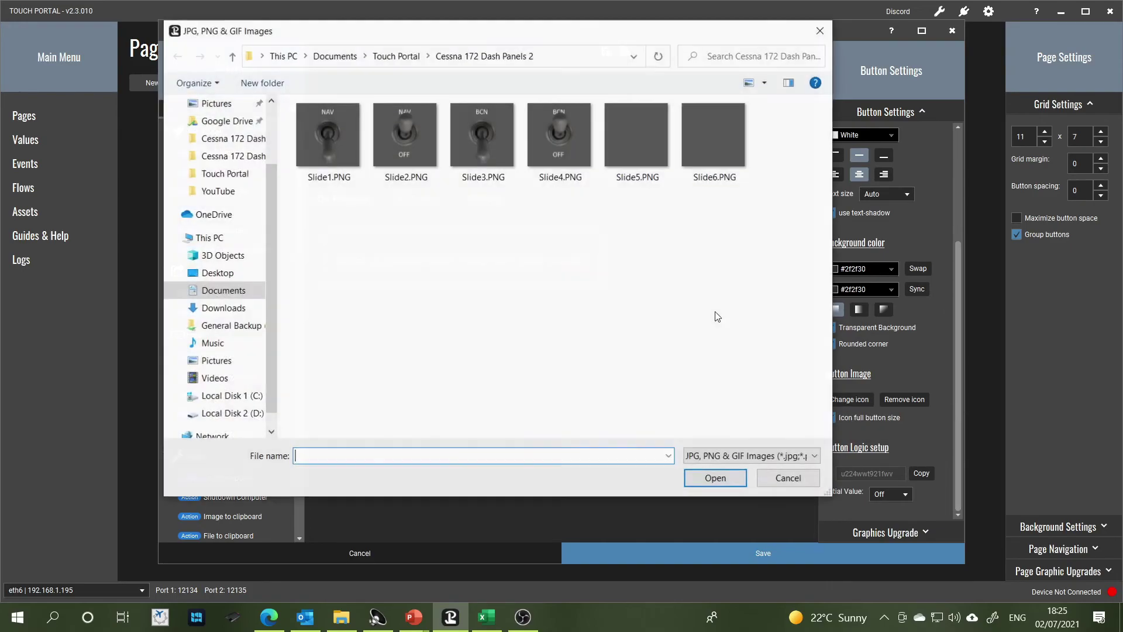
click(479, 139)
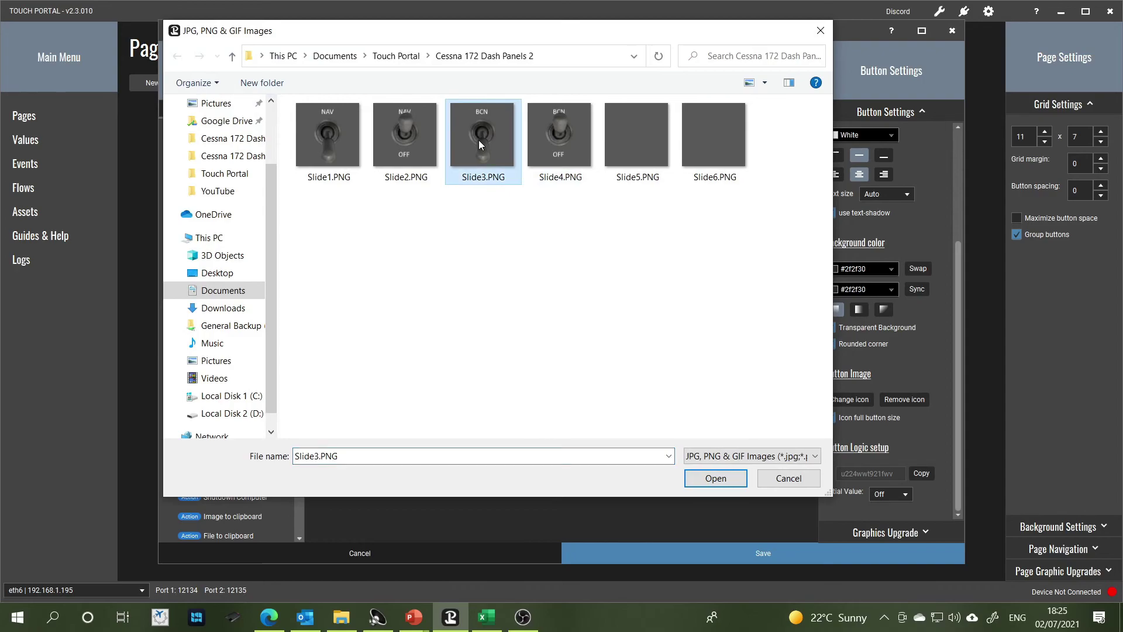
click(713, 480)
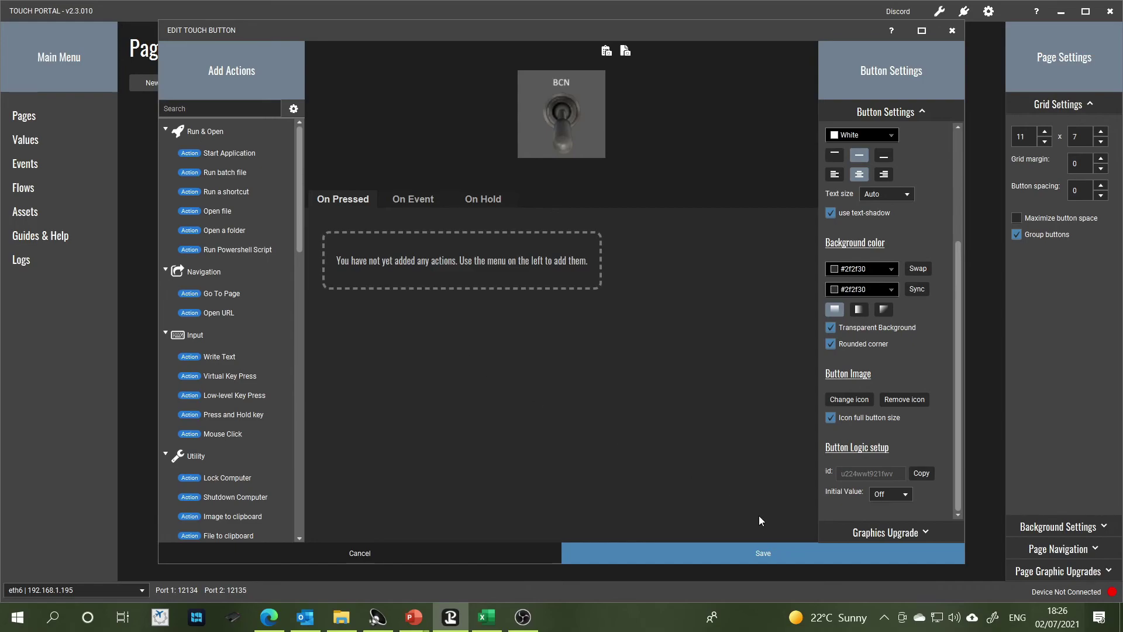
click(753, 555)
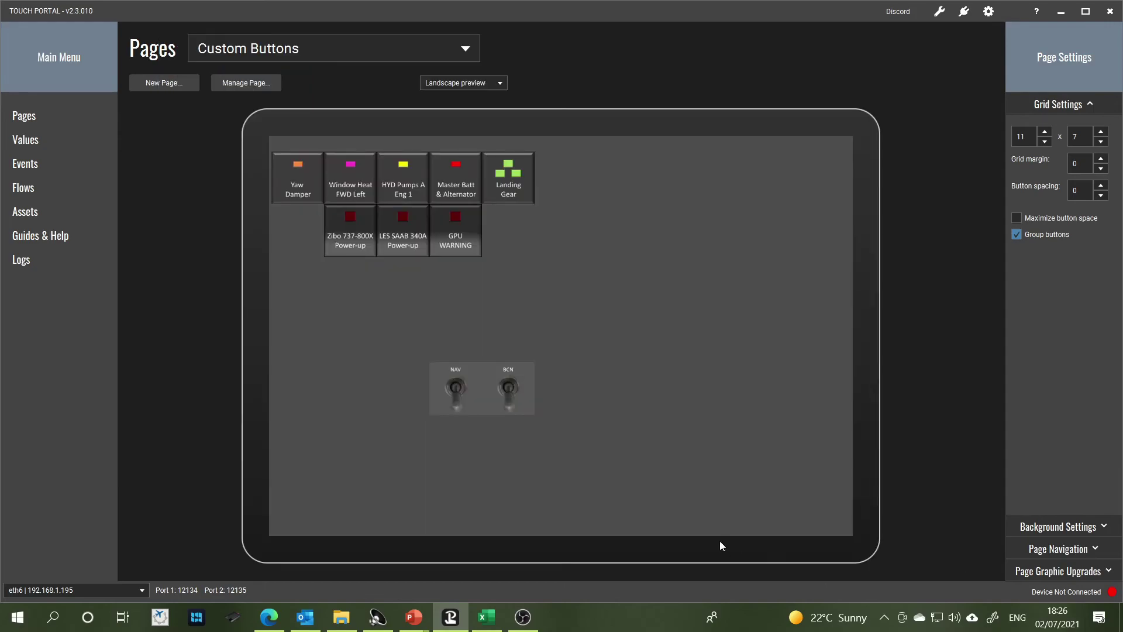
Copy all of the NAV button's On Pressed actions and close its editor.
click(450, 400)
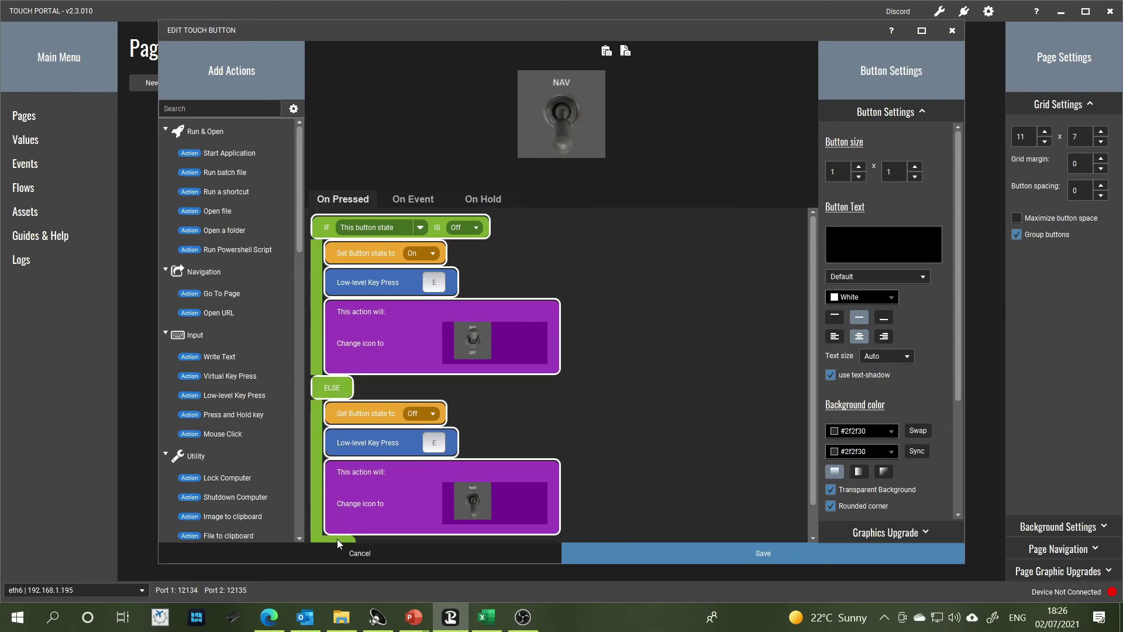
right_click(390, 320)
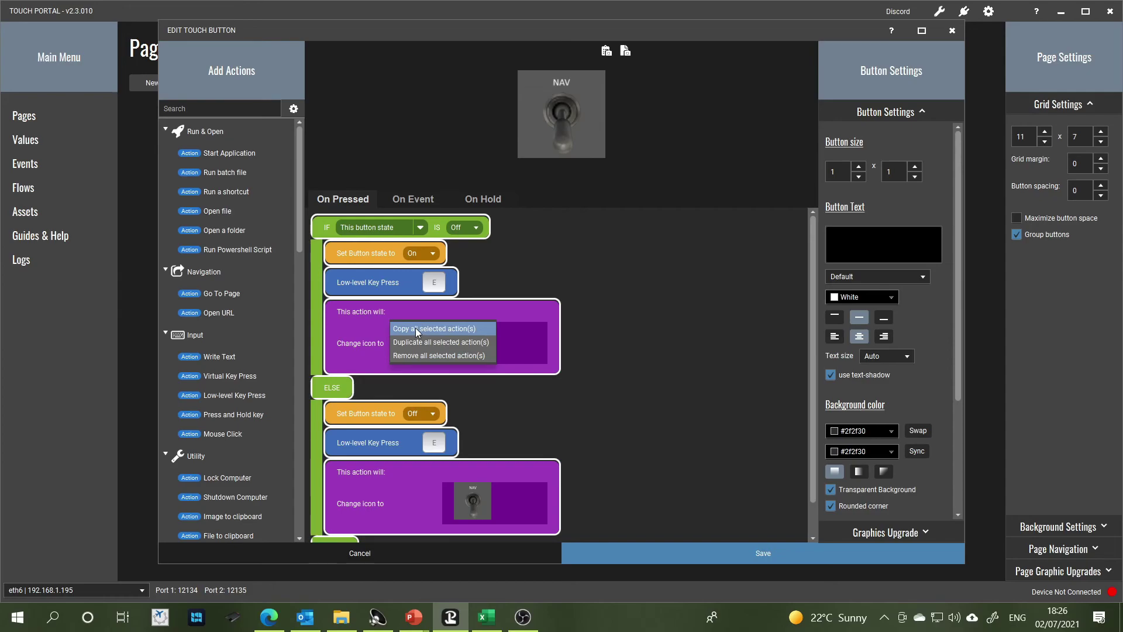
click(416, 328)
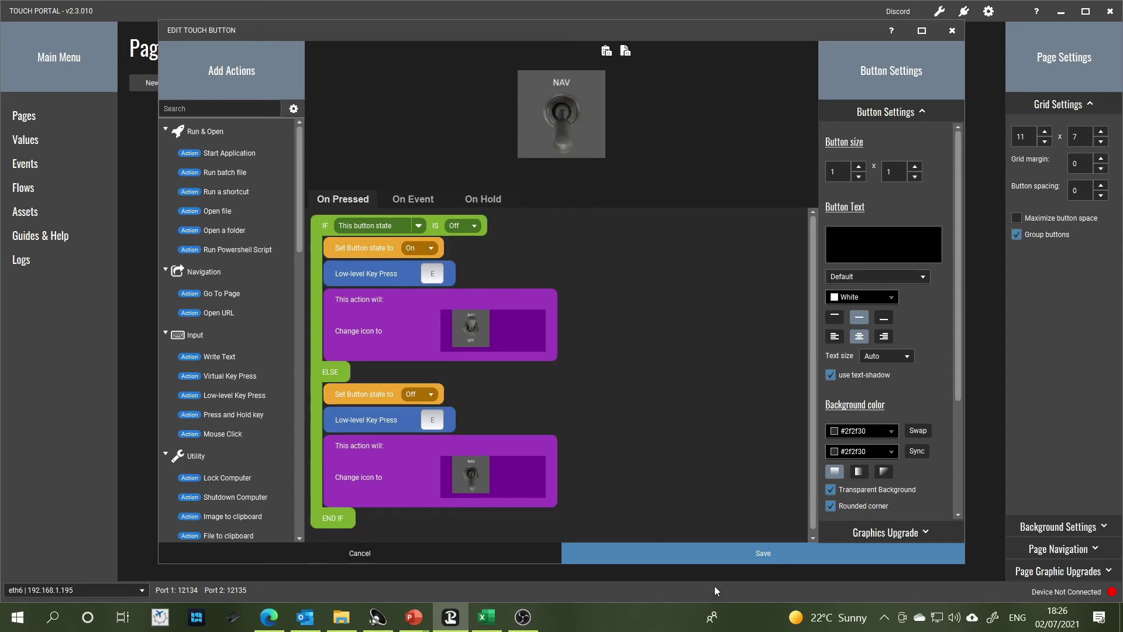
click(491, 552)
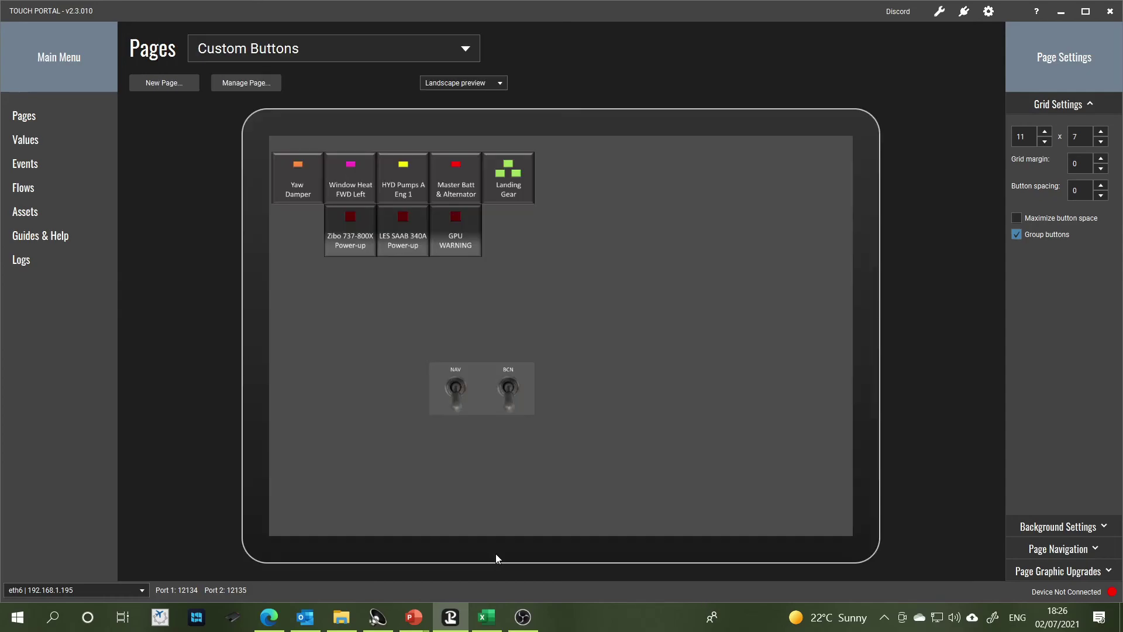
Paste the copied actions into the On Pressed actions of the BCN button.
click(525, 386)
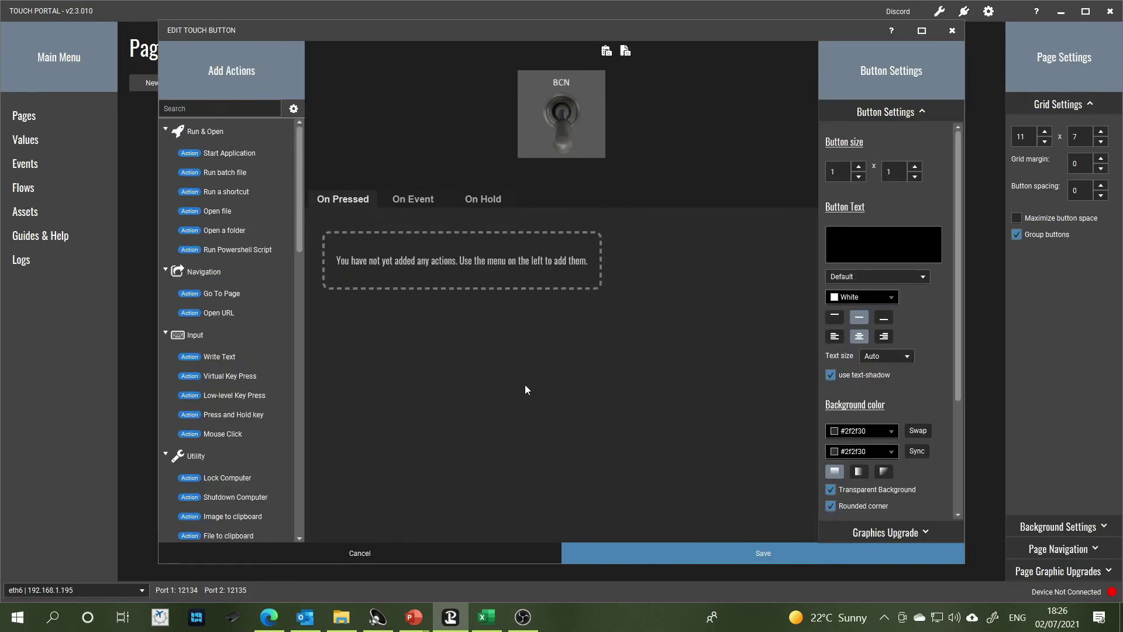
right_click(351, 244)
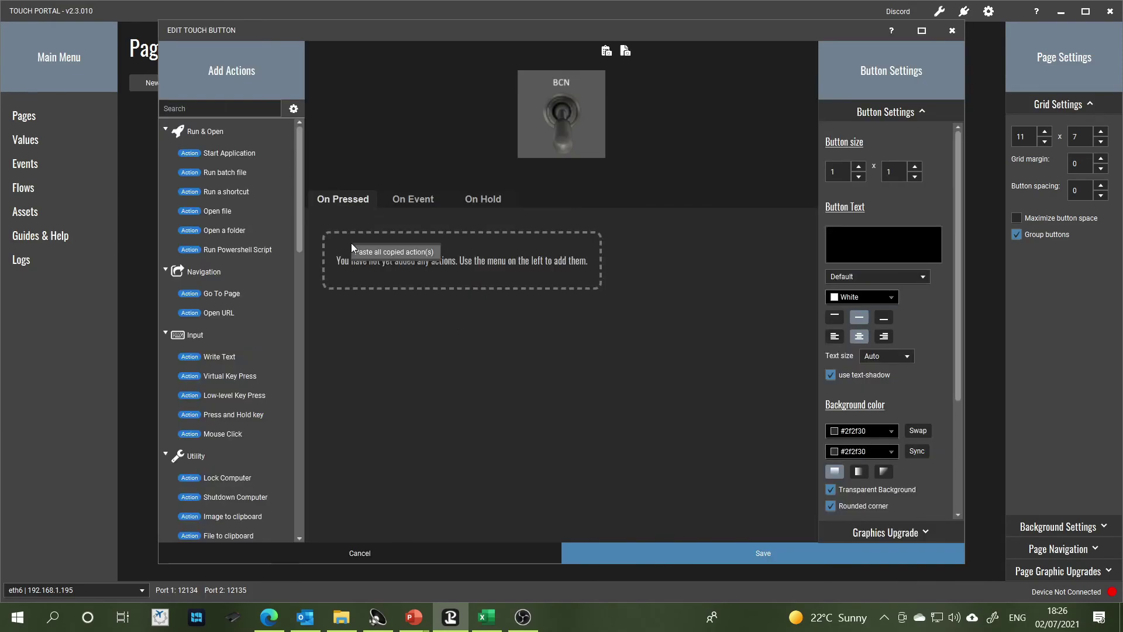
click(382, 251)
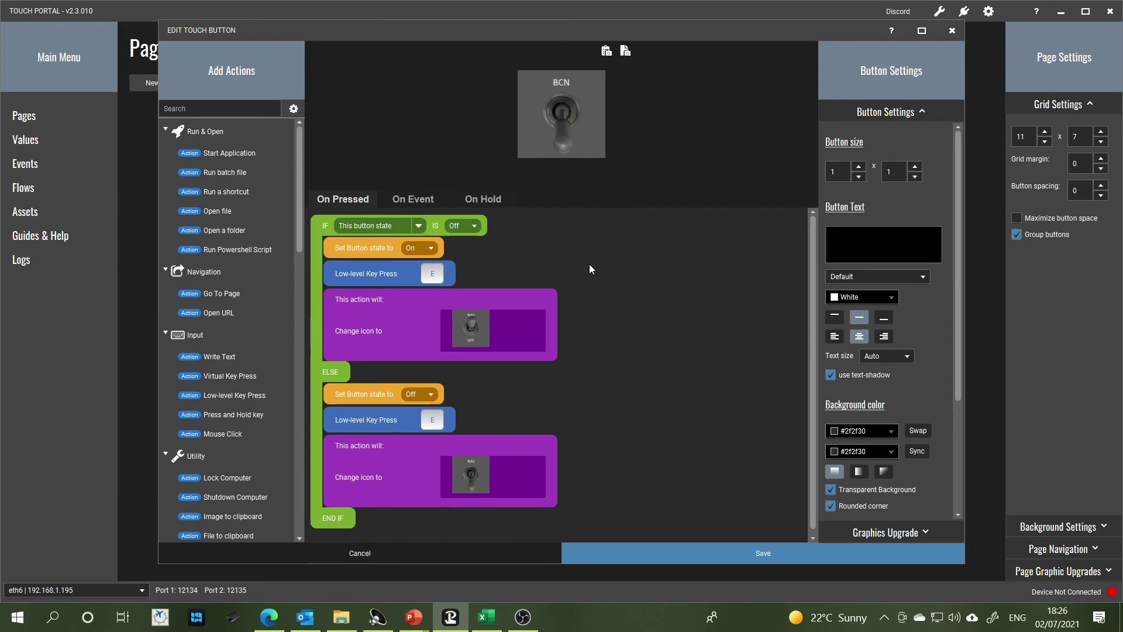
Change the Low-level Key Press in the BCN button's If branch to C.
click(400, 275)
click(356, 177)
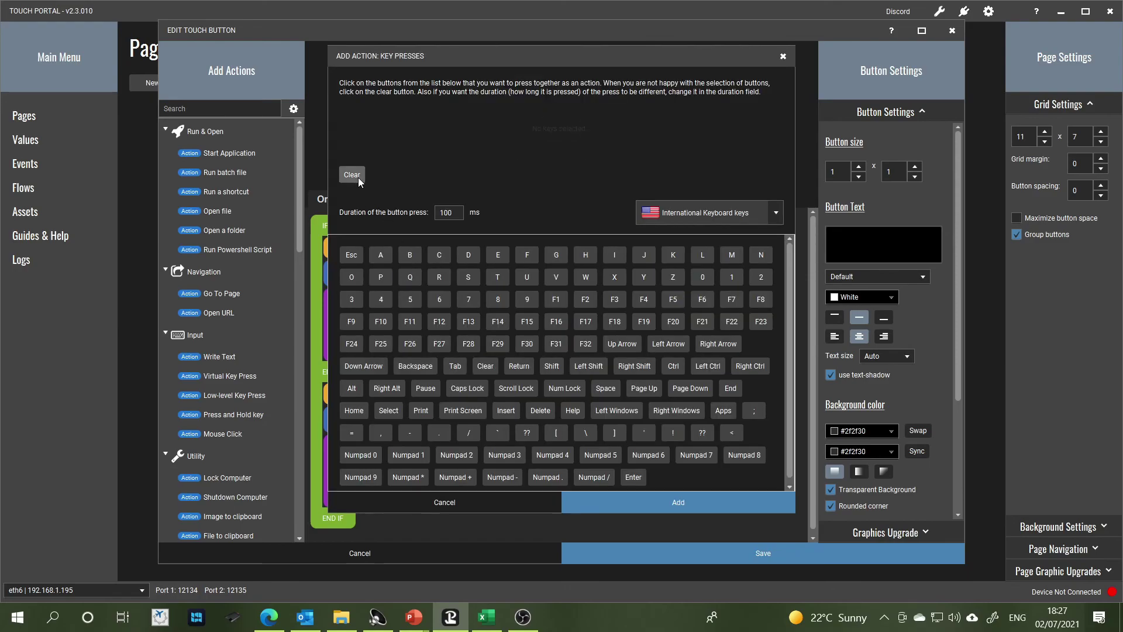
click(440, 254)
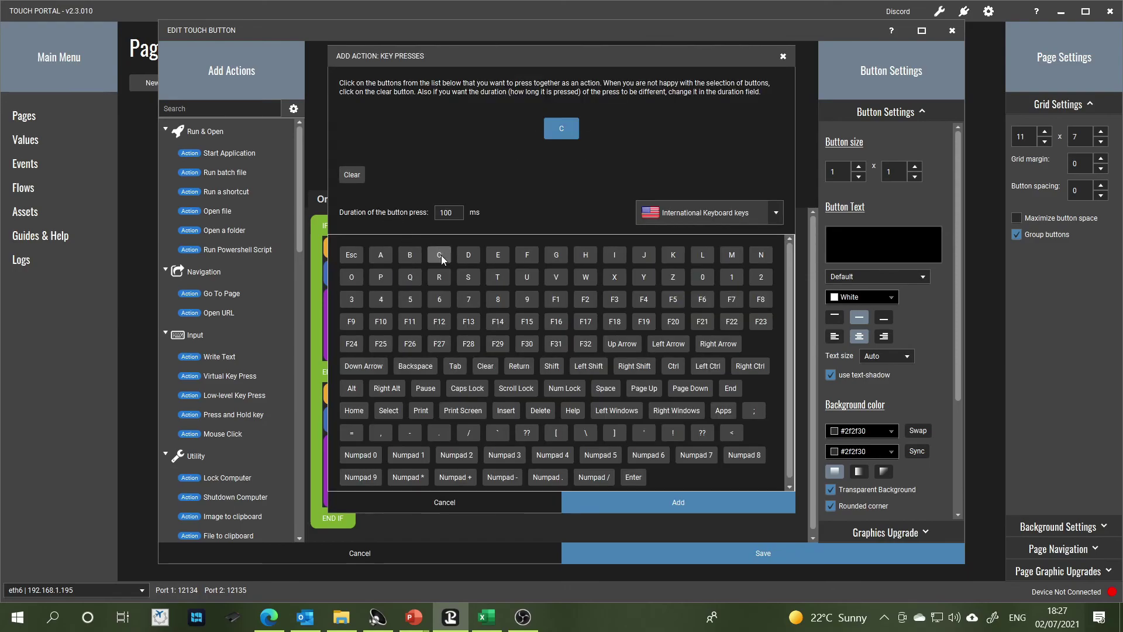
click(681, 501)
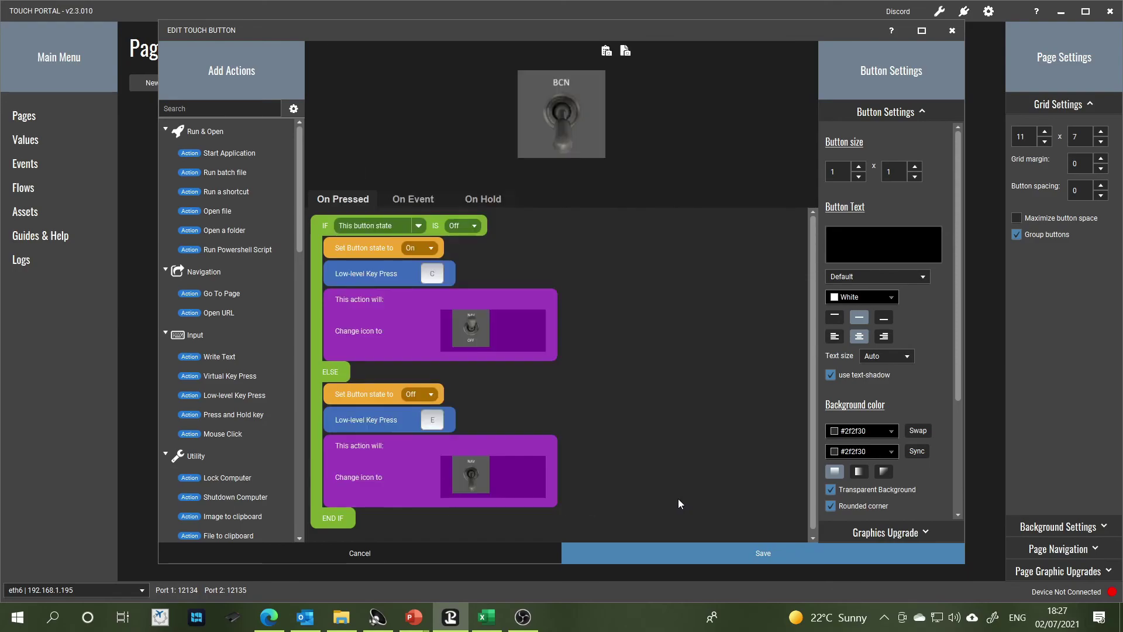
Change the Low-level Key Press in the BCN button's Else branch to C.
click(390, 421)
click(353, 175)
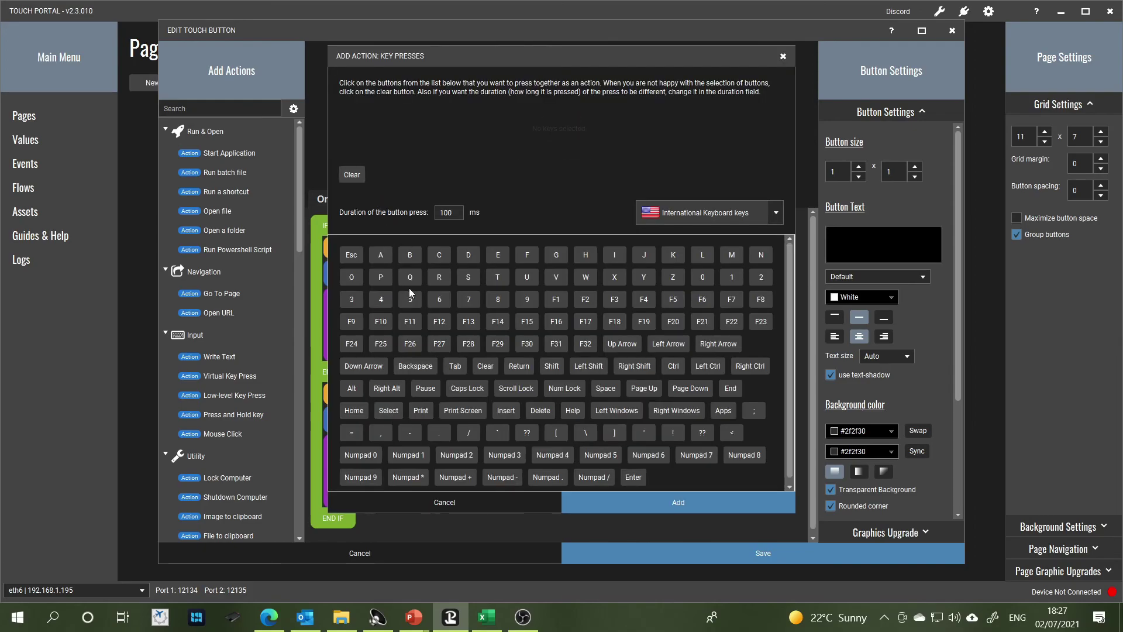
click(440, 256)
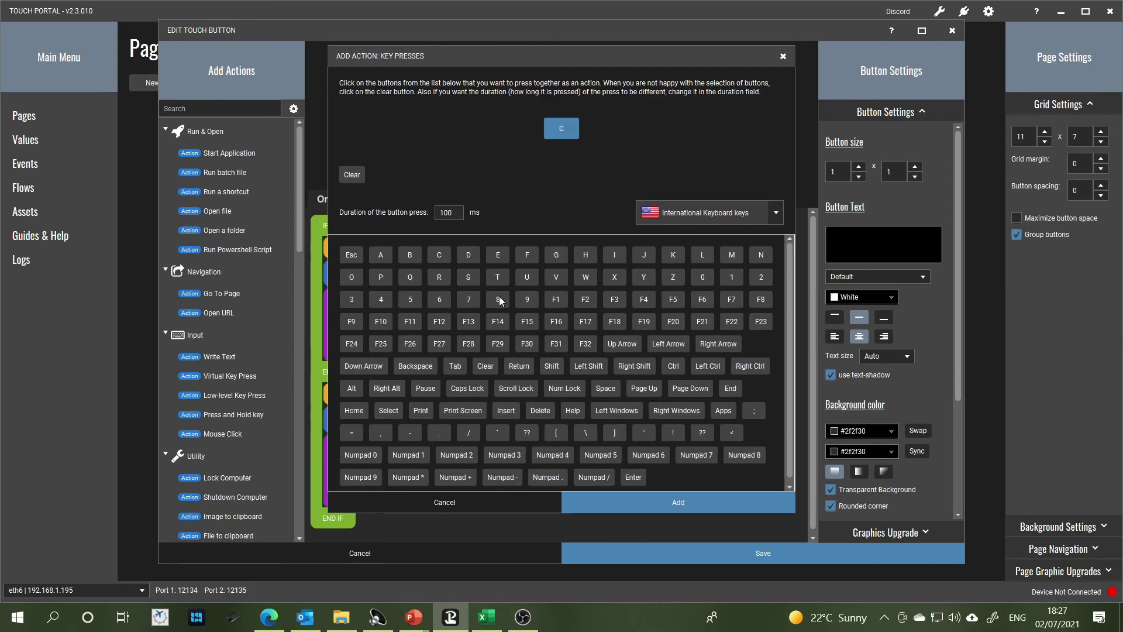
click(647, 502)
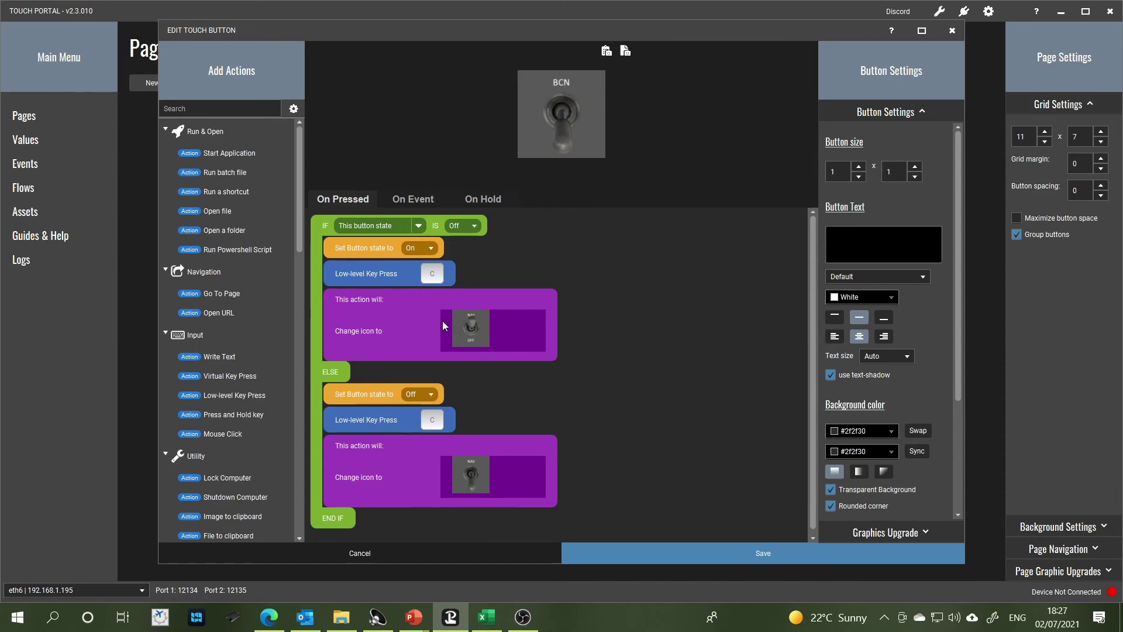
Replace the icon in the If branch's Change Button Visuals action with Slide4.PNG.
click(462, 326)
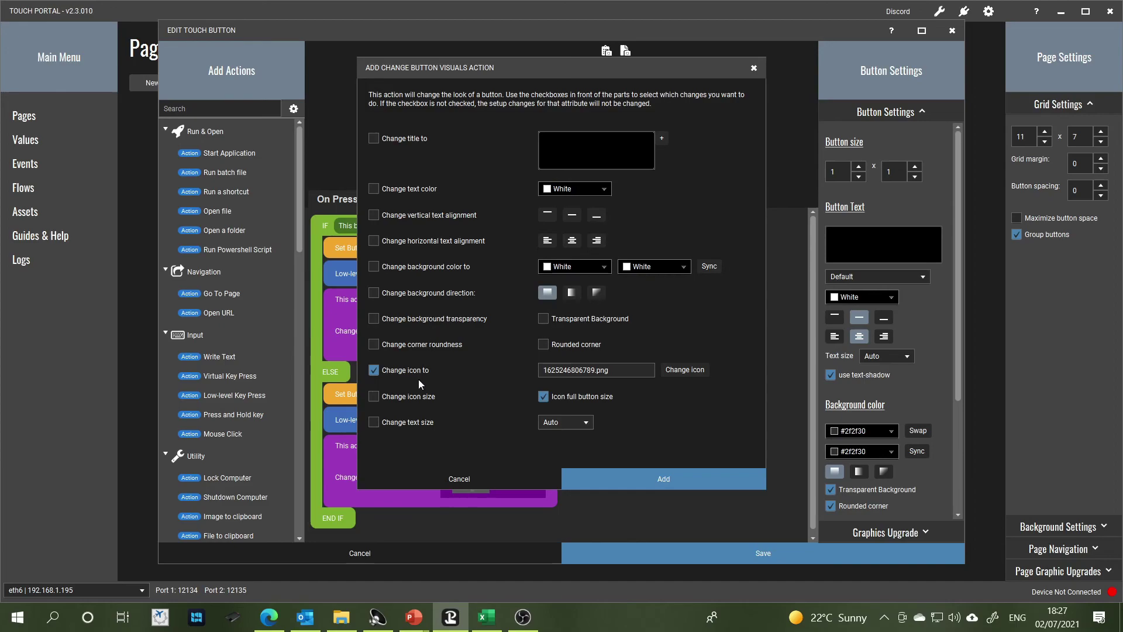
click(687, 371)
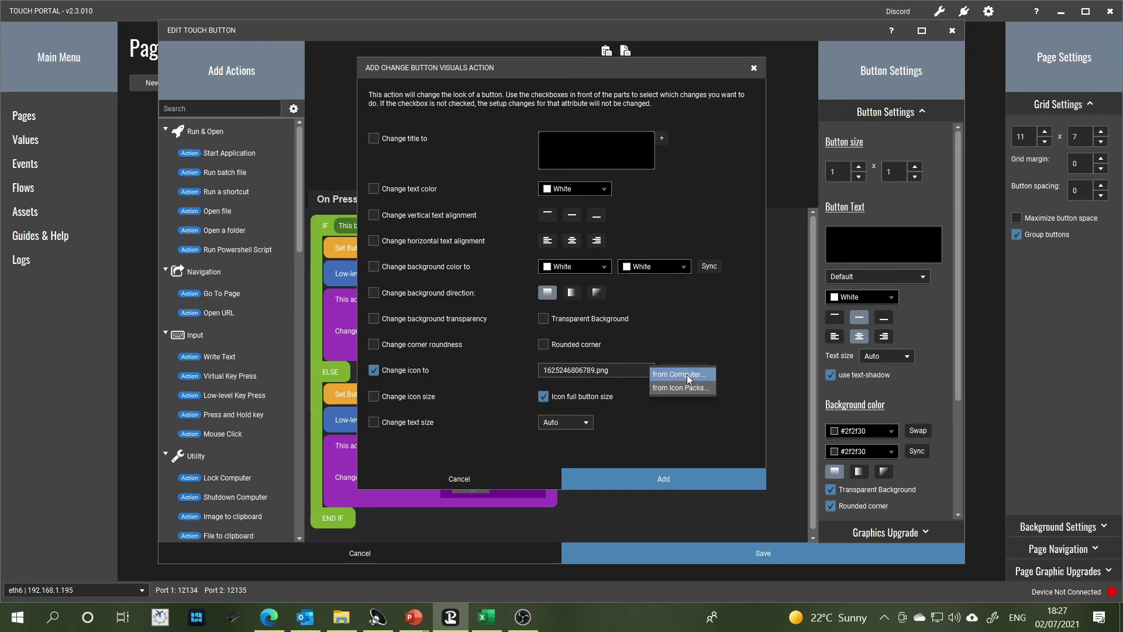
click(689, 374)
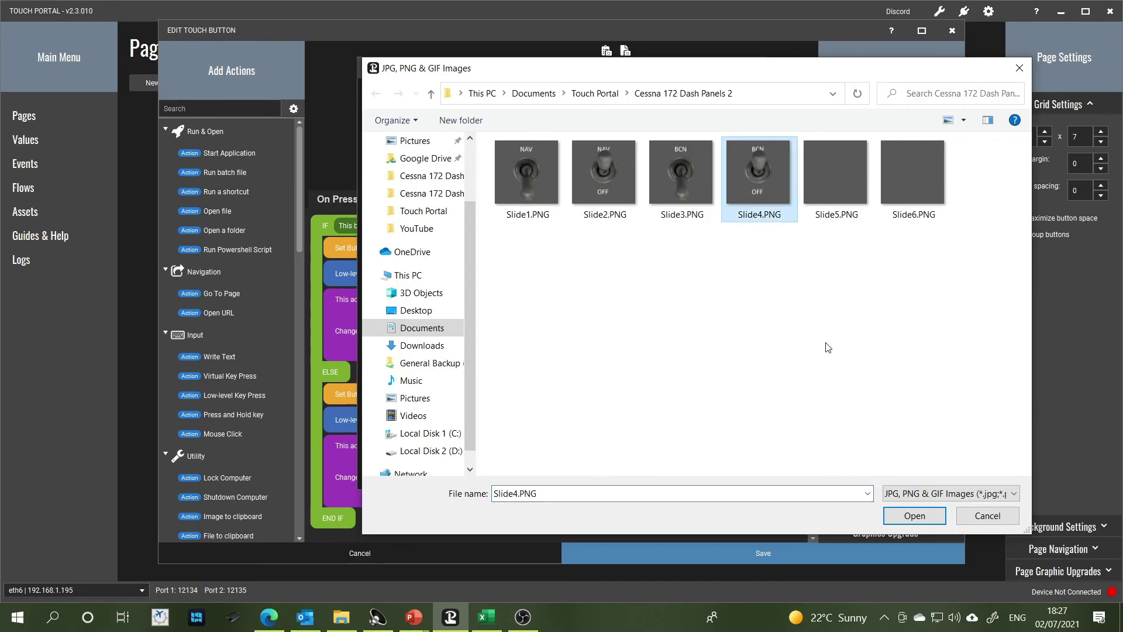
click(928, 521)
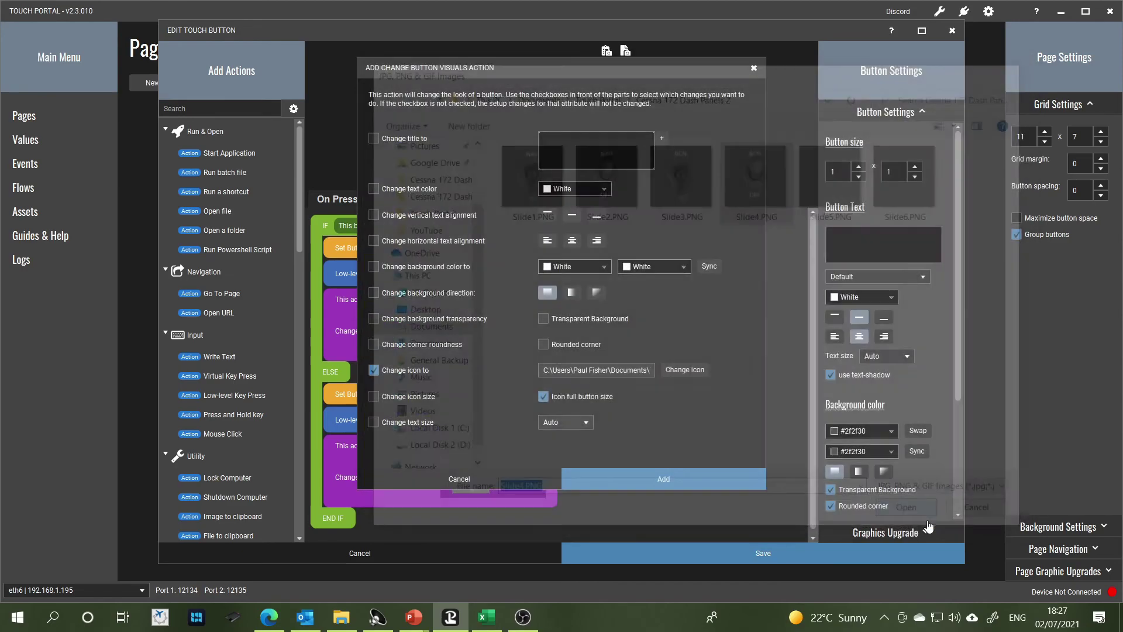
click(663, 484)
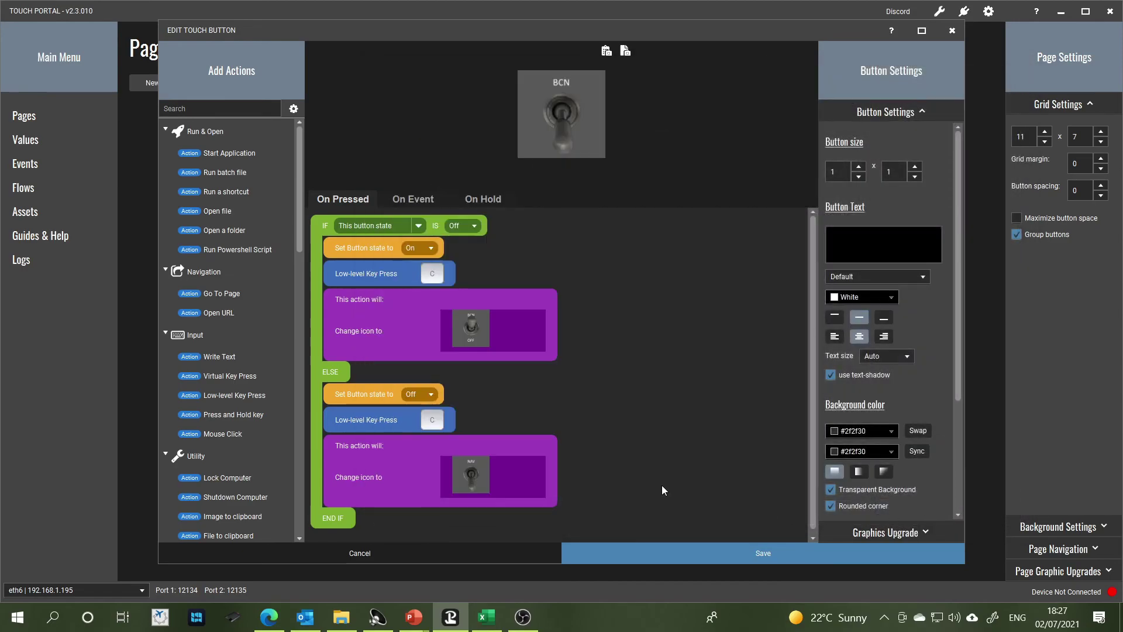
Replace the icon in the Else branch's visuals action with Slide3.PNG and save the BCN button.
click(463, 475)
click(677, 372)
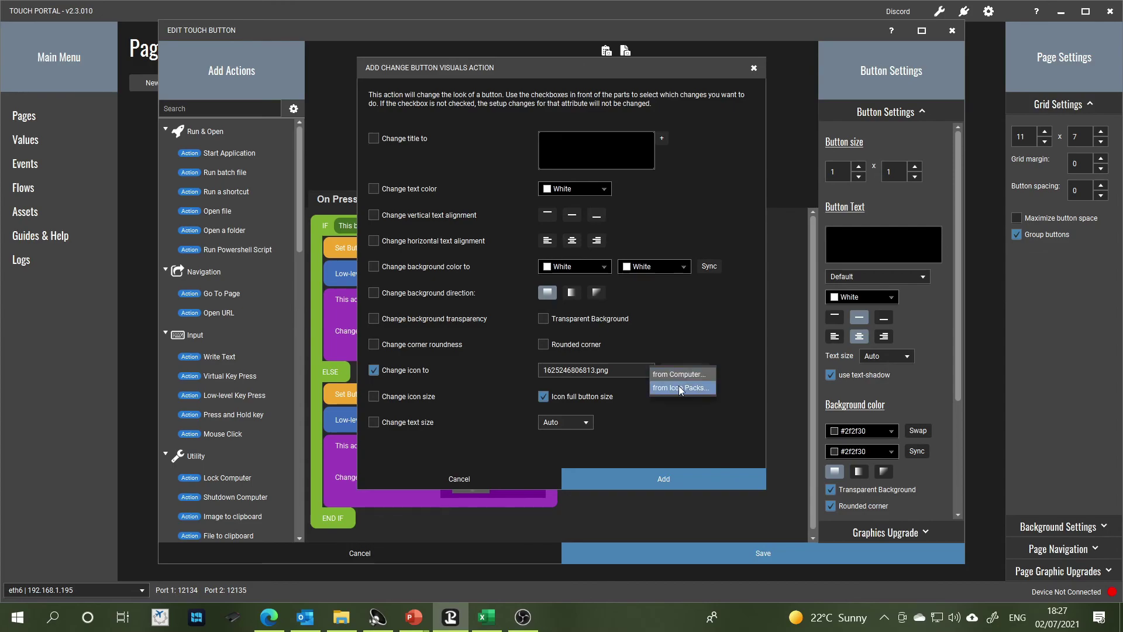
click(685, 383)
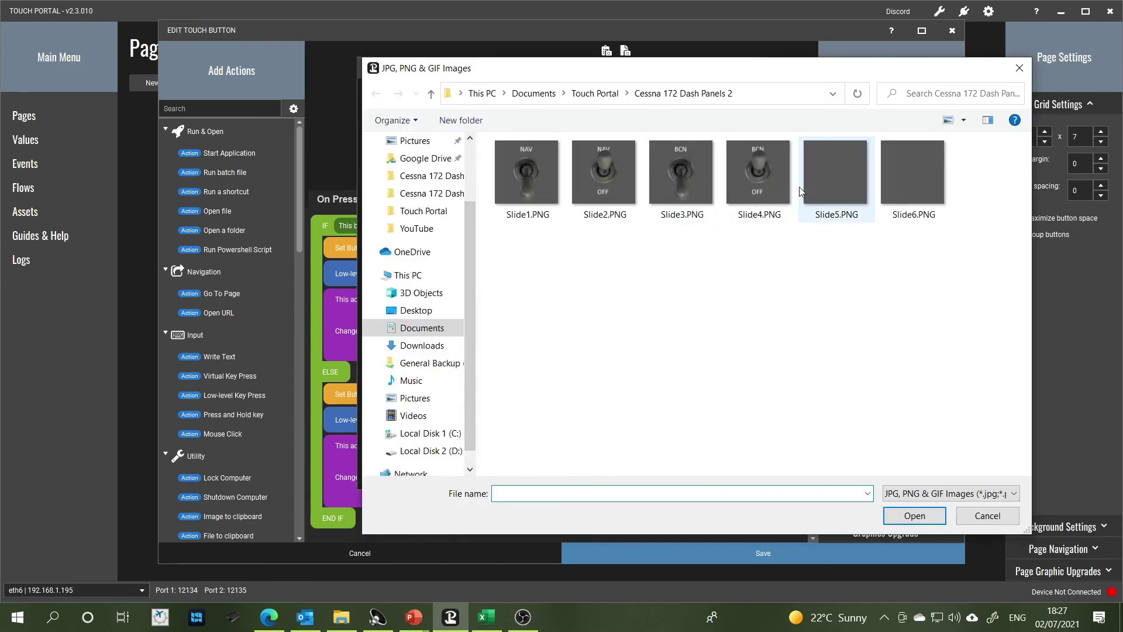
click(681, 193)
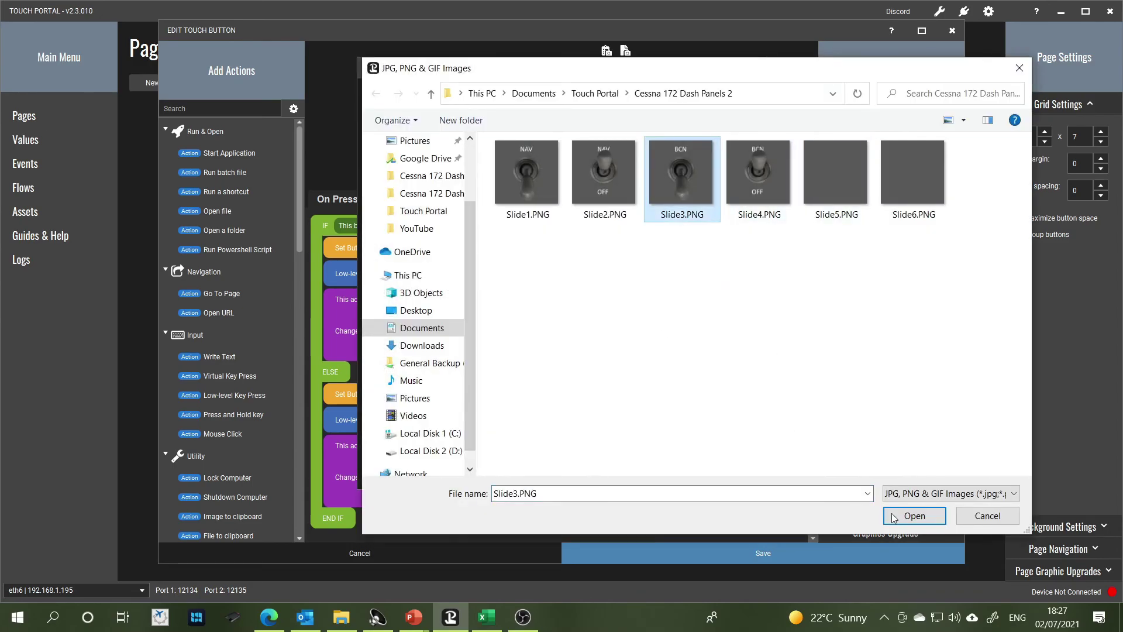
click(915, 515)
click(690, 487)
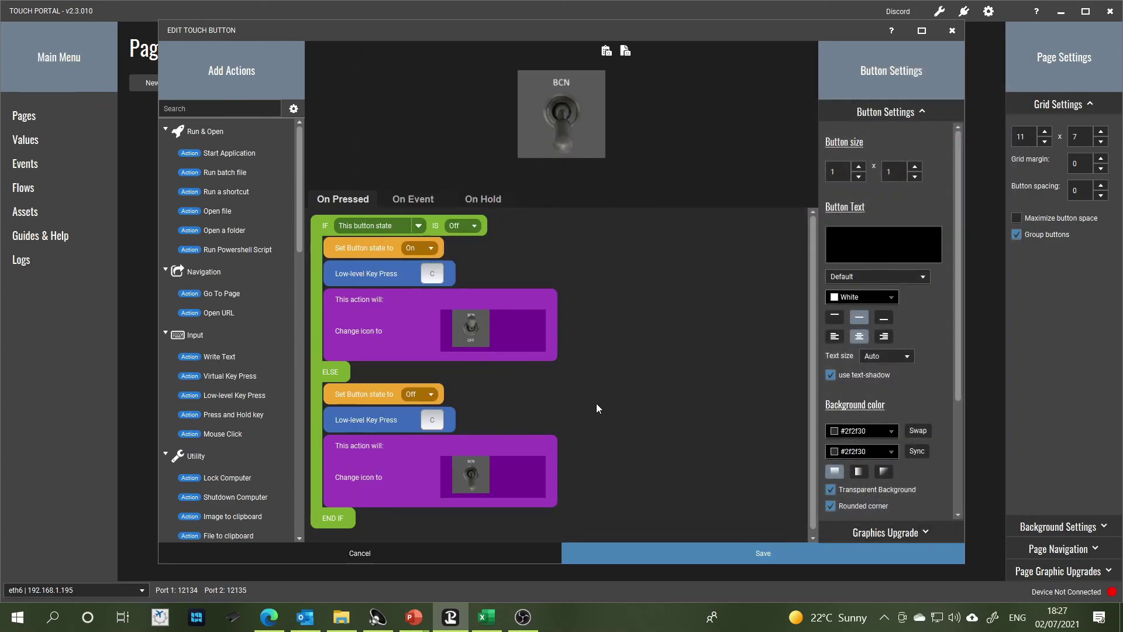
click(751, 554)
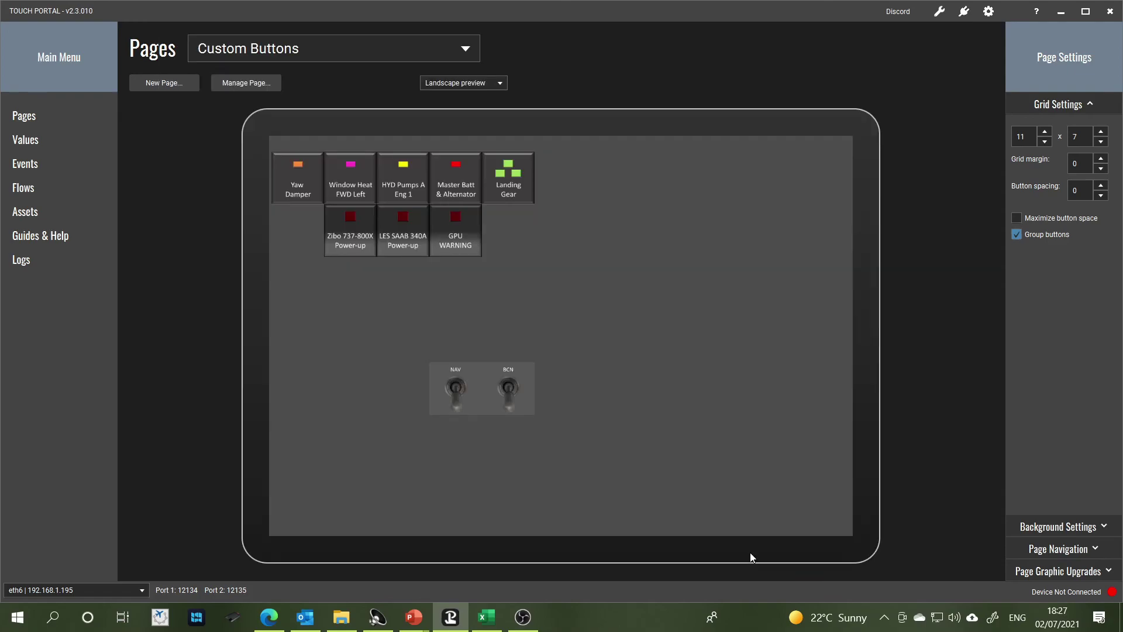